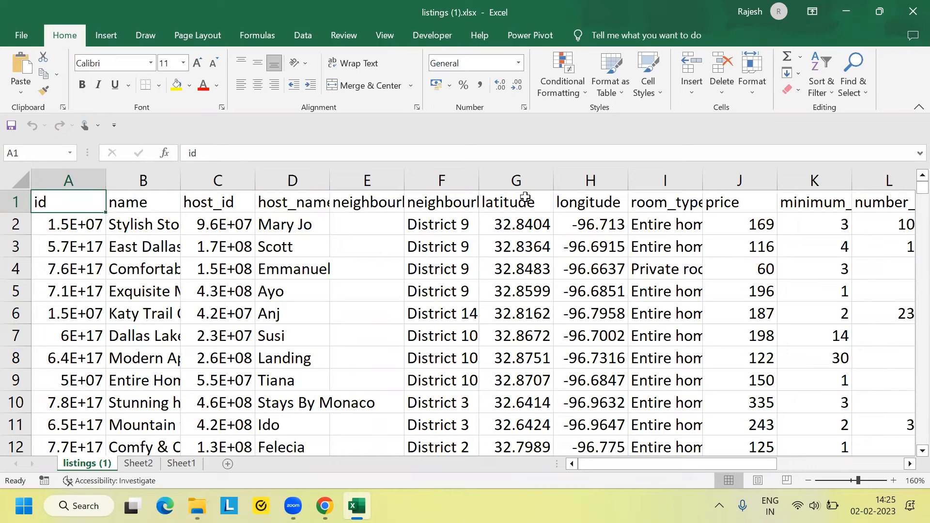
Step: Insert a PivotTable on a new worksheet from the listings (1) data range A1:R5796
click(516, 313)
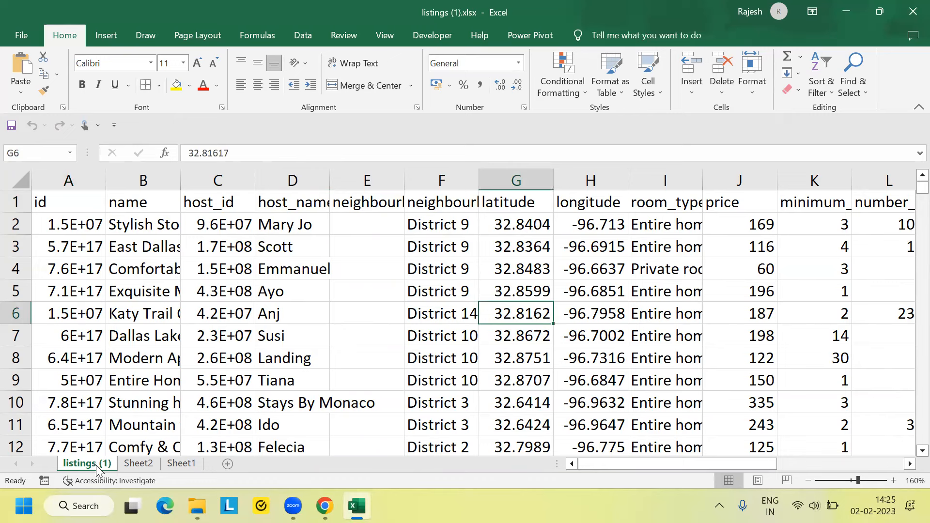
click(149, 281)
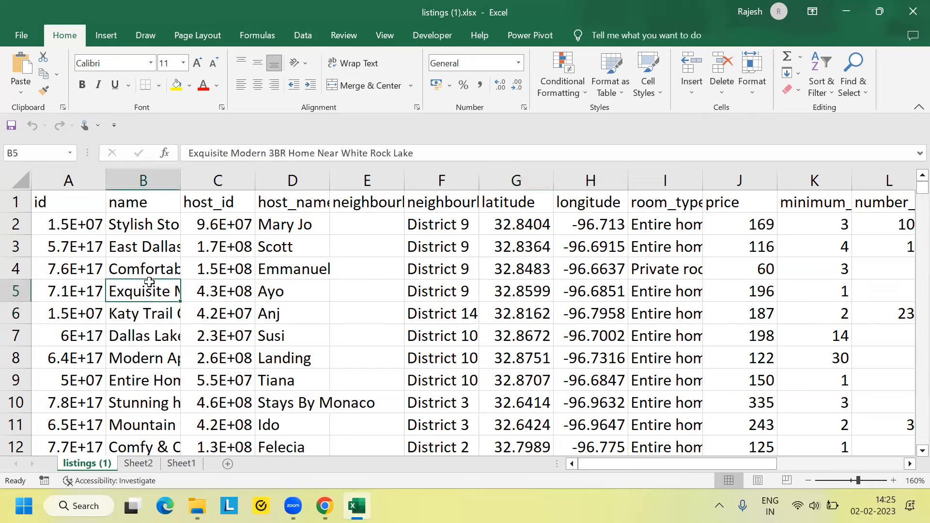
click(106, 33)
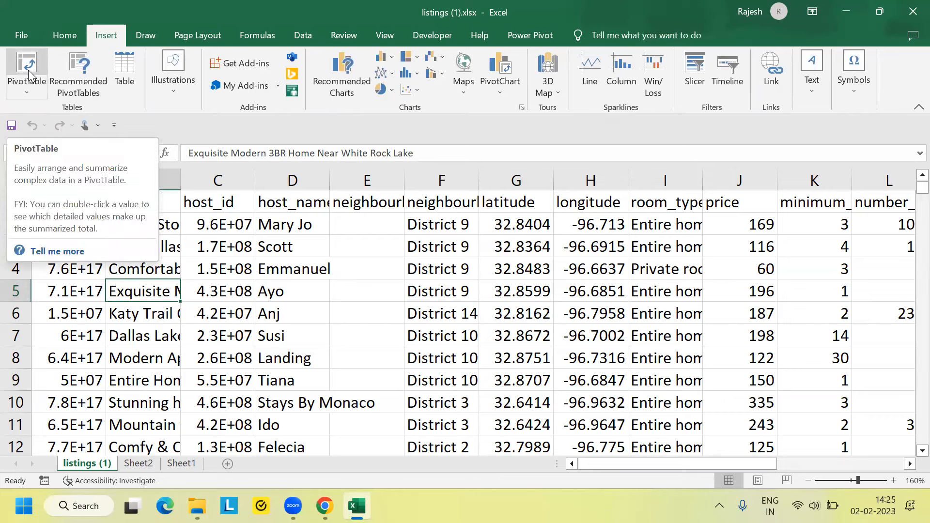
click(29, 73)
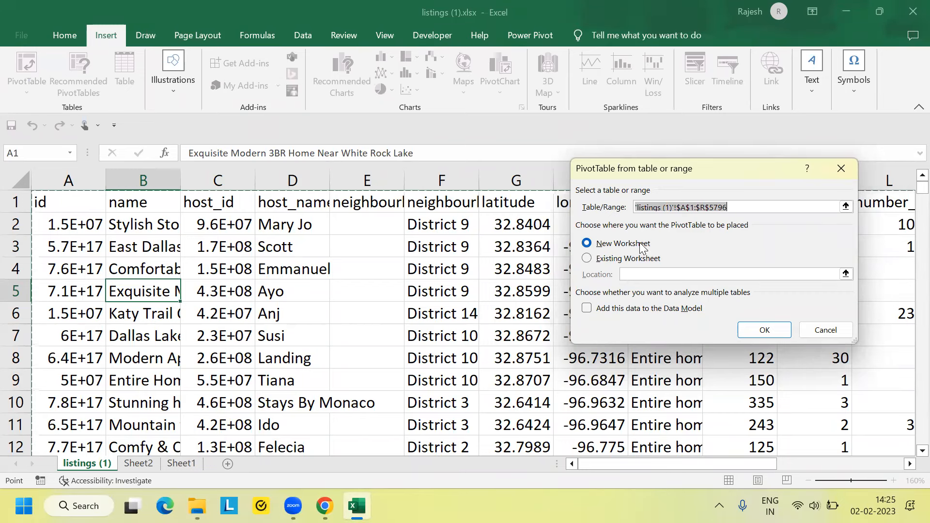
click(757, 331)
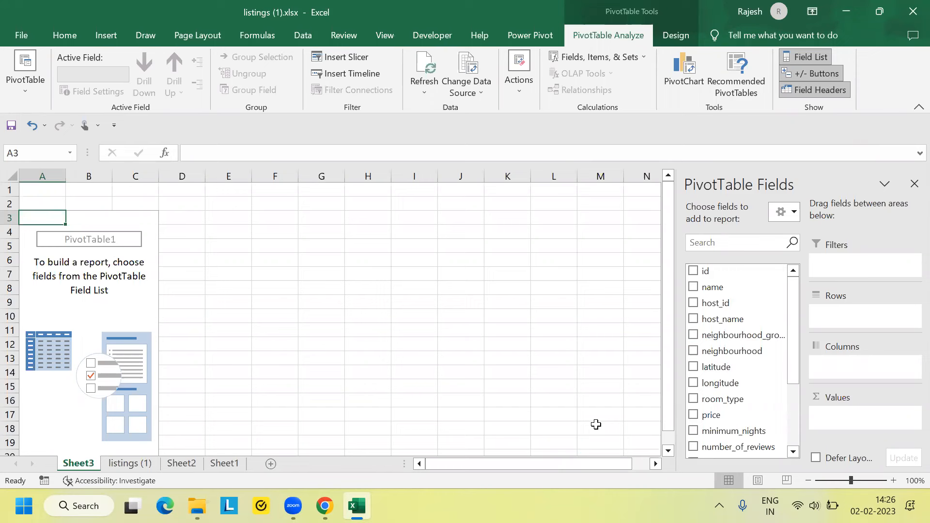
Step: Build the PivotTable with room_type in the Rows area and the count of room_type in the Values area
click(793, 214)
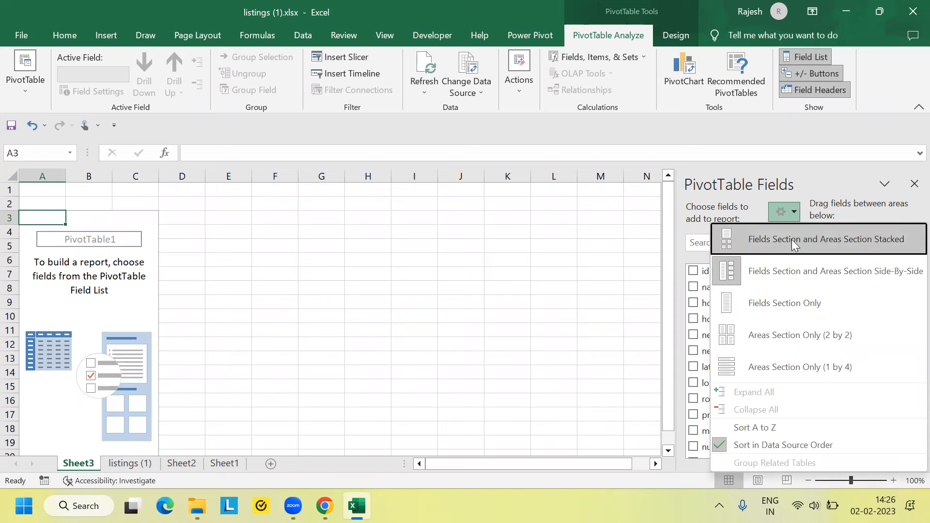
click(703, 195)
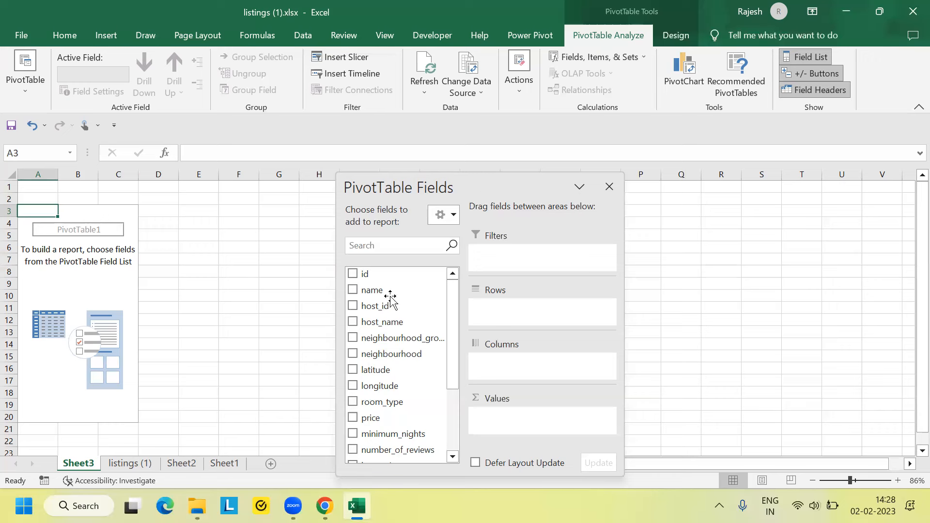
drag(395, 406, 544, 317)
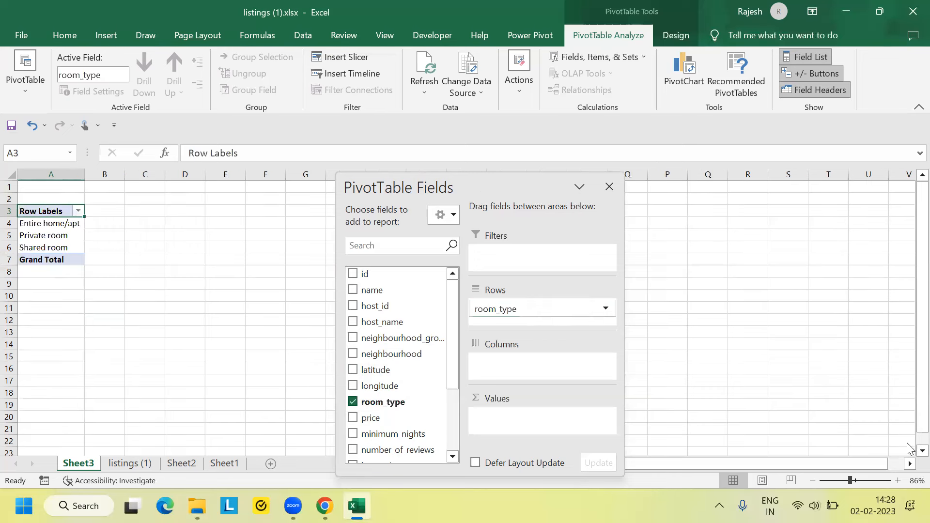
click(860, 481)
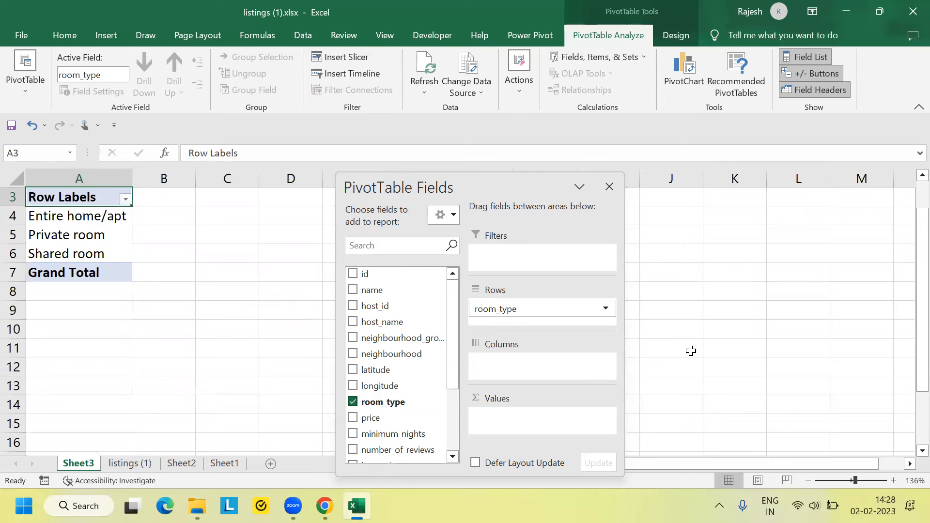
drag(378, 406, 534, 426)
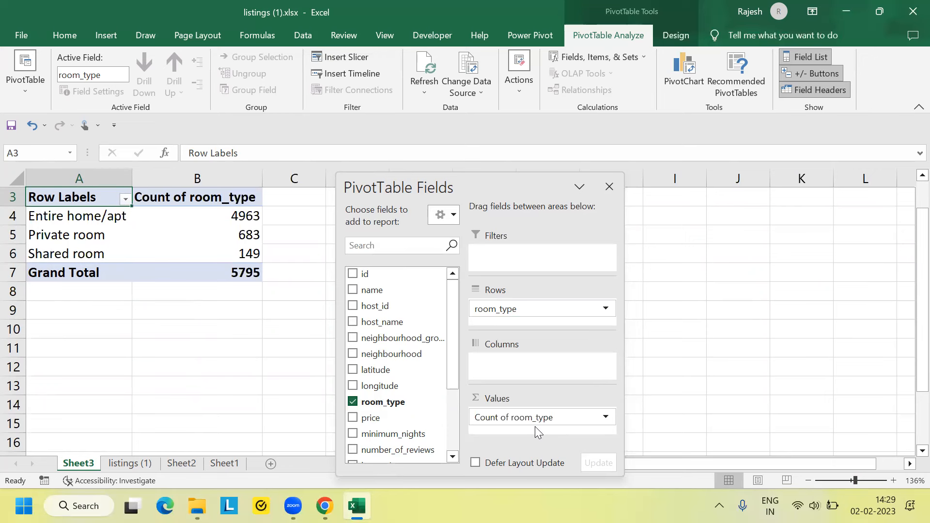
Step: Copy the whole room-type PivotTable, from the Row Labels header through the Grand Total row
drag(470, 184, 529, 182)
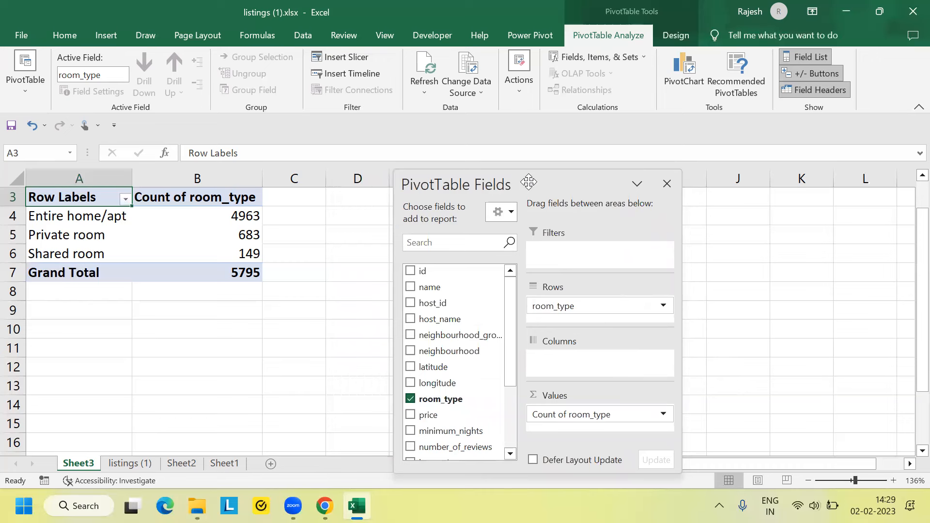
click(197, 254)
click(86, 199)
drag(86, 199, 245, 275)
key(ctrl+c)
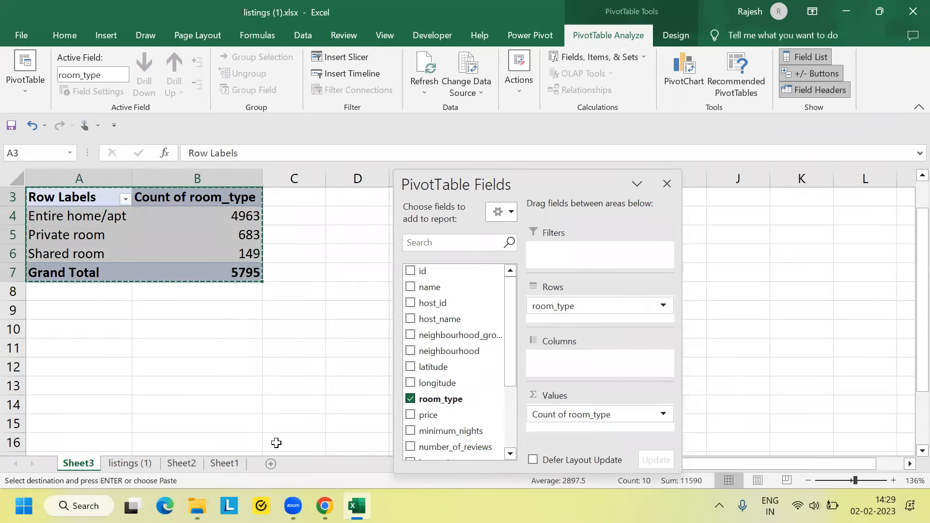
Step: Paste the copied table as values and number formatting at D1 of a new worksheet, and autofit columns D and E
click(270, 464)
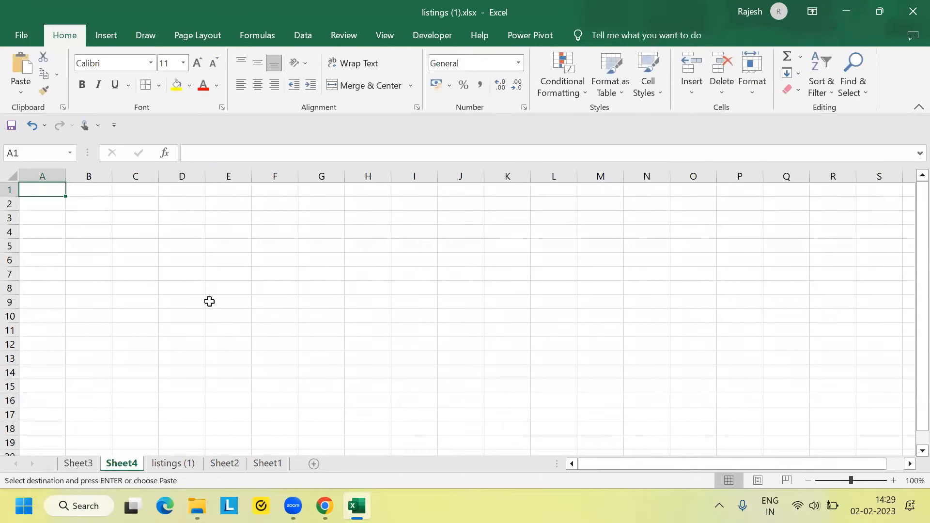
click(21, 94)
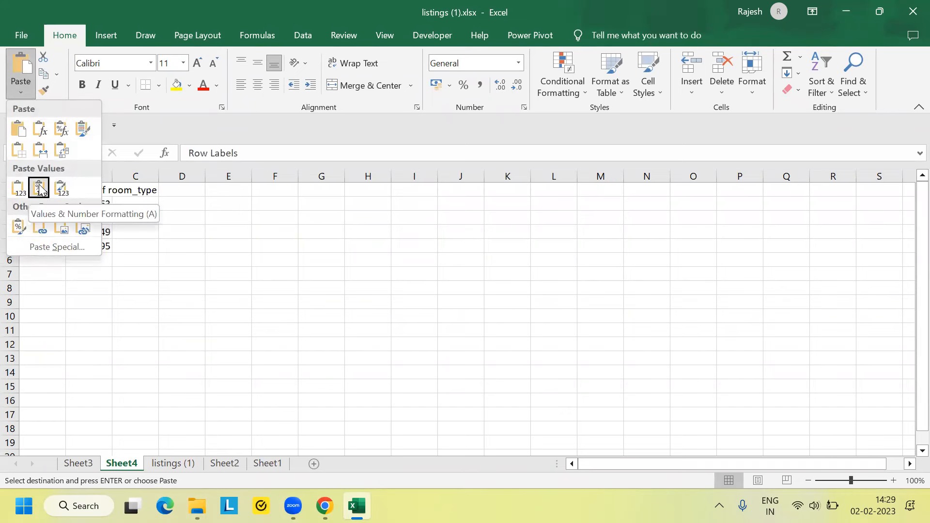
click(21, 94)
click(21, 94)
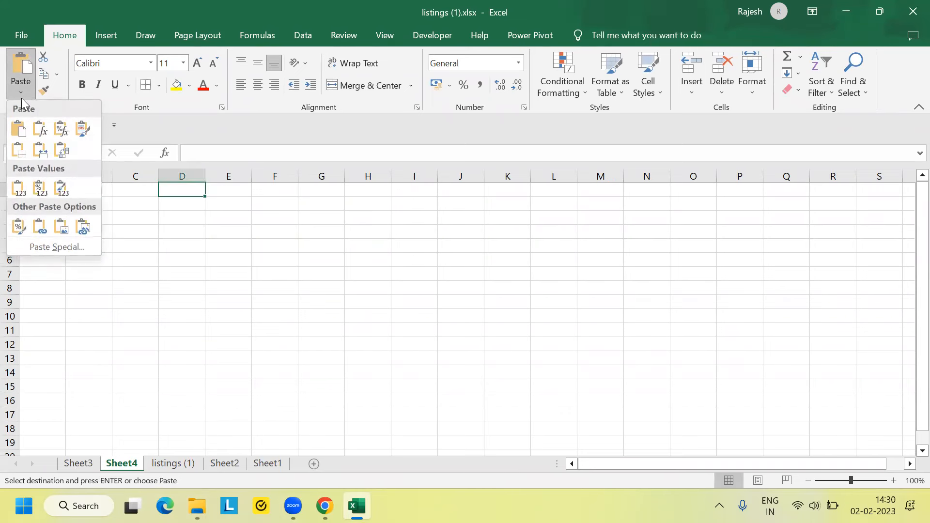
click(39, 189)
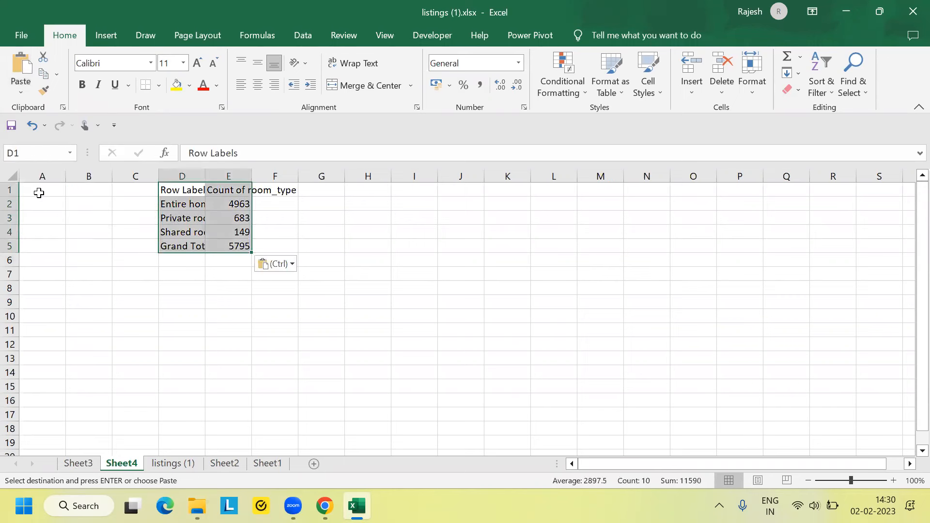
double_click(204, 175)
double_click(282, 174)
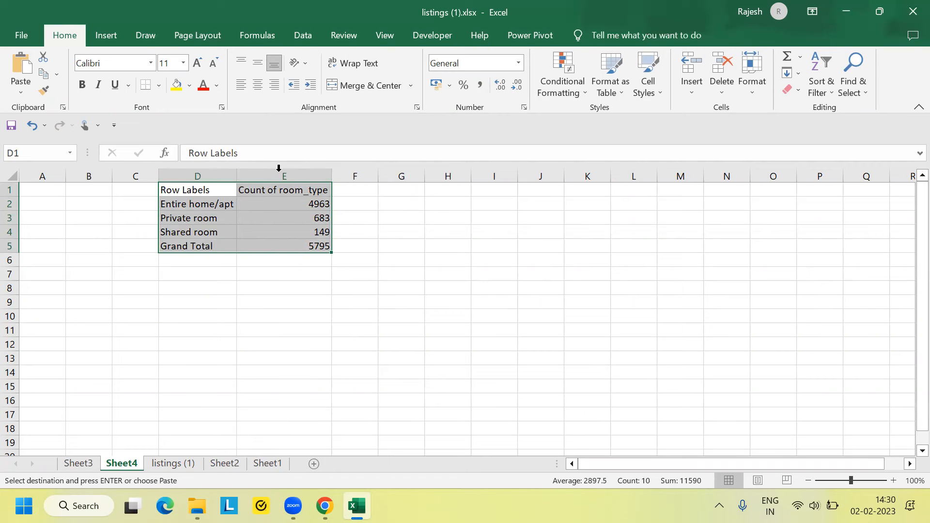
Step: Insert a pie chart from the room-type counts in D1:E4, leaving out the Grand Total row
click(21, 92)
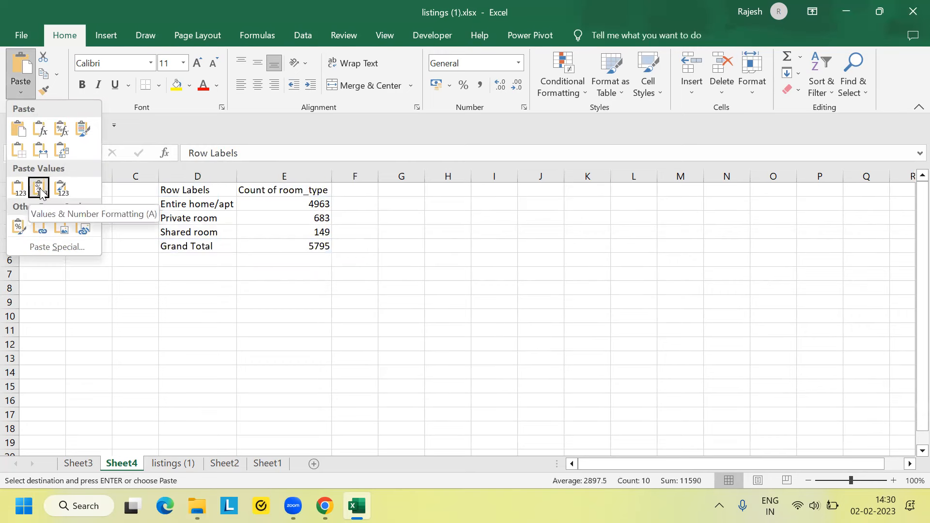
click(374, 286)
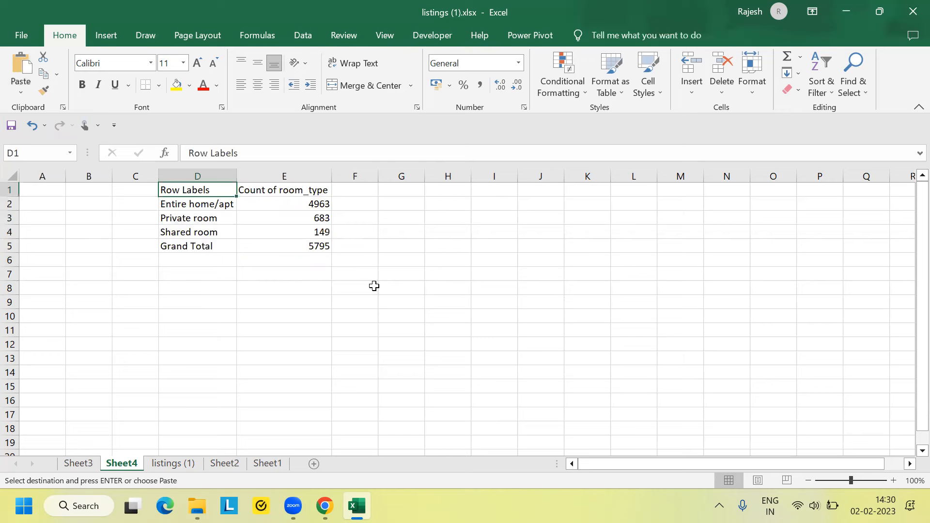
shift+click(314, 247)
shift+click(325, 238)
drag(326, 238, 330, 229)
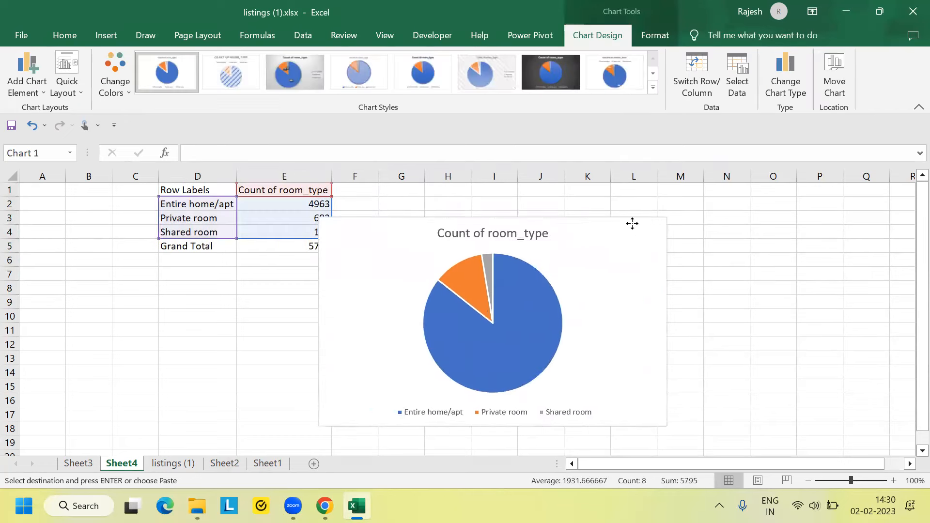
Step: Move the pie chart clear of the table, make it slightly smaller and give it the style with percentage labels and a legend above the pie
drag(556, 233, 643, 201)
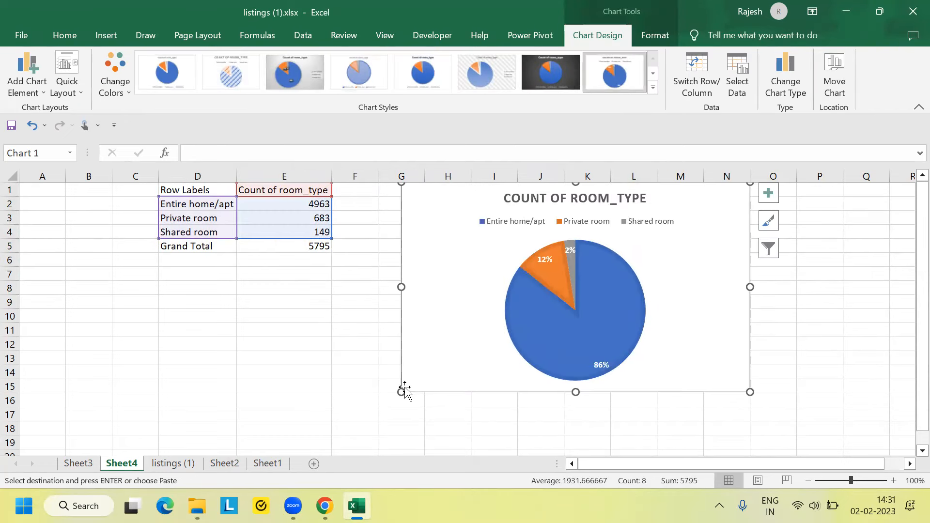
drag(401, 391, 405, 357)
click(354, 344)
drag(195, 193, 300, 230)
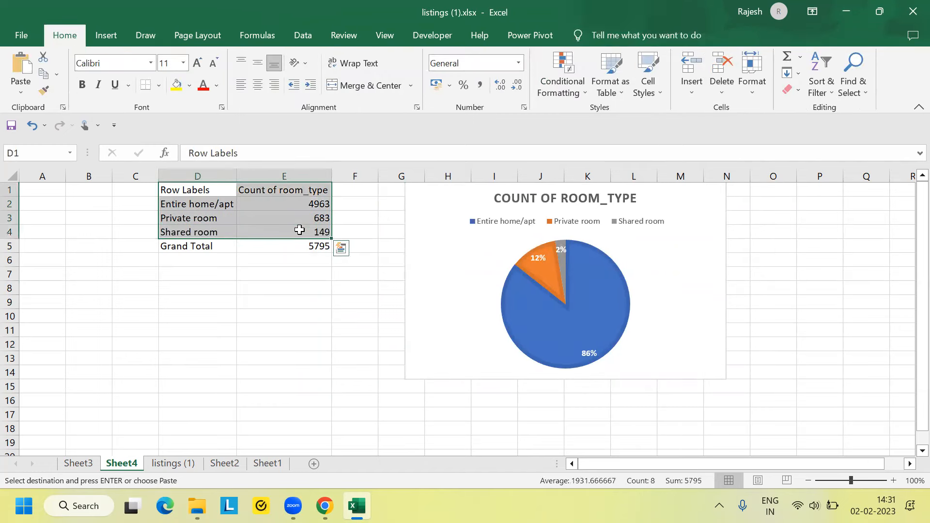
click(107, 35)
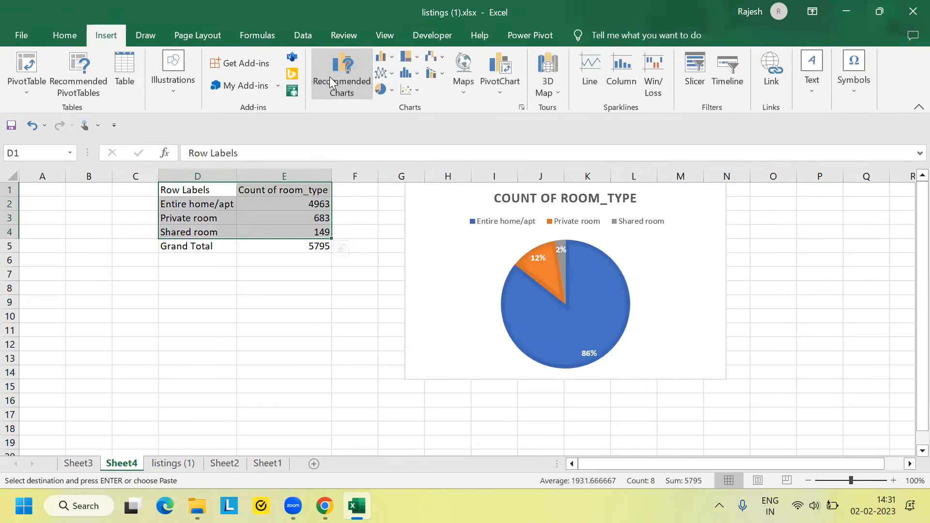
click(338, 71)
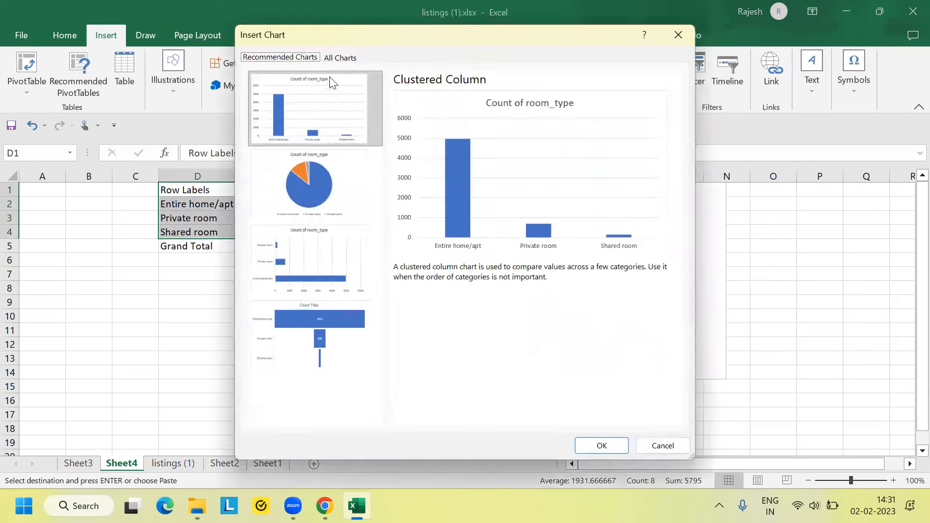
click(336, 203)
key(Return)
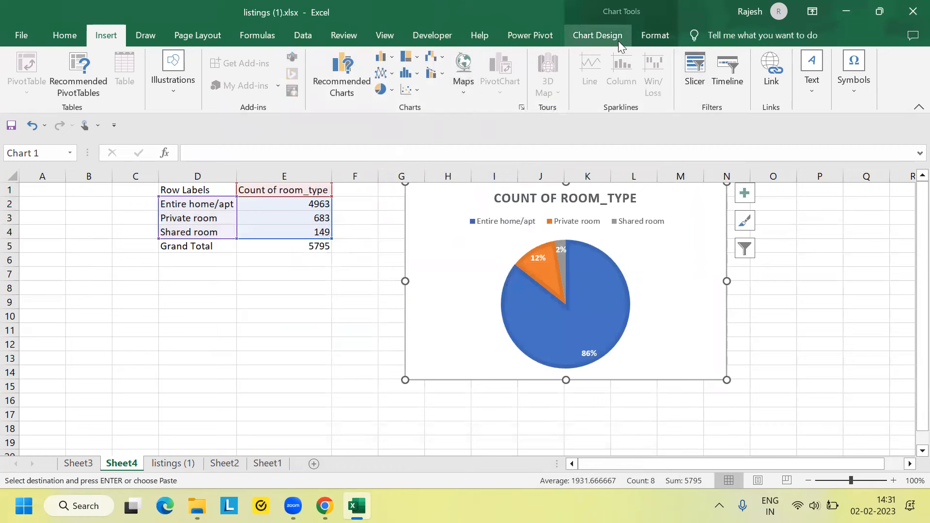
Step: Label the pie slices with category names and percentages, and recolour the chart with the green, blue and gold colorful palette
click(604, 43)
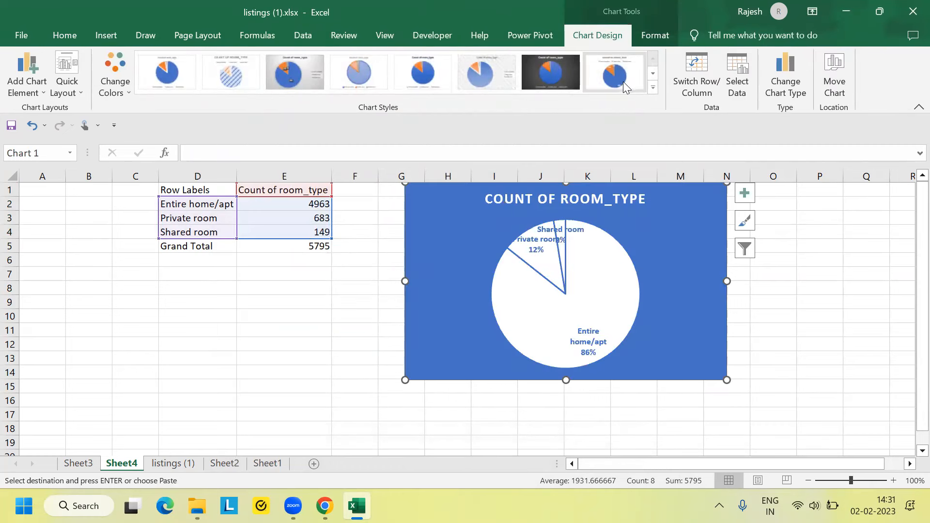
click(622, 83)
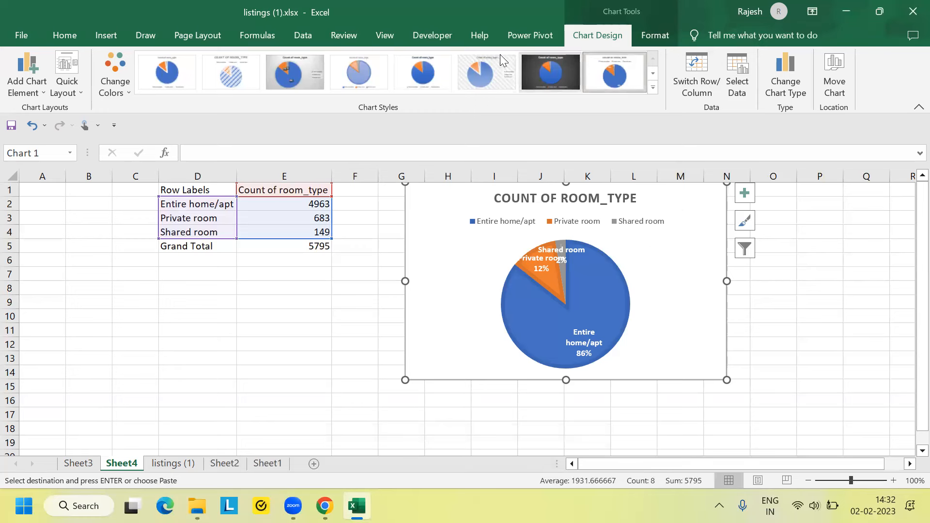
click(652, 88)
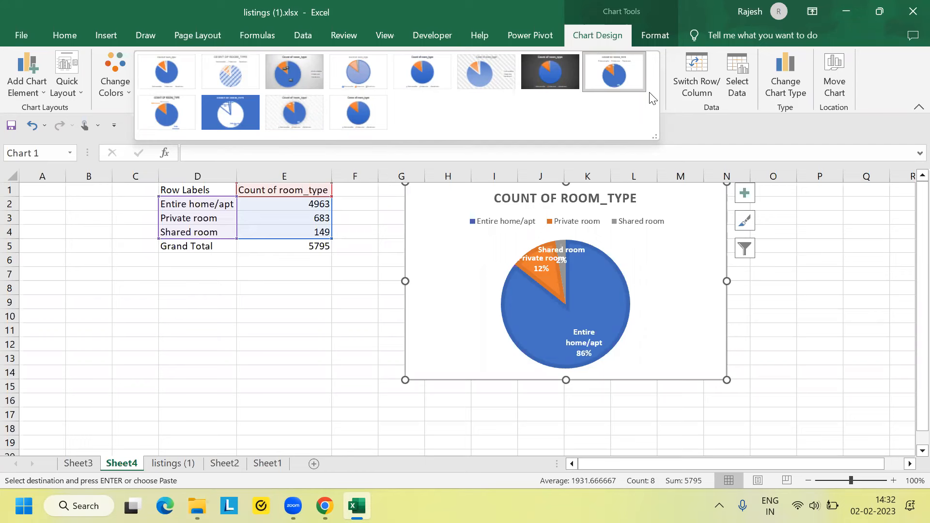
click(293, 334)
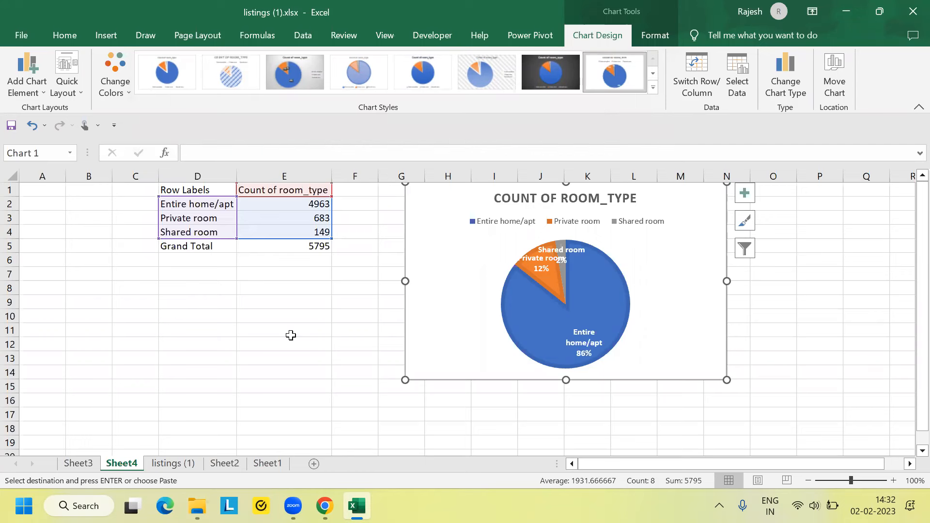
click(119, 71)
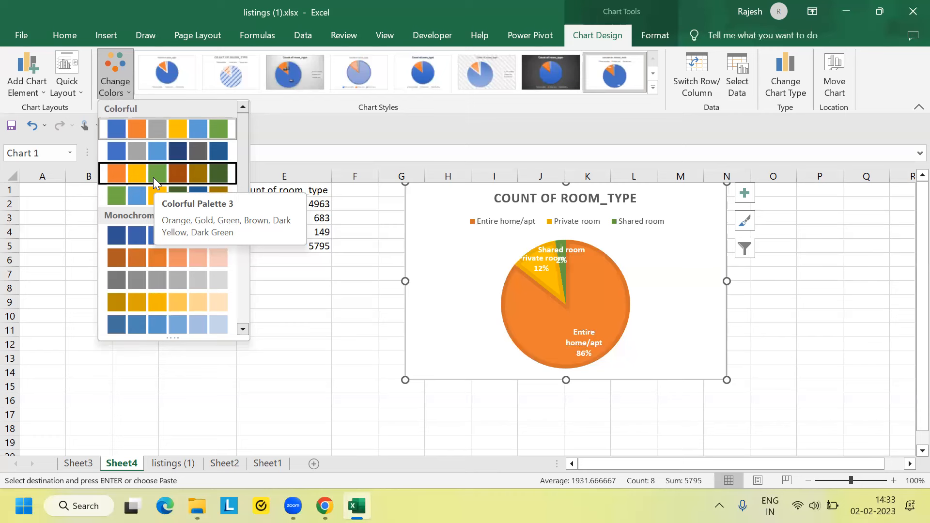
click(653, 88)
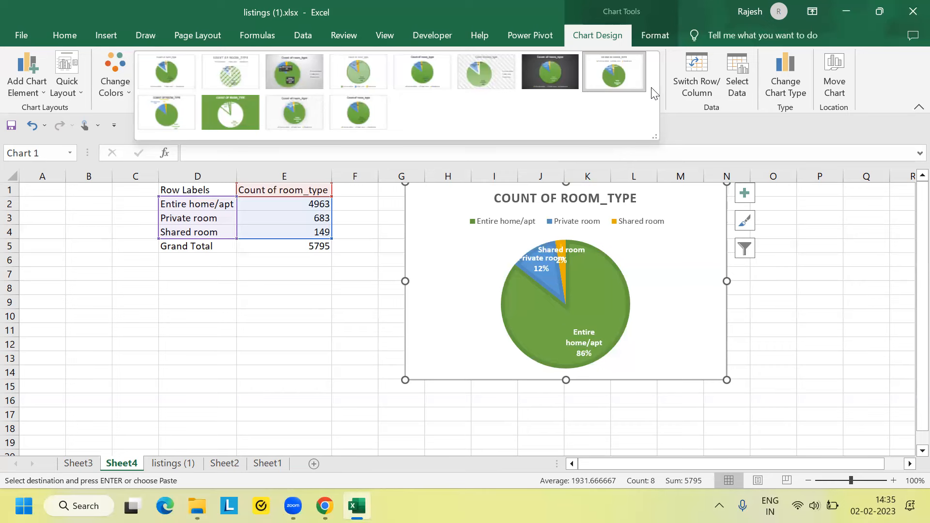
Step: Add a second count of room_type to the Values area of the PivotTable on Sheet3
click(88, 468)
click(269, 251)
key(Escape)
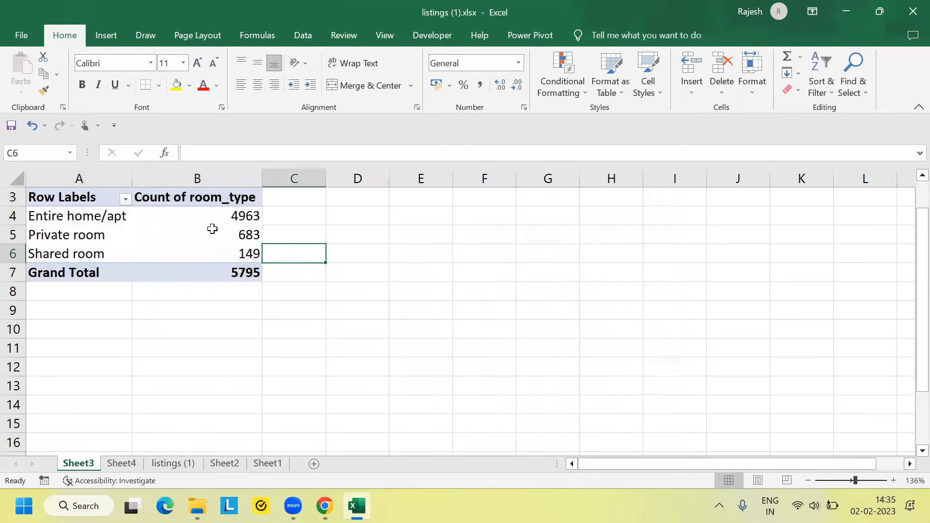
click(226, 250)
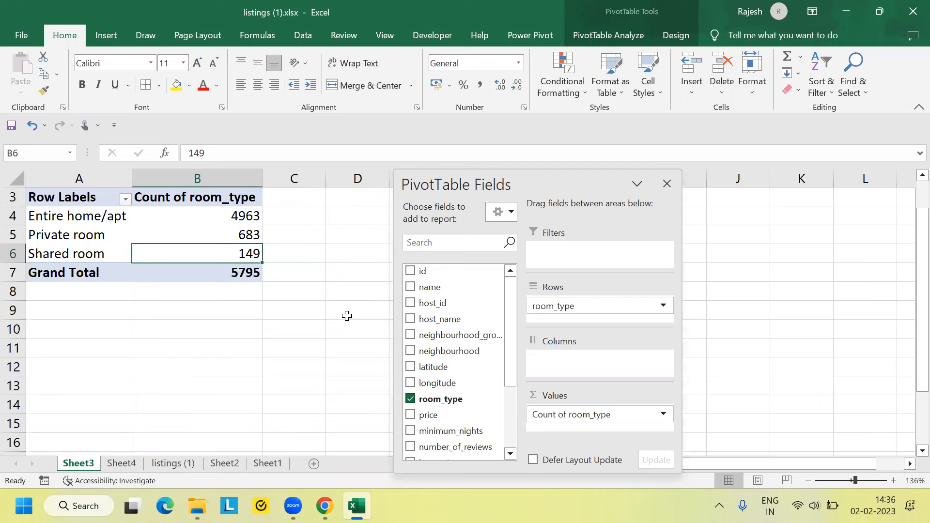
drag(441, 406, 576, 433)
drag(560, 177, 580, 171)
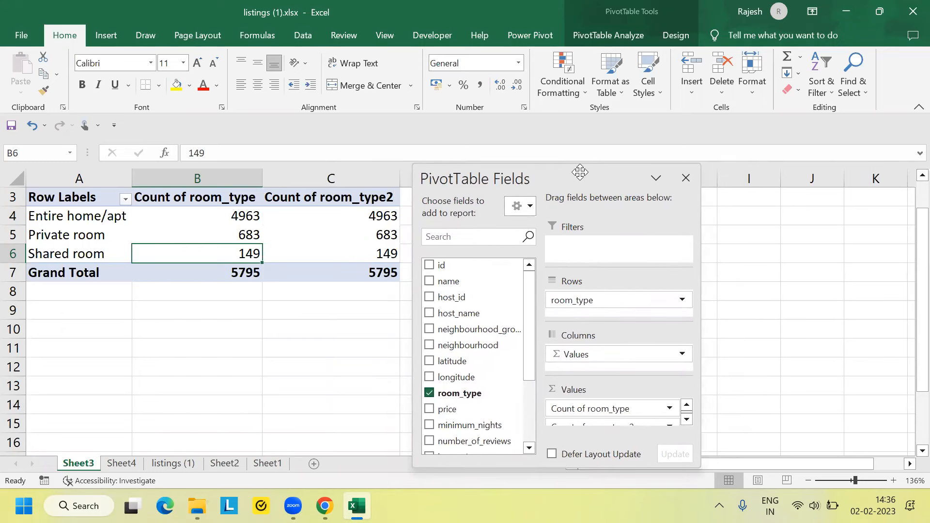
click(686, 419)
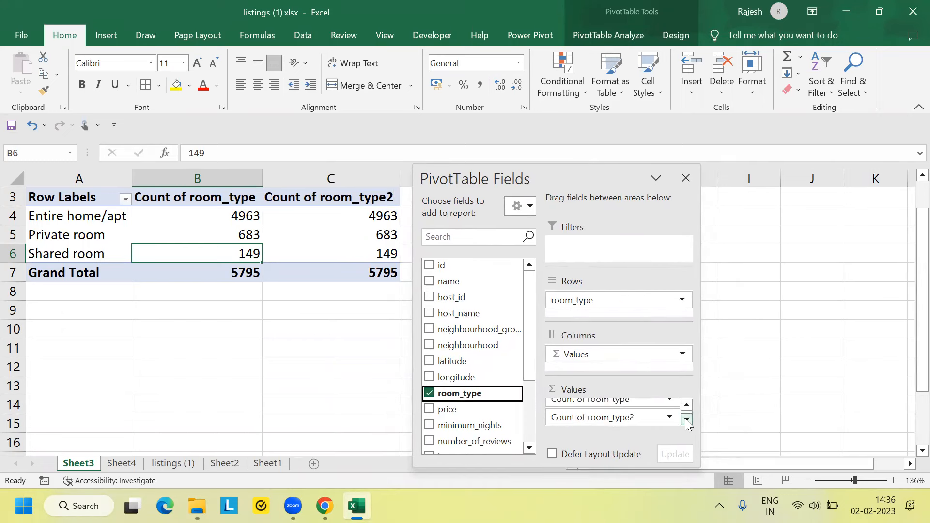
Step: Show the second room_type count as % of Column Total
click(669, 418)
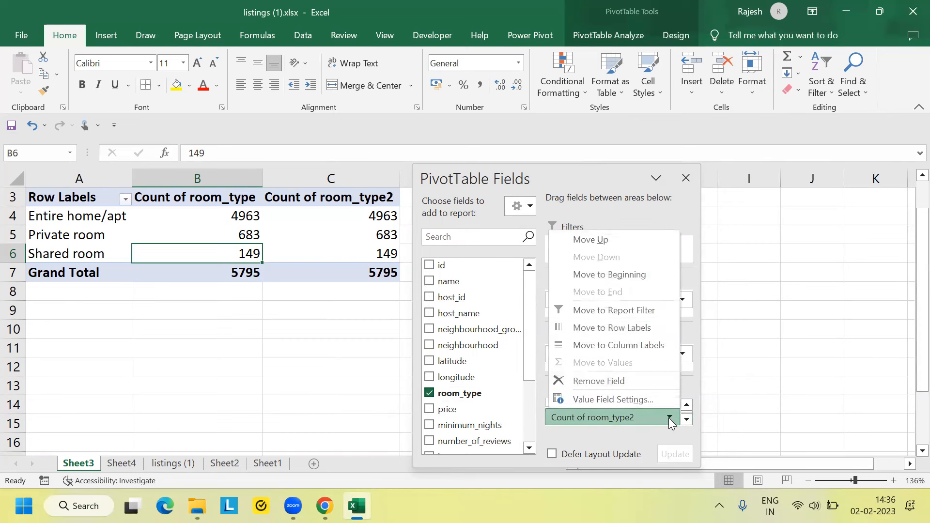
click(647, 405)
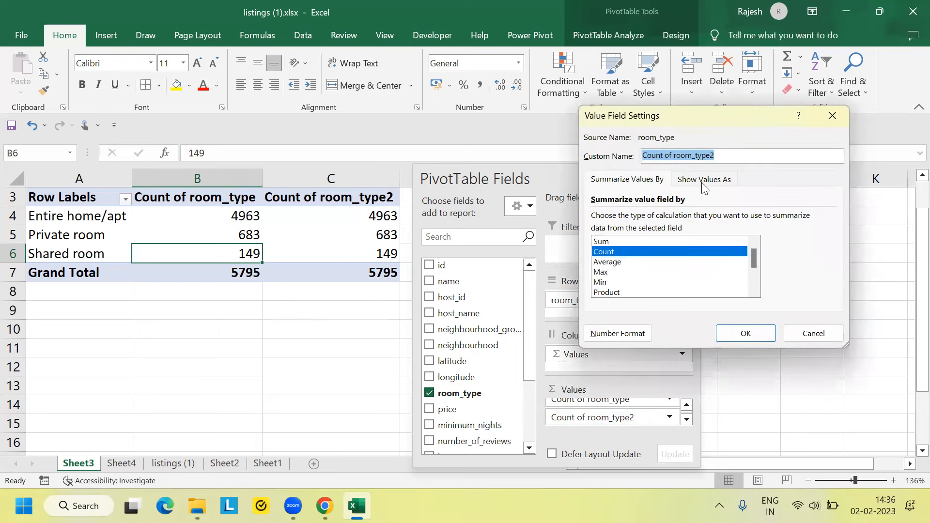
click(702, 182)
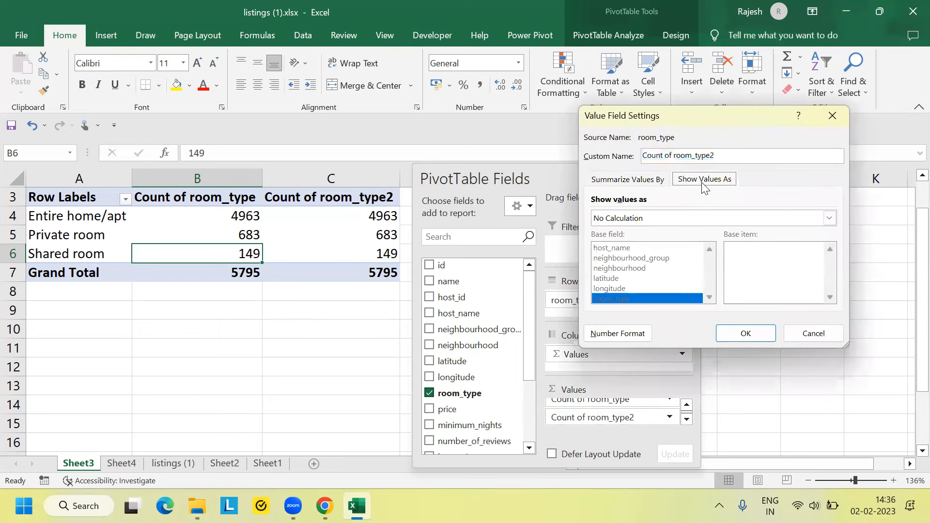
click(715, 218)
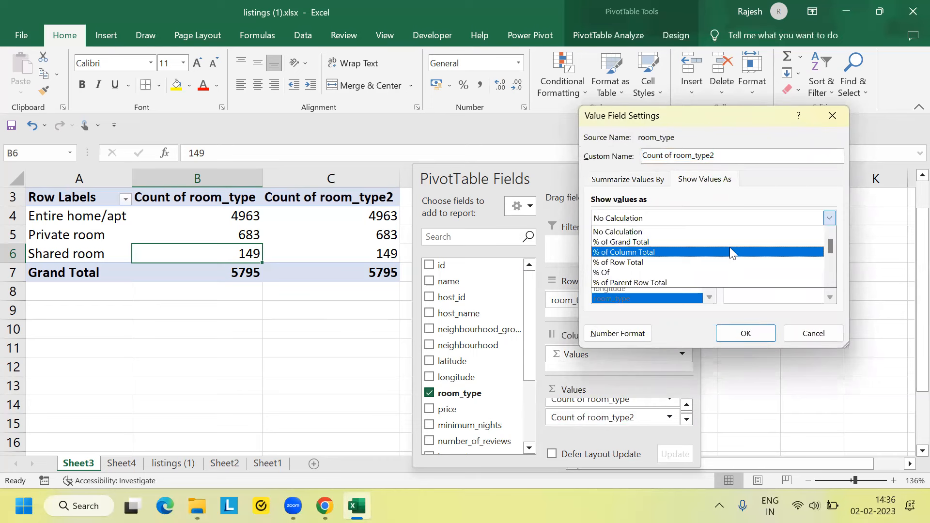
click(729, 249)
click(751, 331)
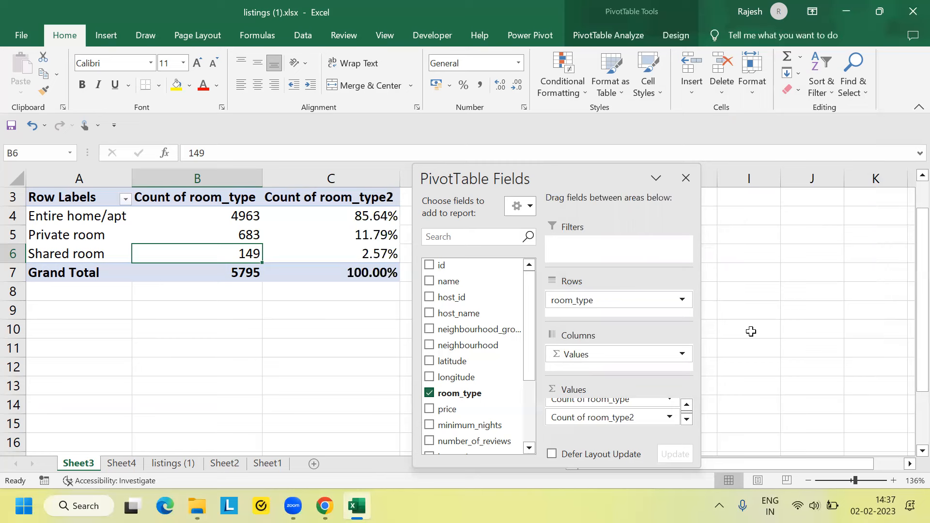
Step: Remove both room_type counts and the room_type row field from the PivotTable
drag(627, 418, 526, 412)
drag(615, 407, 509, 387)
drag(650, 303, 475, 325)
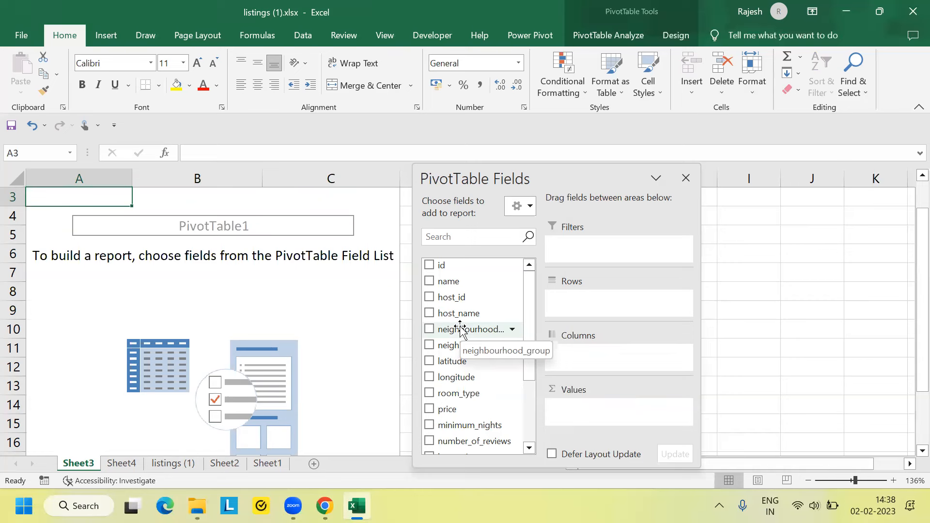
Step: Build the PivotTable with neighbourhood as the row field and a count of neighbourhood as the value
drag(465, 345, 616, 315)
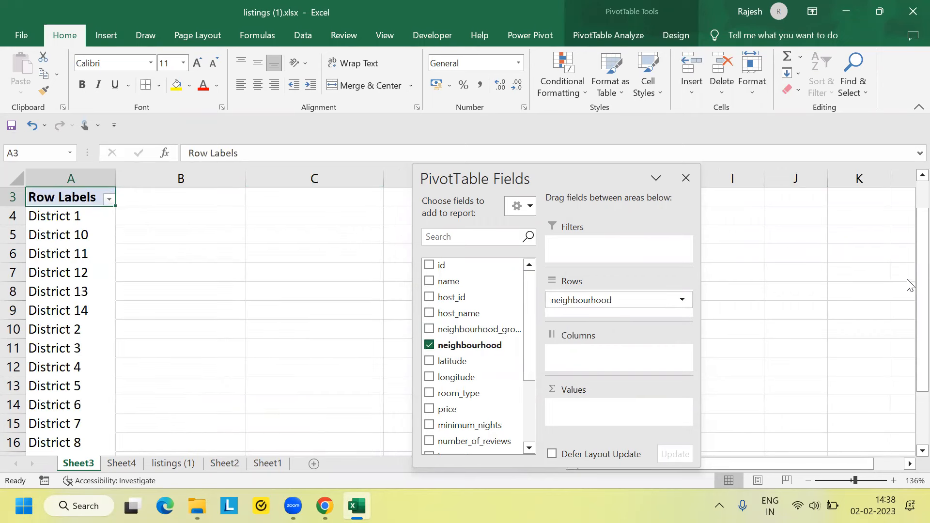
drag(912, 285, 910, 214)
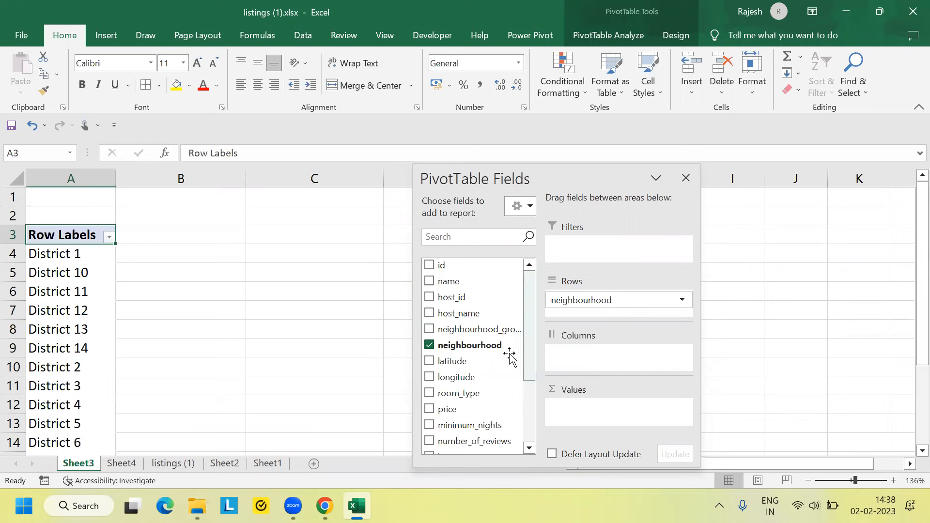
drag(494, 345, 605, 415)
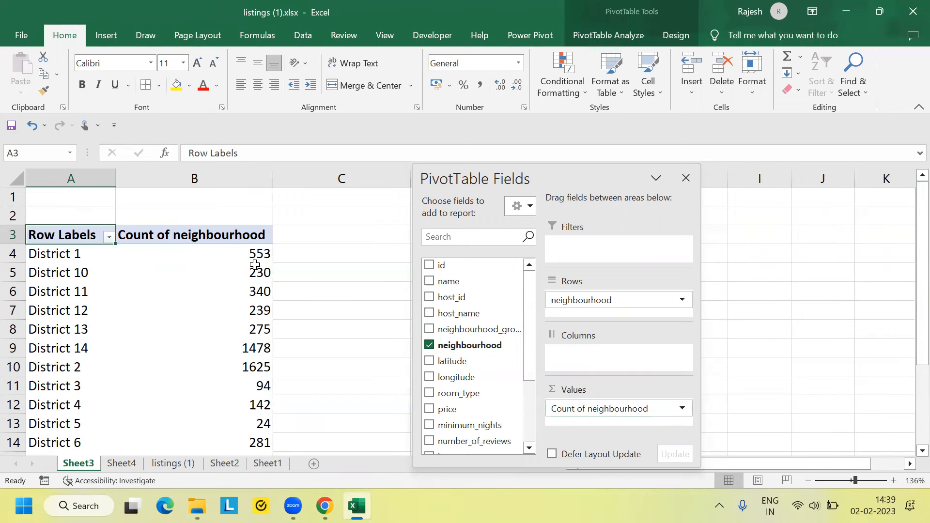
click(214, 219)
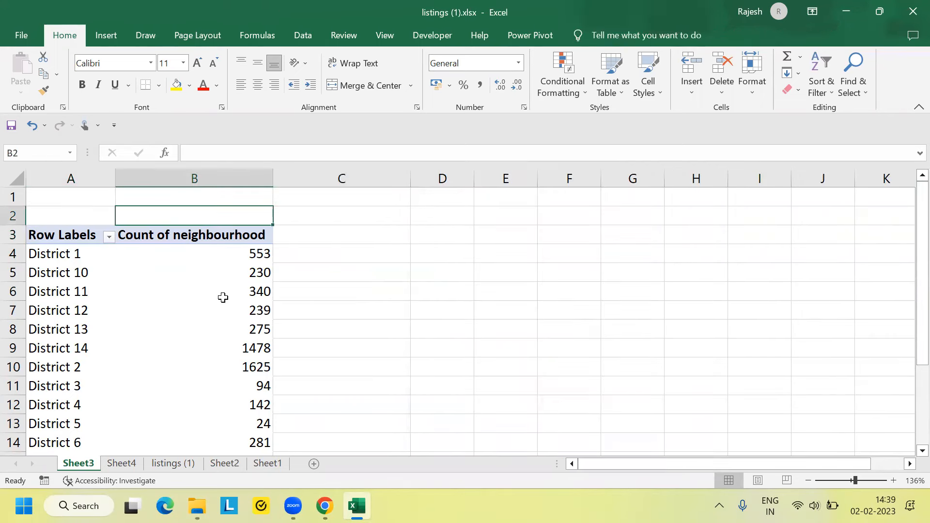
click(109, 237)
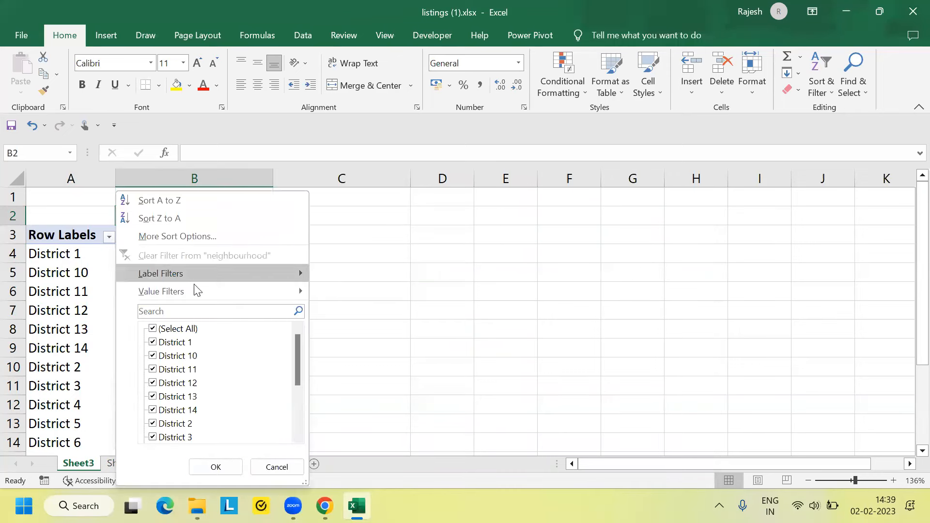
mouse_move(200, 293)
click(207, 237)
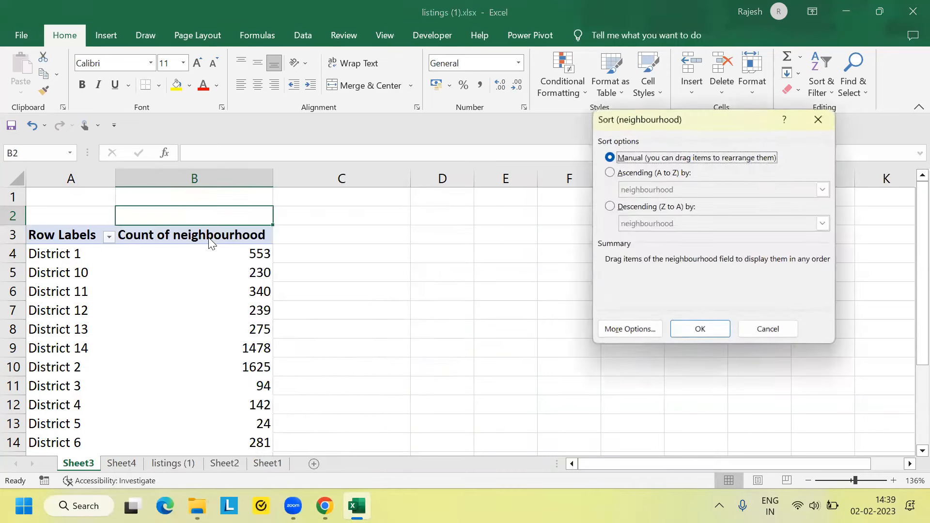
click(610, 207)
click(823, 223)
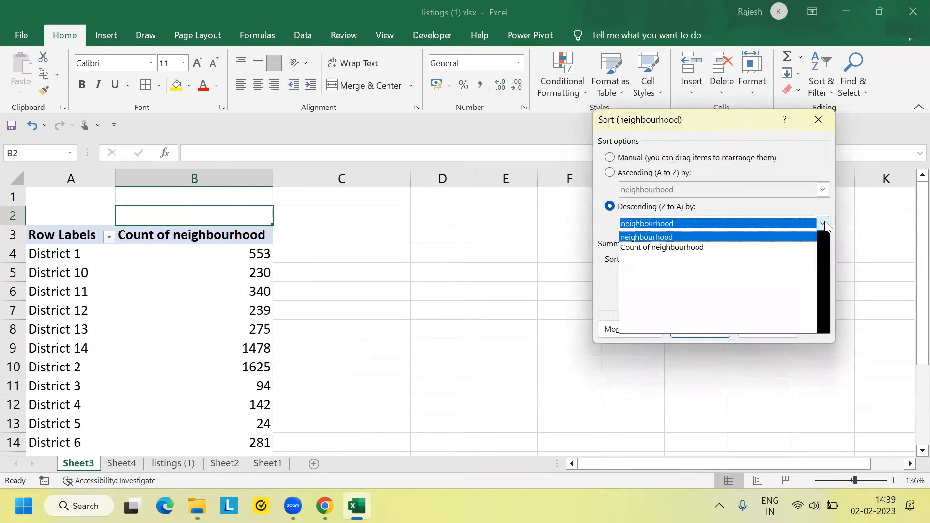
click(732, 250)
key(Escape)
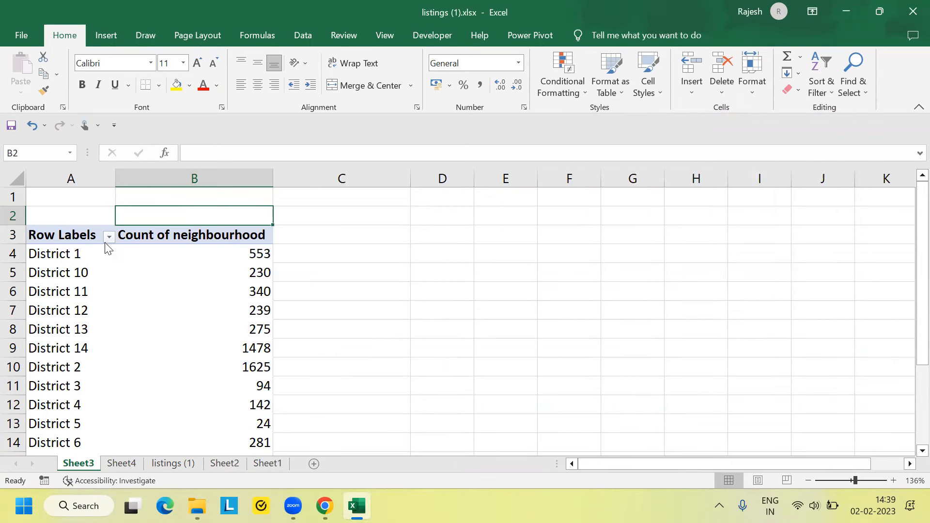
Step: Sort the PivotTable's neighbourhood rows in descending order by Count of neighbourhood
click(108, 239)
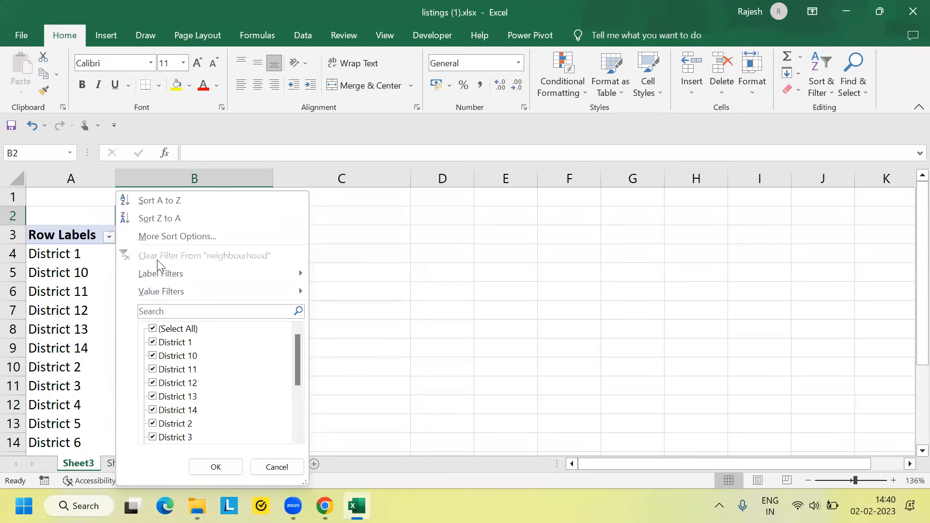
click(217, 237)
click(609, 207)
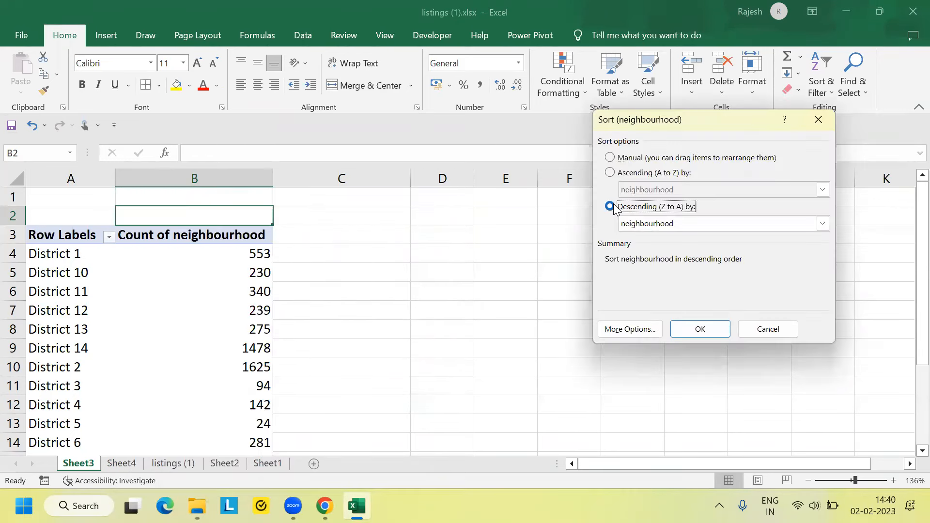
click(822, 224)
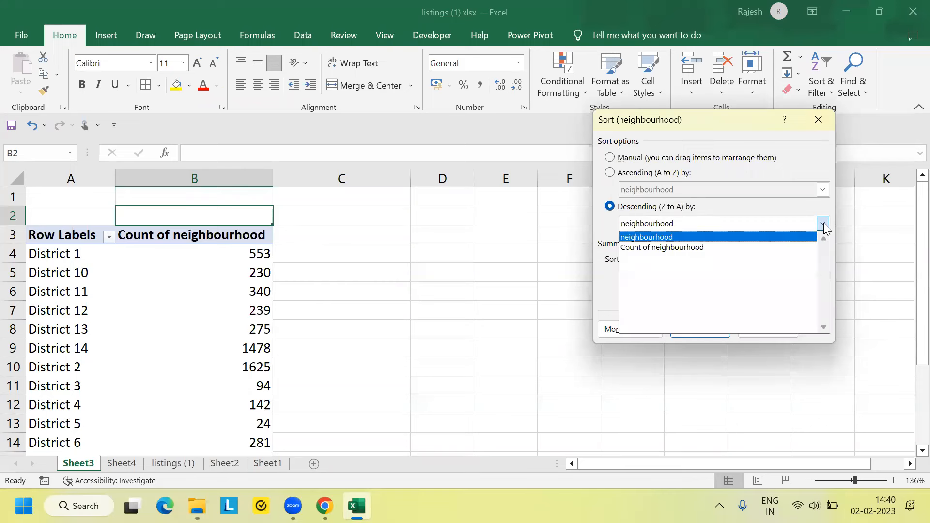
click(769, 247)
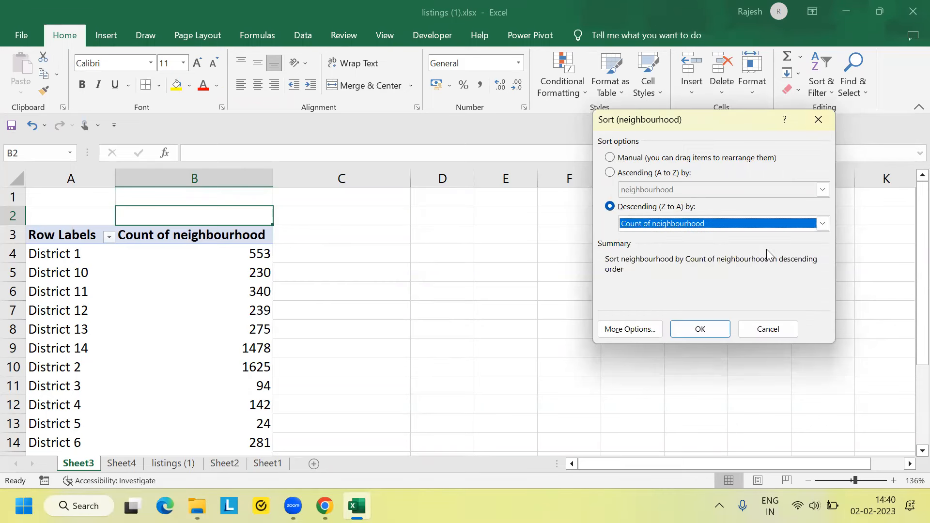
click(699, 330)
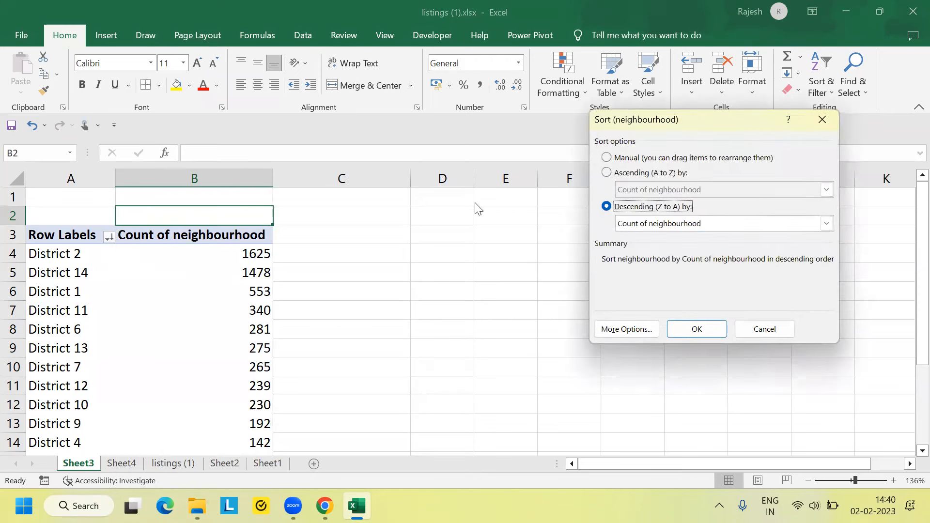
Step: Review the neighbourhood field's descending sort settings and its available sort-by fields without changing them
click(826, 225)
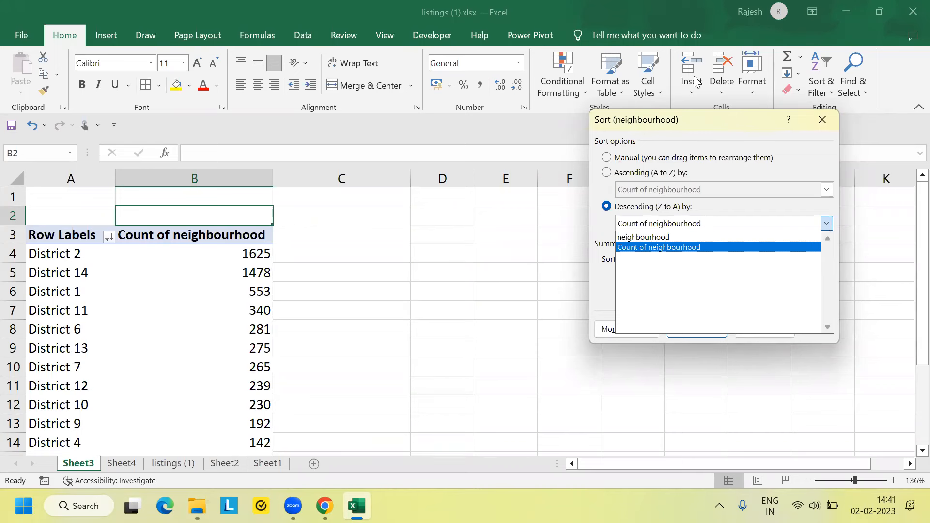
key(Escape)
key(Escape)
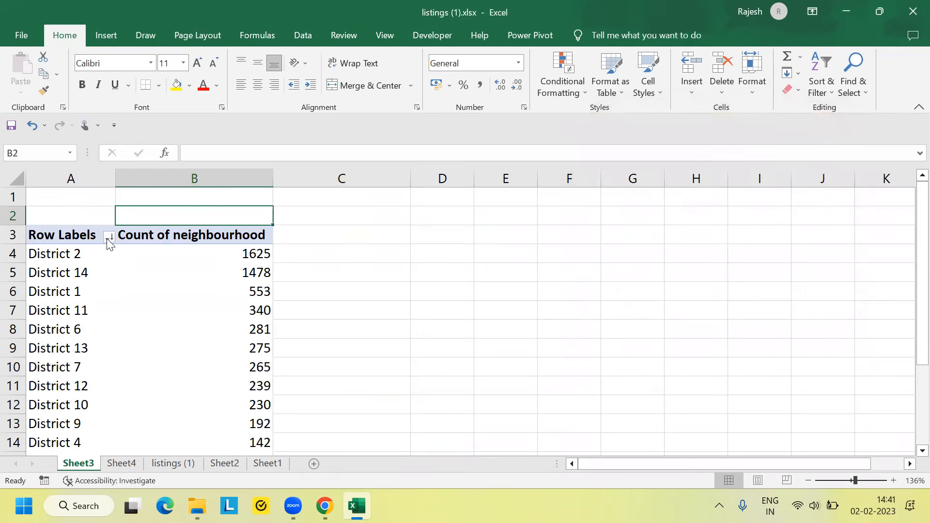
click(109, 238)
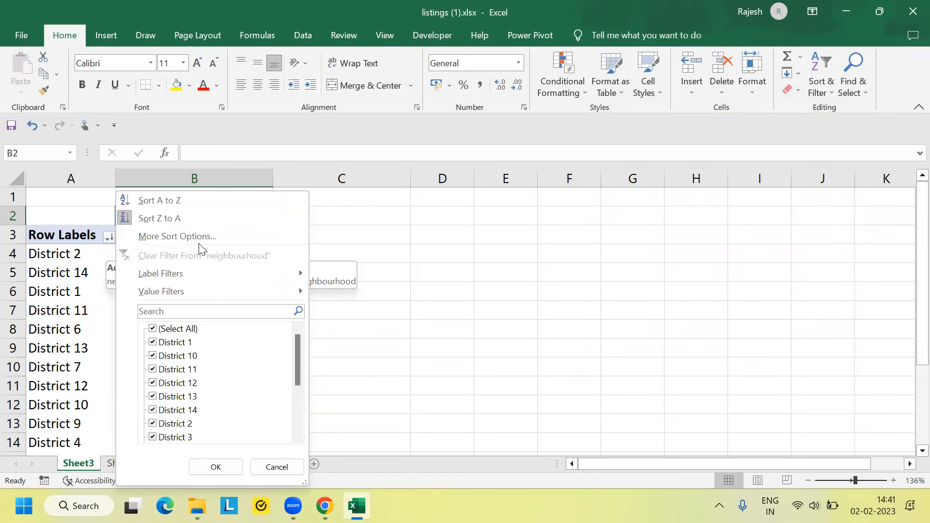
click(218, 237)
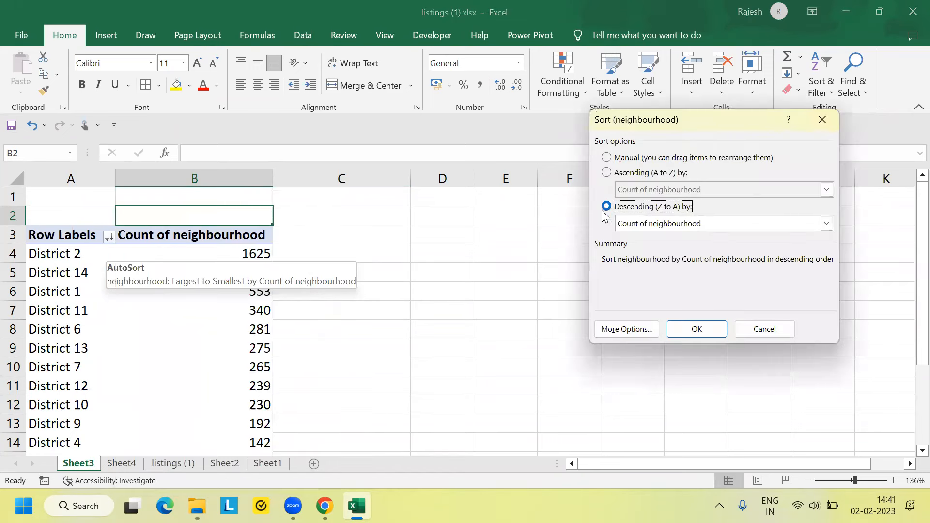
click(826, 224)
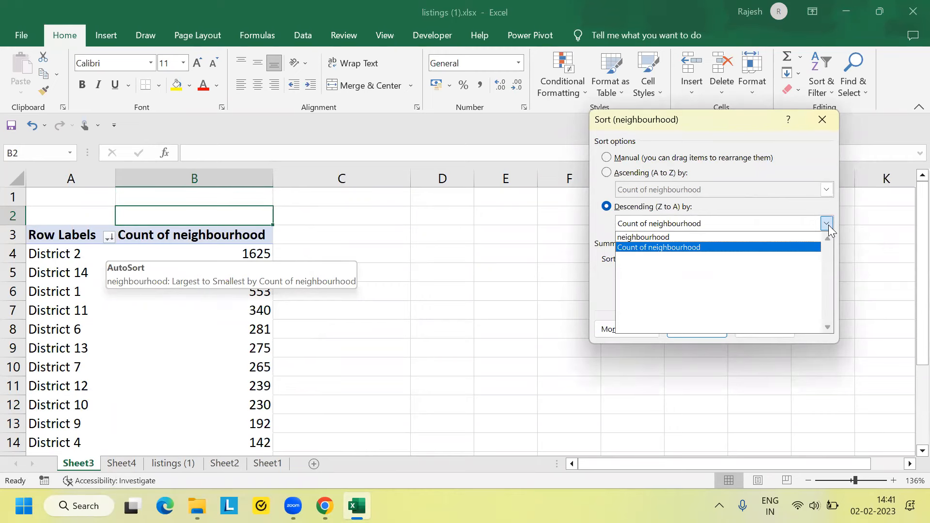
click(826, 224)
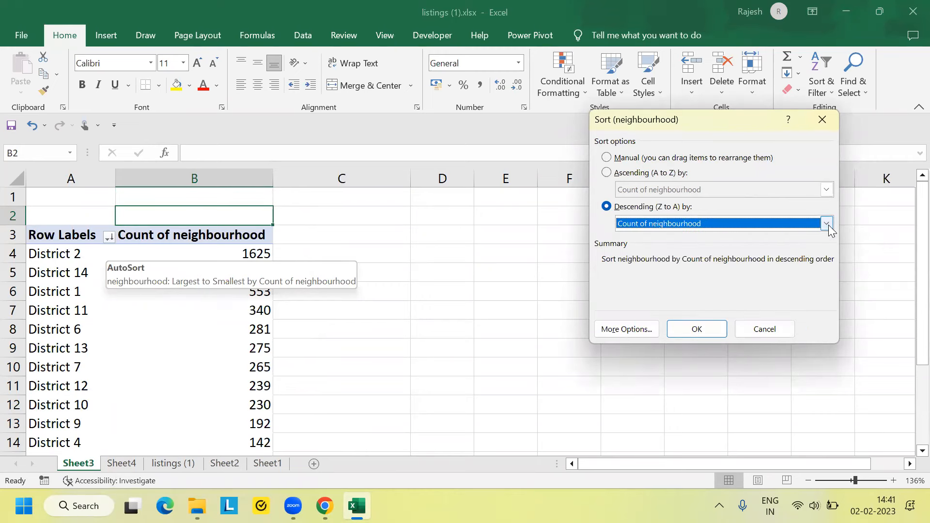
click(764, 329)
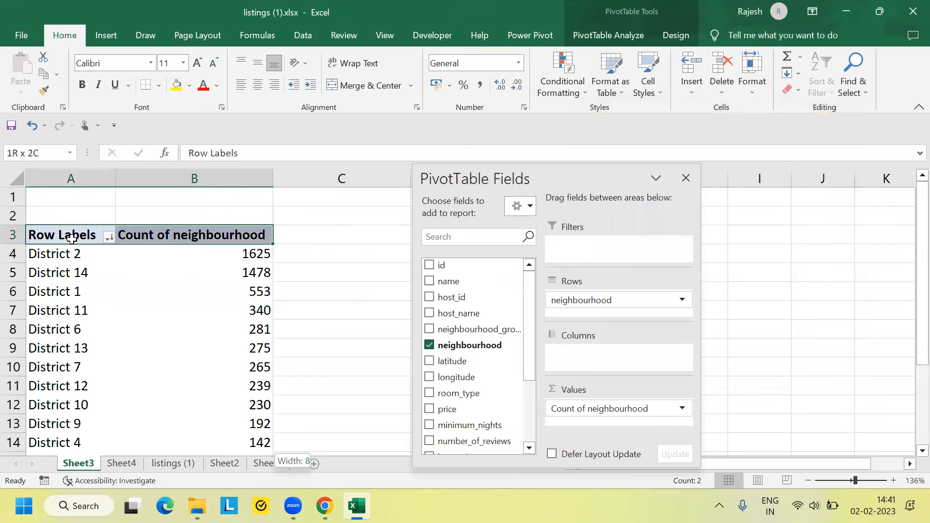
Step: Copy the whole sorted neighbourhood table from Sheet3 and paste it as values at D17 on Sheet4, below the room-type table
key(ctrl+shift+Down)
key(ctrl+c)
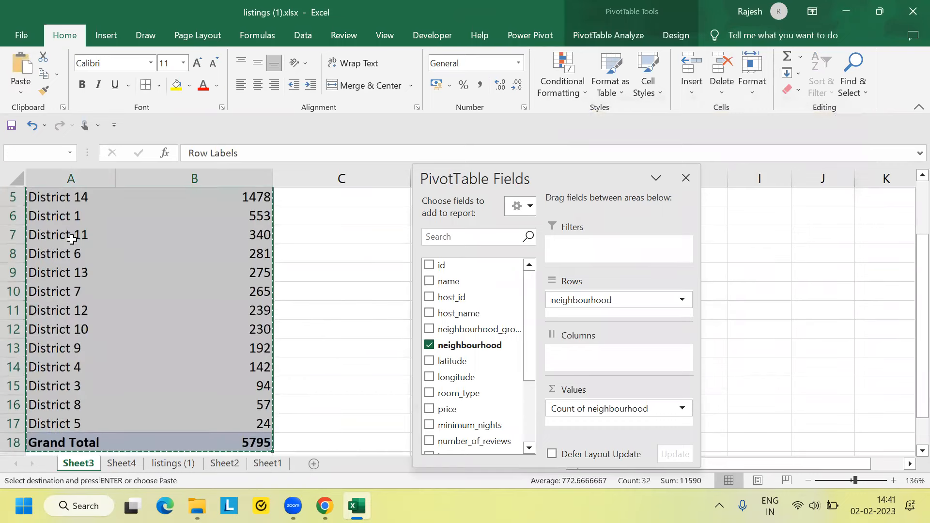
click(127, 461)
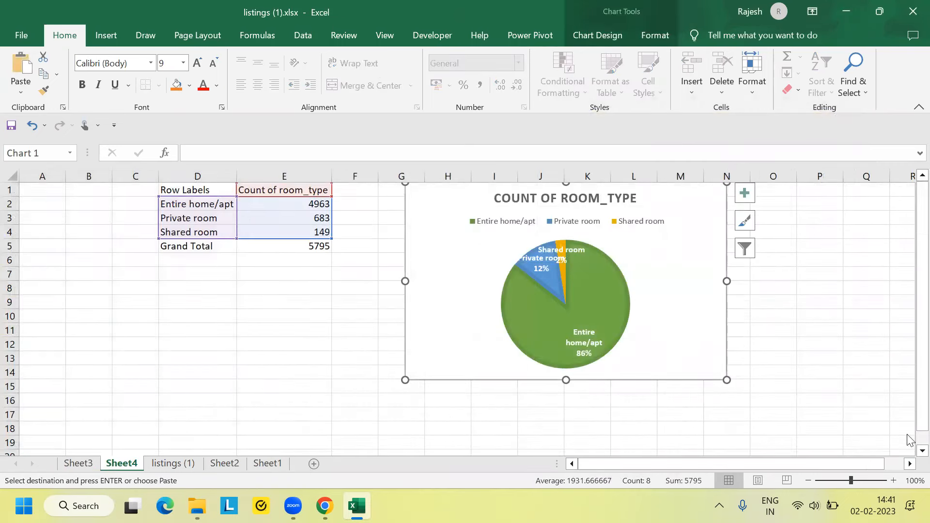
scroll(484, 314, down, 2)
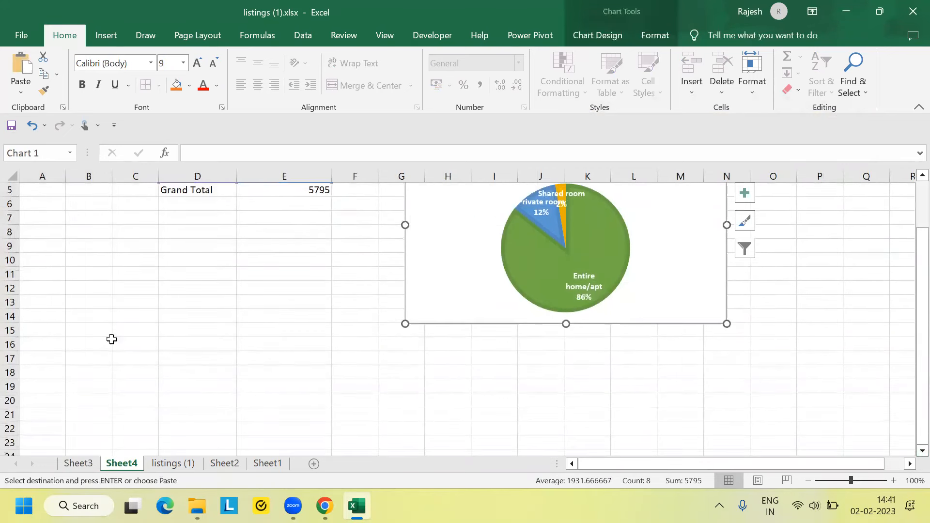
click(198, 358)
click(21, 92)
click(40, 188)
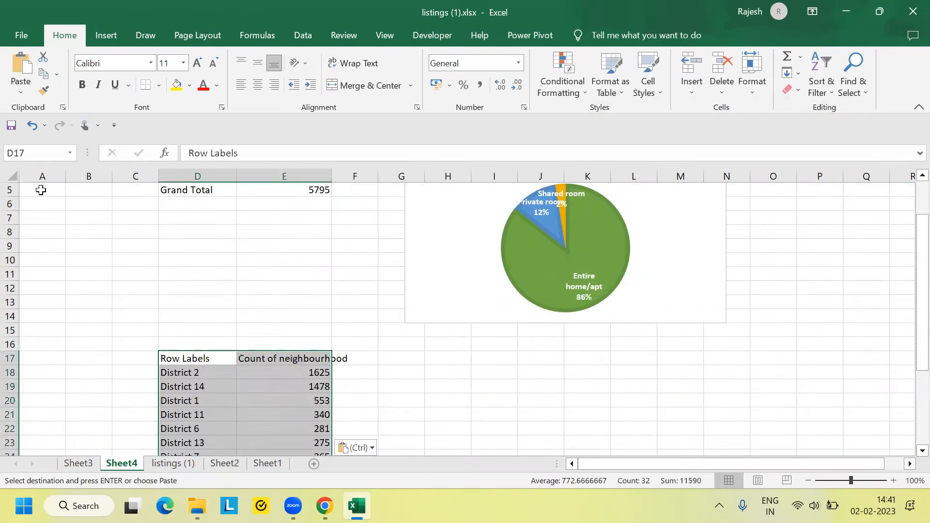
Step: Insert a column chart of the neighbourhood counts in D17:E31, without the Grand Total row, and enlarge it beside the table
key(Down)
key(Down)
key(Down)
key(Down)
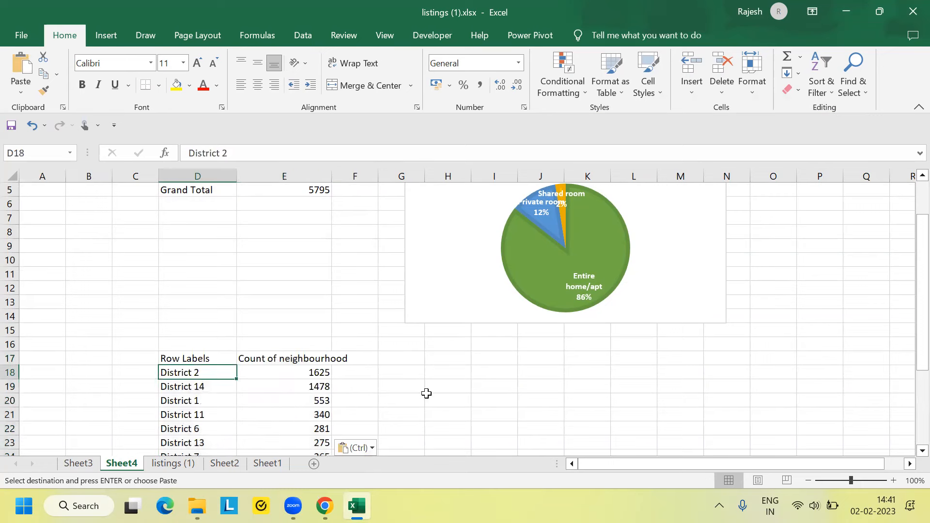
click(190, 359)
key(alt+F1)
click(674, 230)
drag(427, 223, 385, 224)
drag(778, 432, 808, 442)
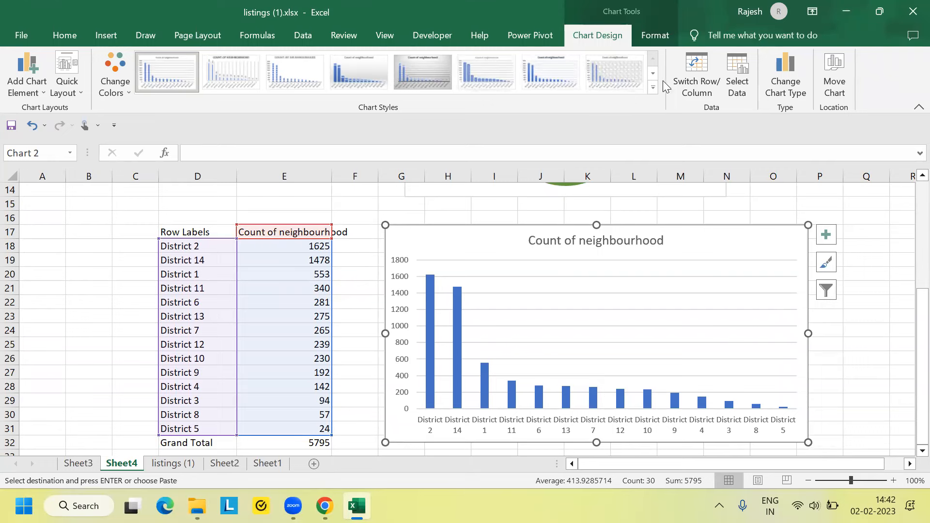
Step: Give the neighbourhood column chart the blue Style 14 and add data labels above its columns
click(652, 88)
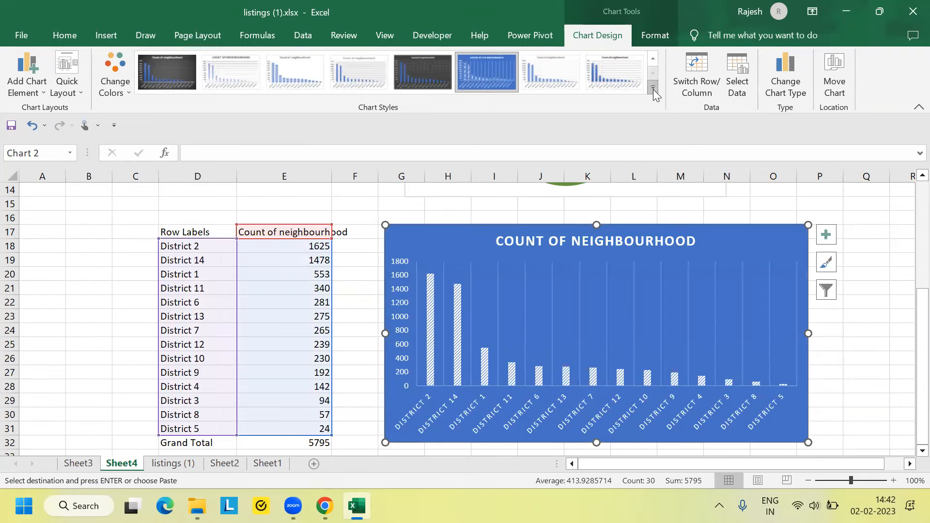
click(652, 90)
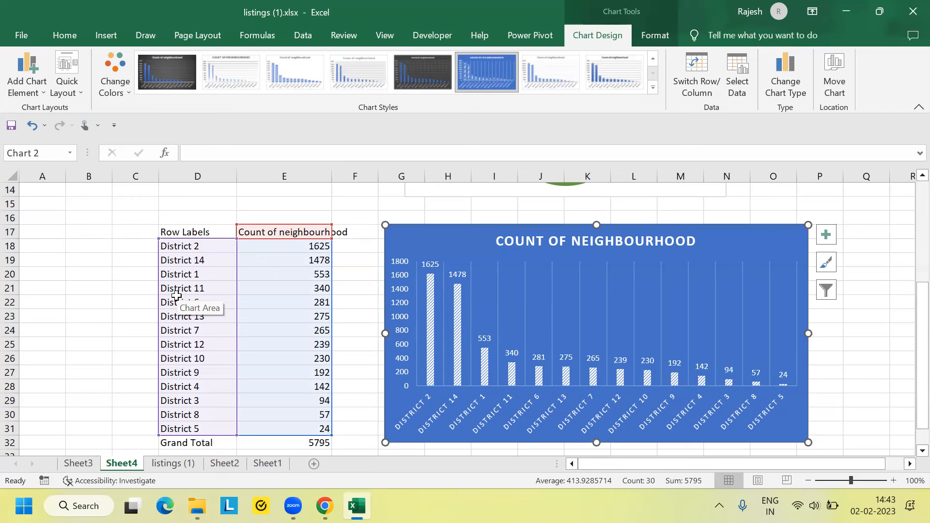
click(652, 88)
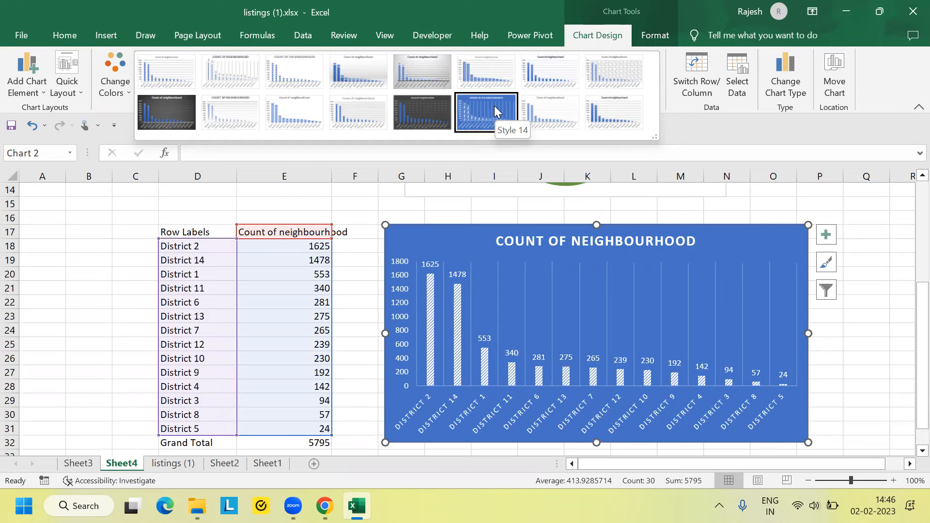
Step: Apply Style 14 to the Count of neighbourhood column chart on Sheet4
click(494, 111)
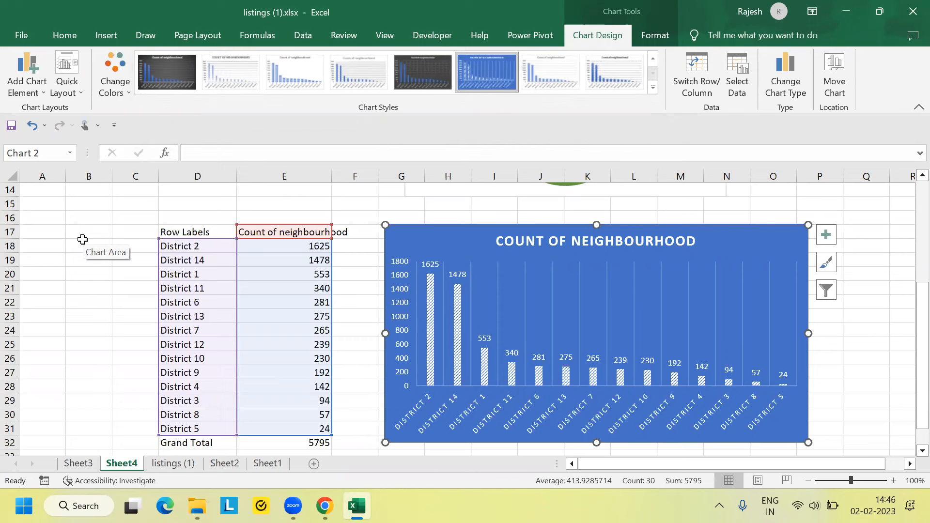
Step: Add room_type to the columns of the Sheet3 PivotTable and move the field list clear of the Shared room figures
click(86, 466)
drag(911, 326, 907, 265)
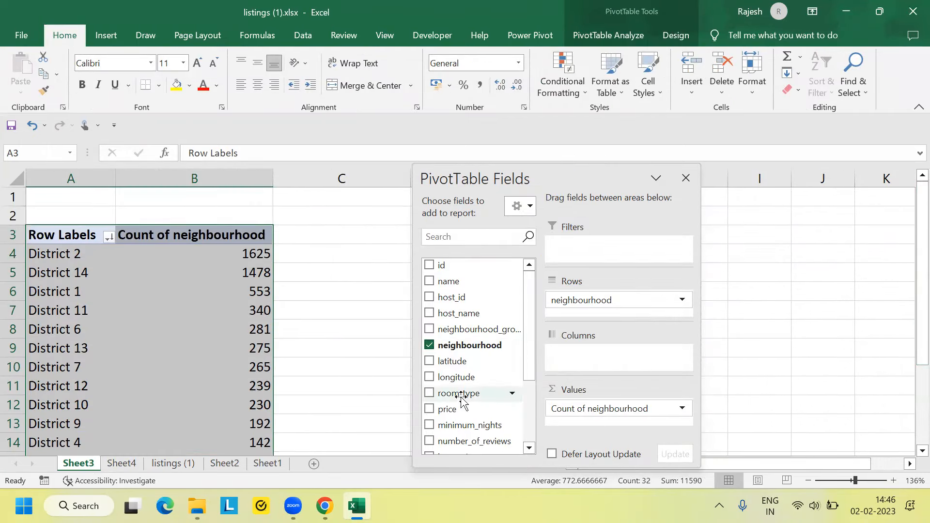
drag(462, 397, 615, 357)
drag(556, 174, 576, 176)
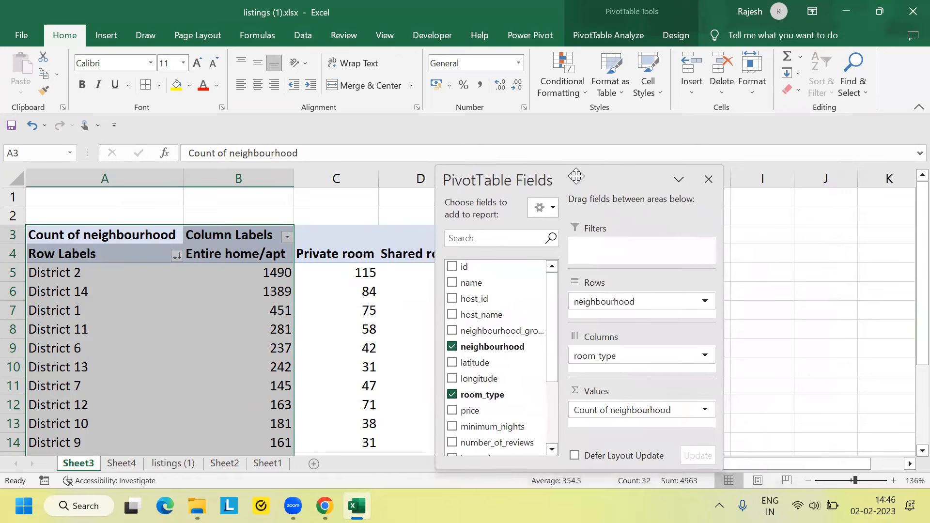
click(313, 213)
click(386, 269)
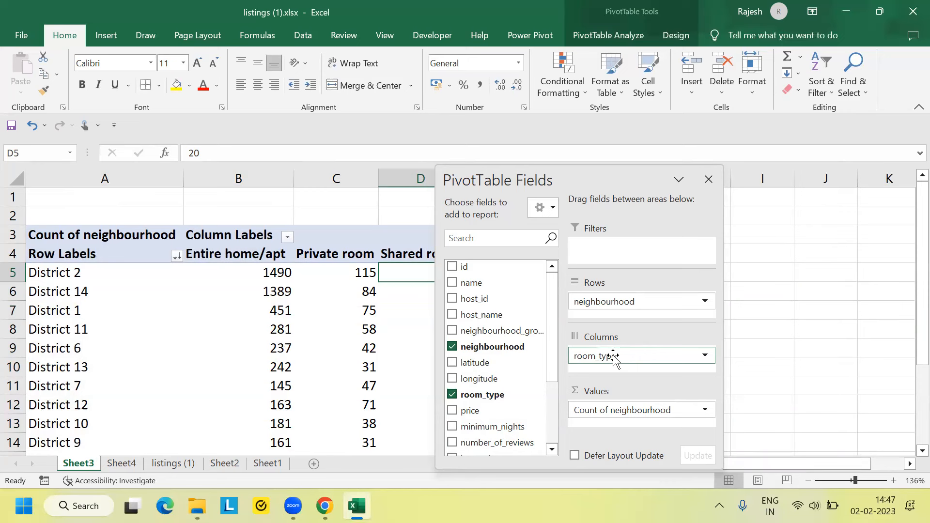
drag(571, 181, 623, 191)
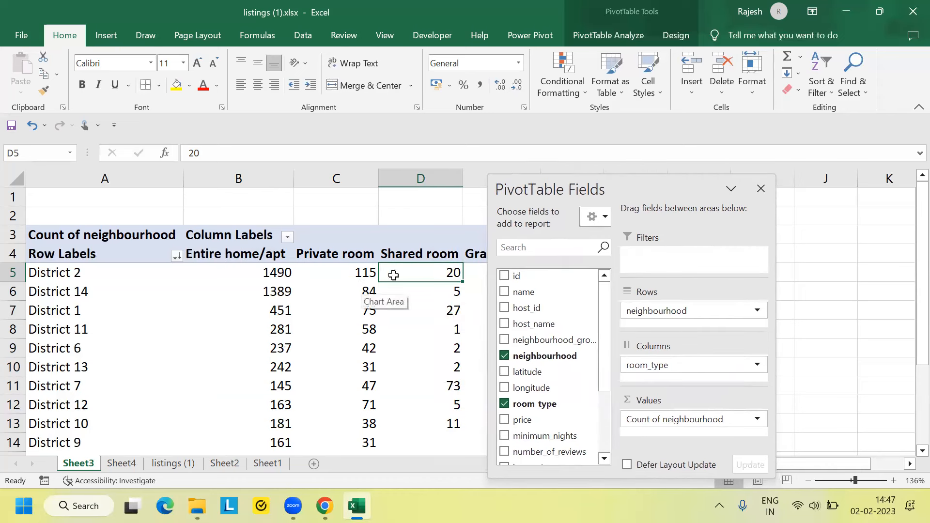
Step: Copy the neighbourhood by room-type counts with headers and totals, and paste them as values at D35 on Sheet4
drag(73, 254, 469, 423)
key(ctrl+c)
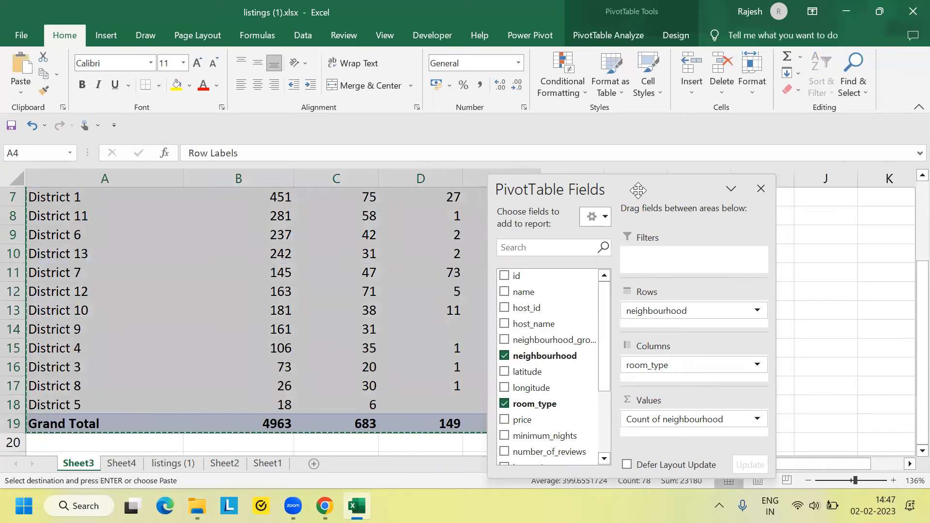
click(121, 463)
click(20, 92)
click(37, 189)
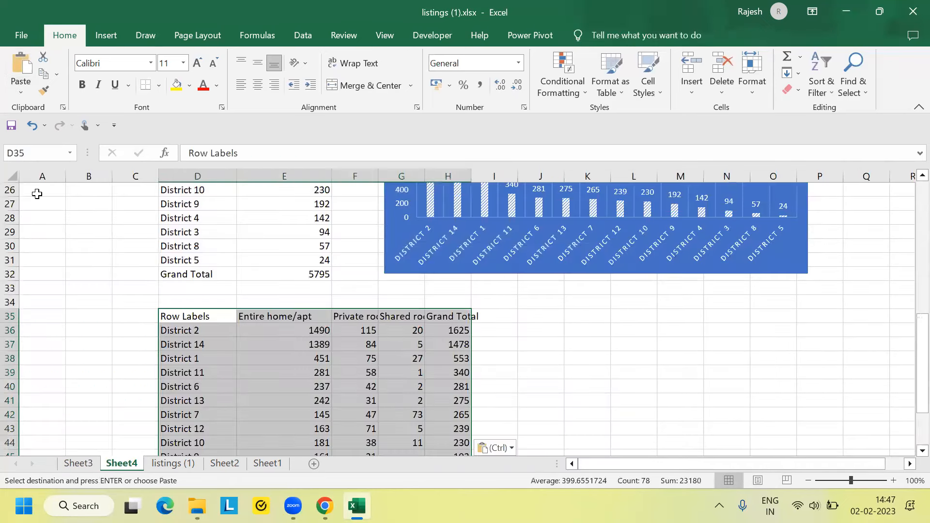
Step: Insert a stacked column chart of D35:G49 without the totals, using the dark chart style and centred data labels
key(alt+F1)
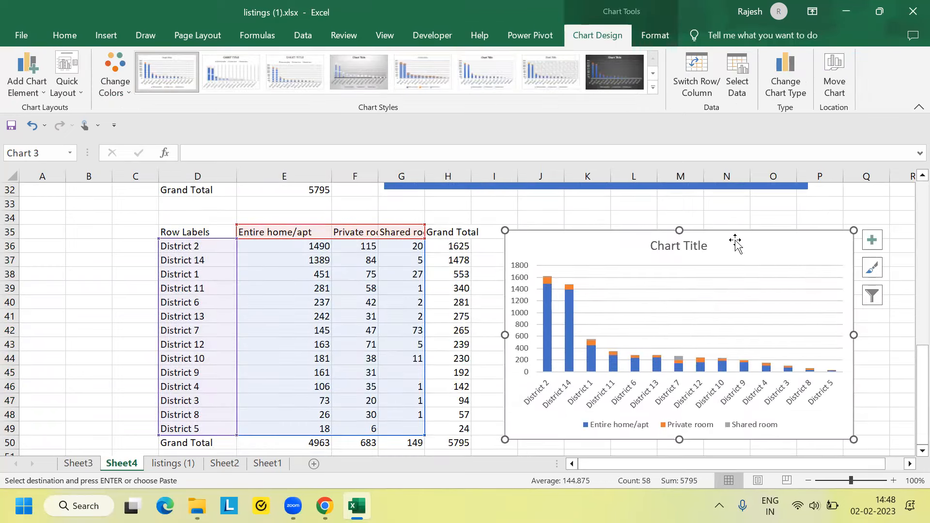
click(614, 71)
click(27, 73)
mouse_move(51, 163)
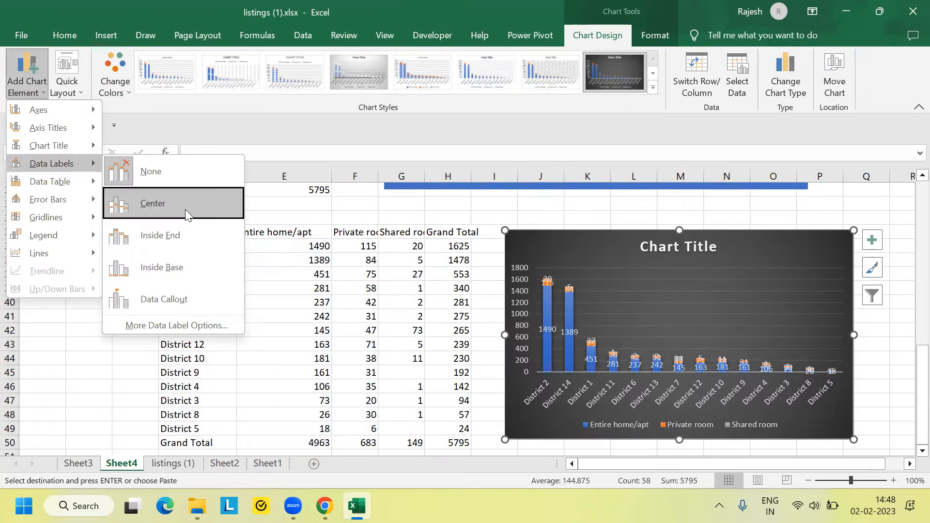
click(185, 209)
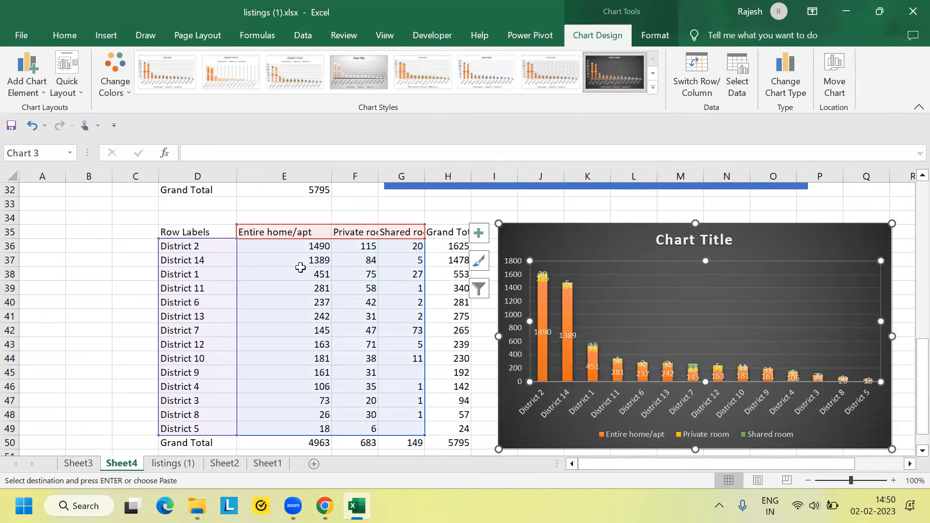
Step: Clear the room_type, neighbourhood and count fields from the PivotTable on Sheet3
click(87, 464)
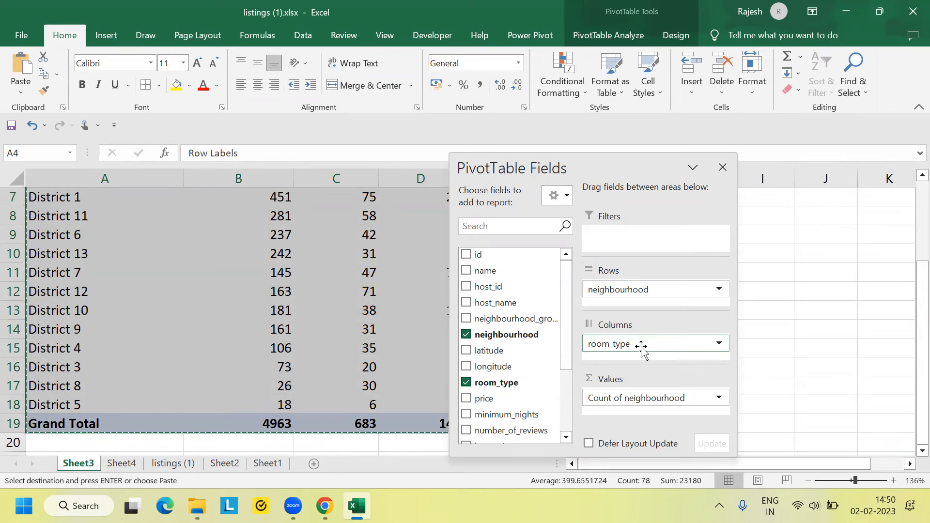
drag(909, 336, 907, 245)
drag(604, 167, 682, 161)
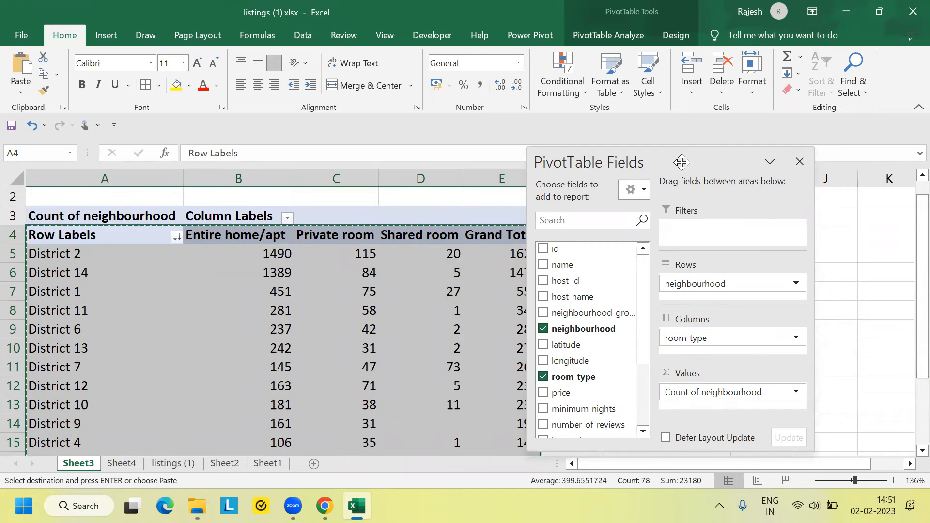
click(122, 464)
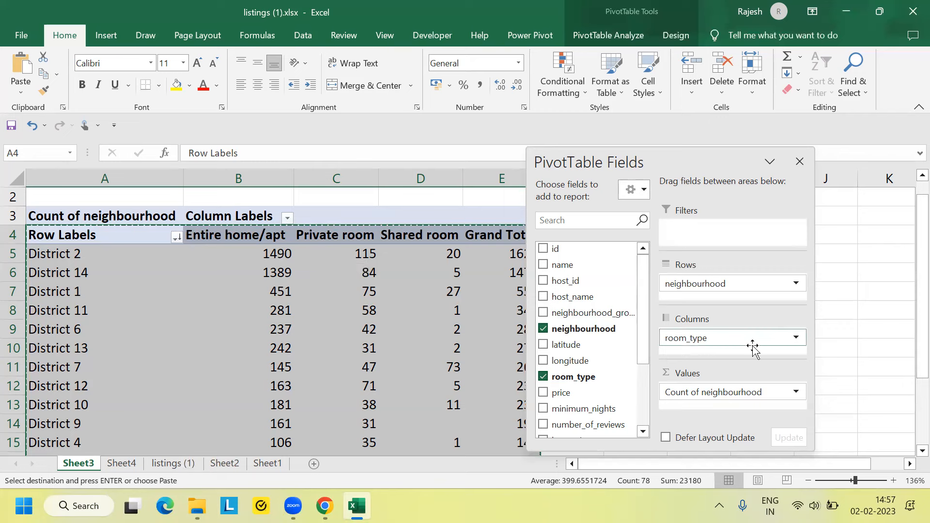
drag(735, 334, 601, 334)
drag(764, 284, 598, 387)
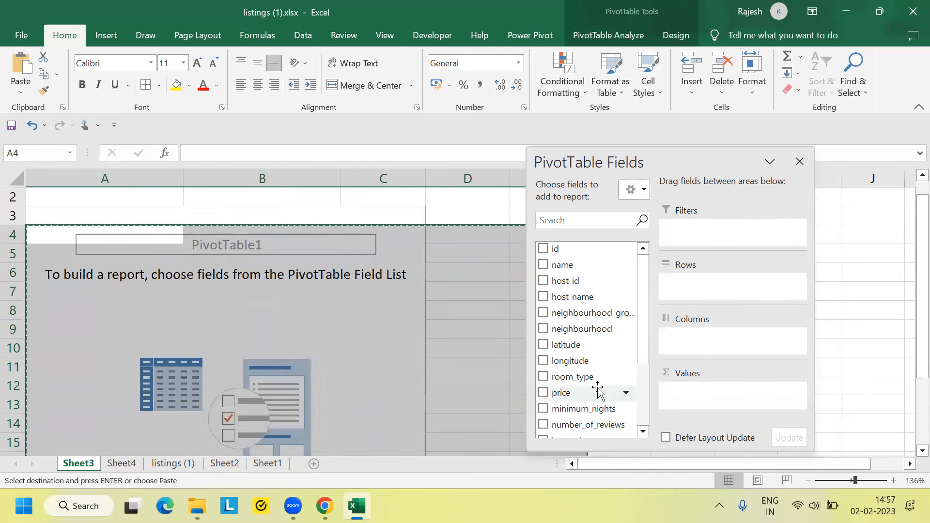
click(494, 219)
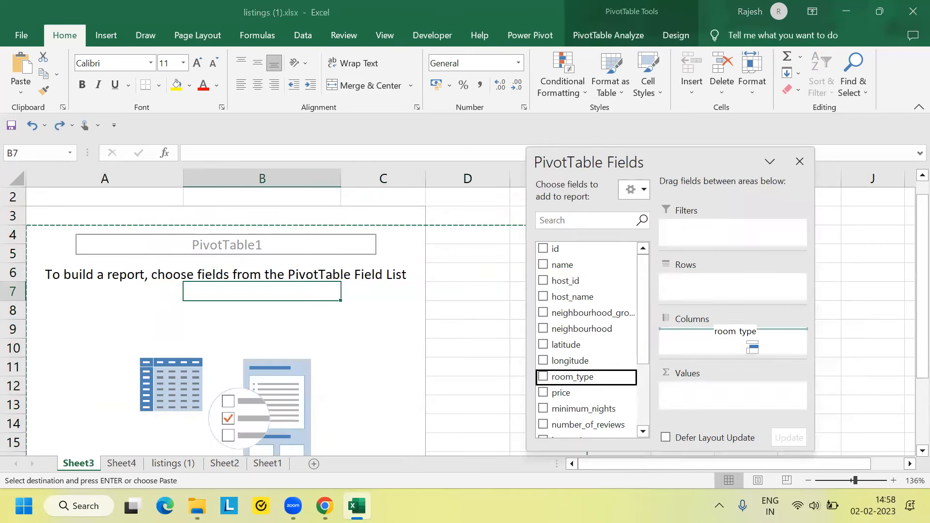
Step: Place room_type in the PivotTable rows and price in the values, summarised by Average
drag(741, 337, 706, 287)
drag(561, 392, 717, 398)
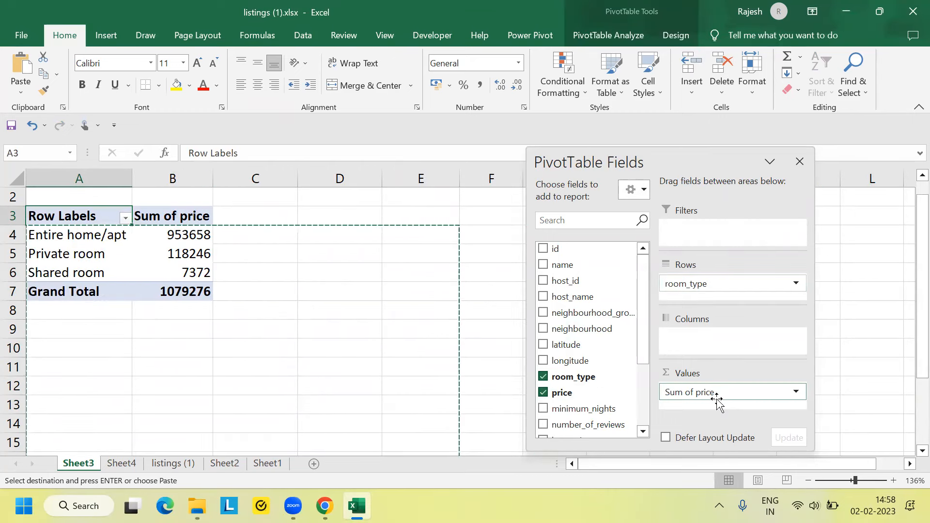
click(795, 393)
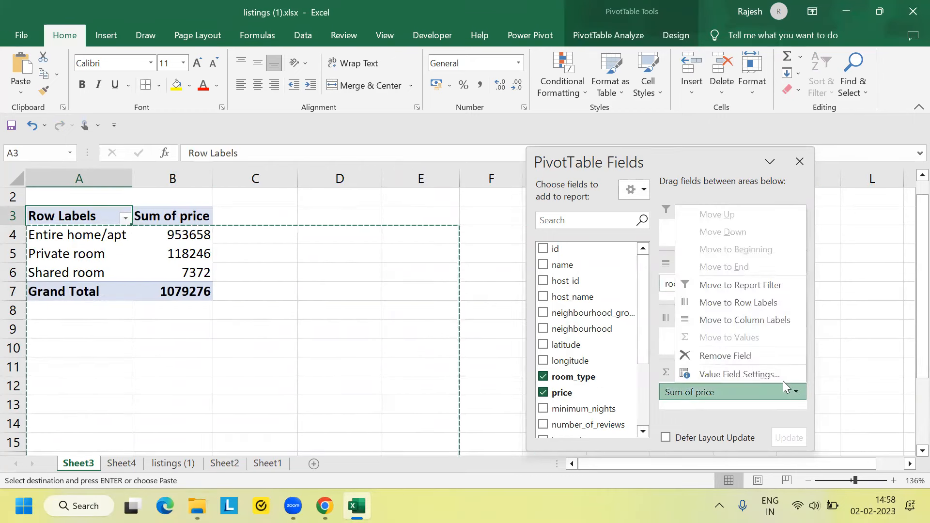
click(784, 378)
click(624, 264)
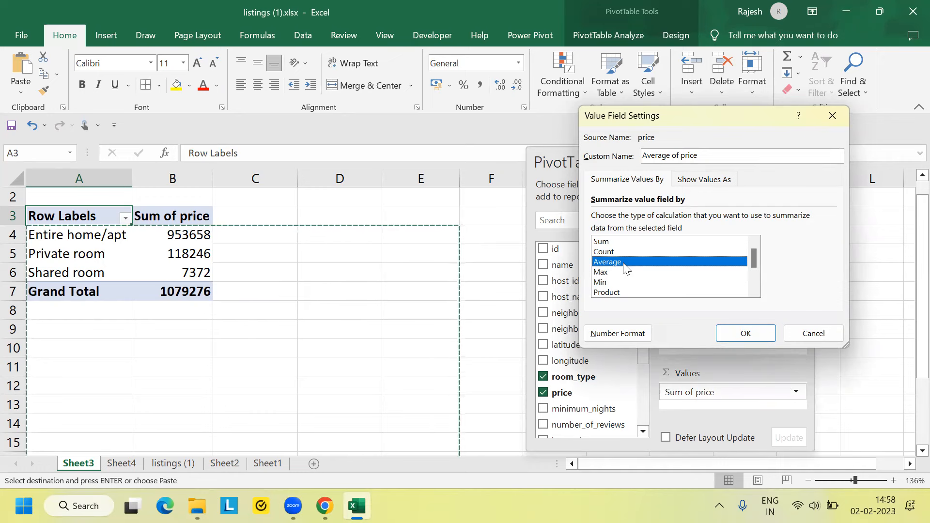
click(748, 334)
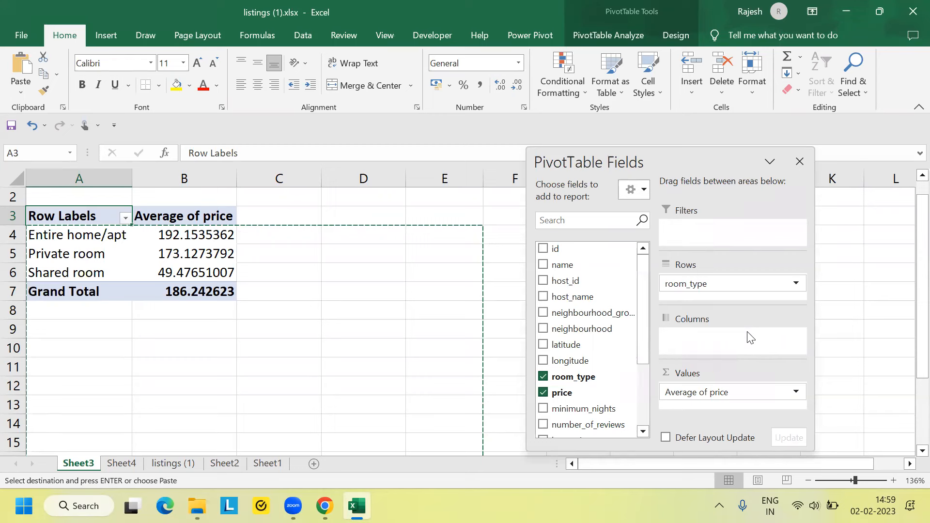
Step: Review the summary calculation in the price field's value settings without changing it
click(796, 392)
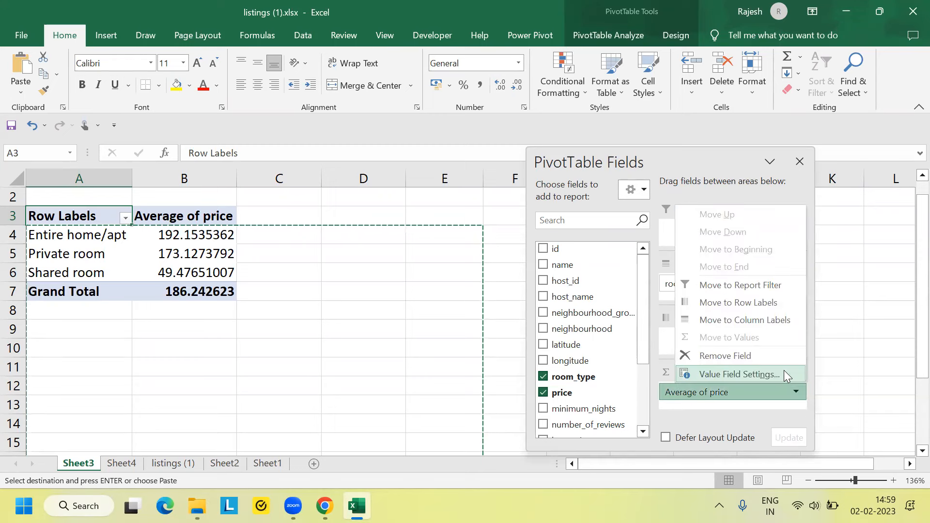
click(783, 372)
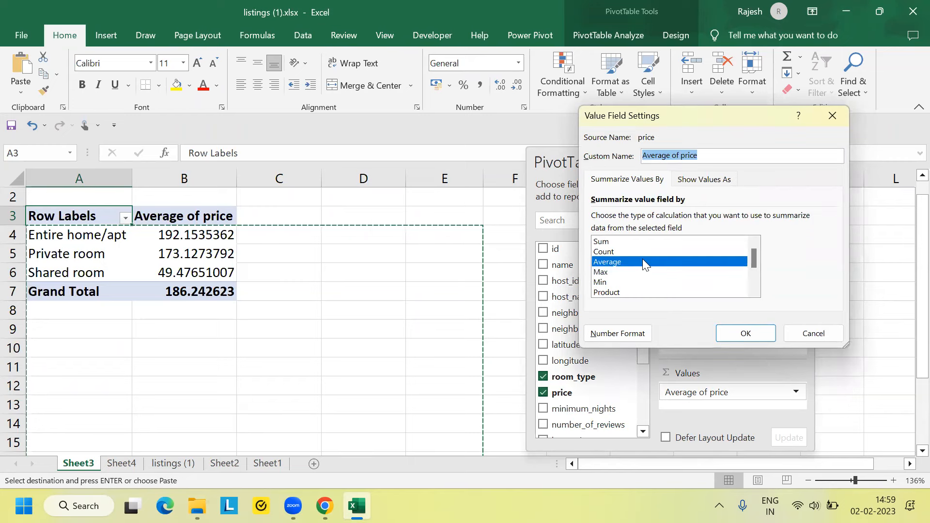
key(Escape)
Step: Copy the room-type average price table A3:B7 from Sheet3 and paste it on Sheet4
click(219, 296)
drag(65, 217, 195, 298)
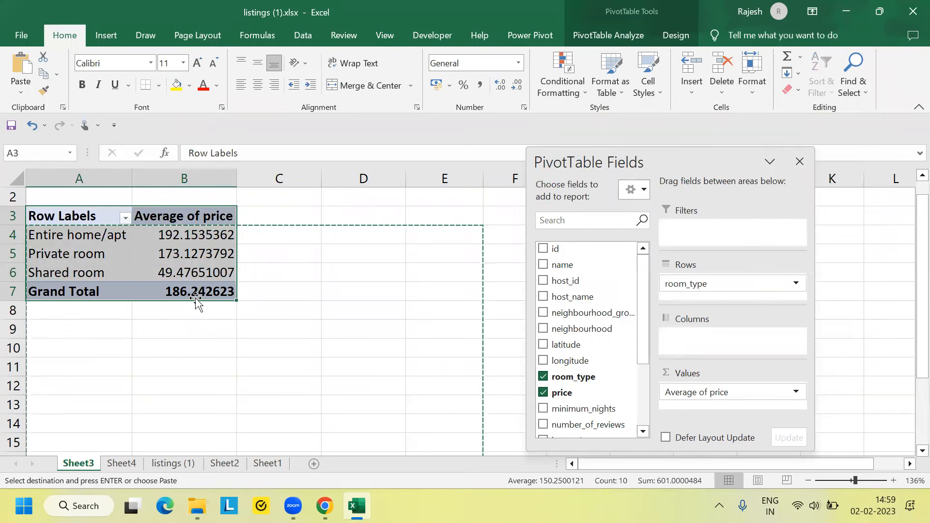
key(ctrl+Page_Down)
click(20, 68)
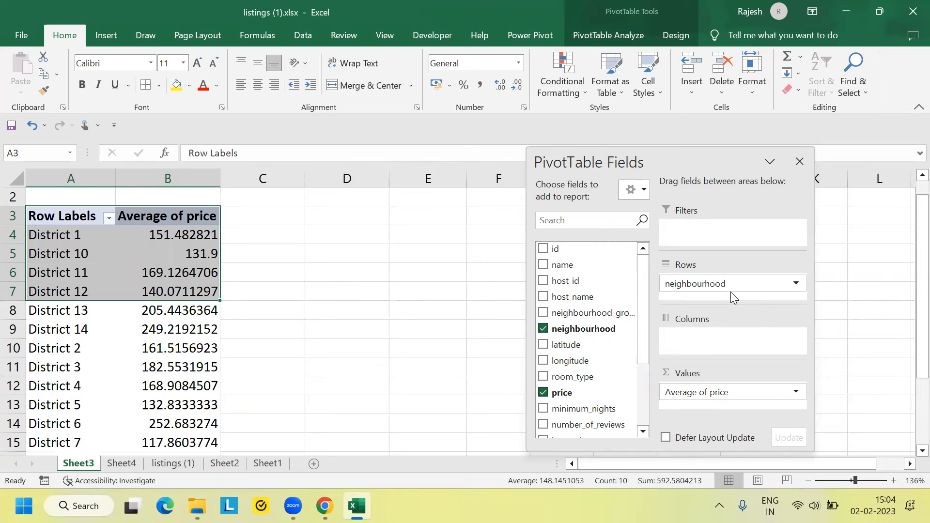
Step: Sort the PivotTable's neighbourhoods in descending order by Average of price
click(112, 218)
click(177, 237)
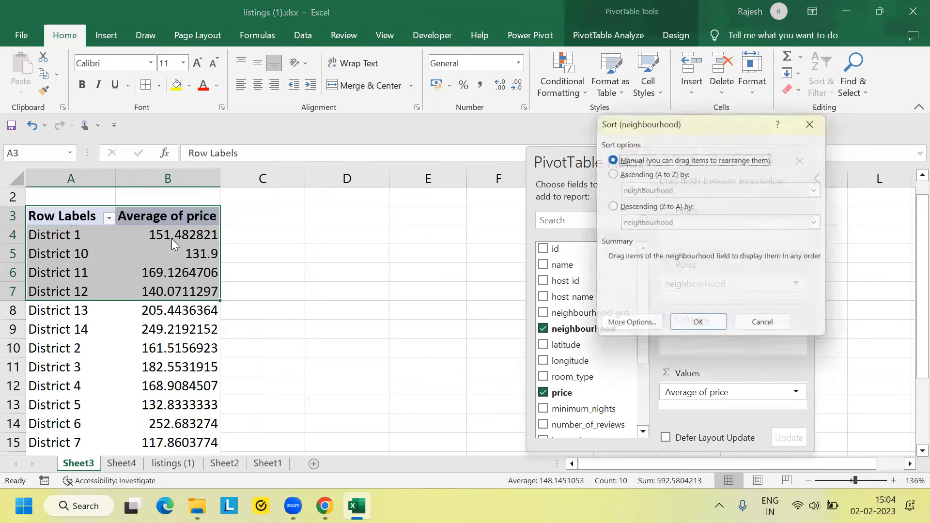
click(653, 207)
click(785, 224)
click(783, 247)
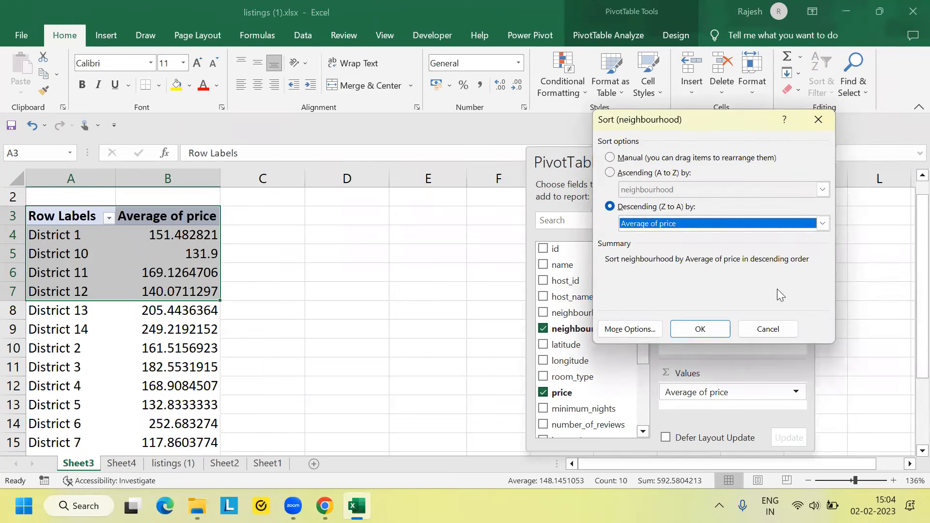
click(703, 332)
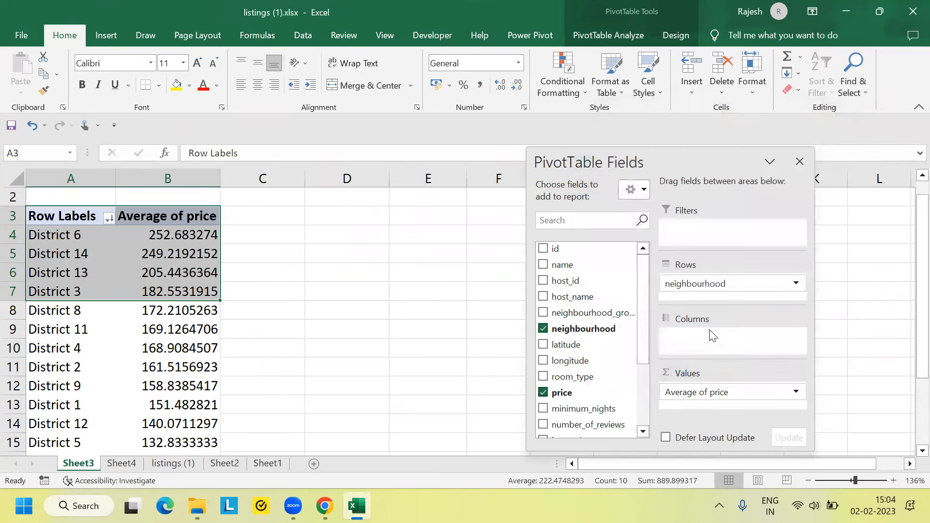
Step: Add room_type to the columns of the neighbourhood average price PivotTable
click(176, 329)
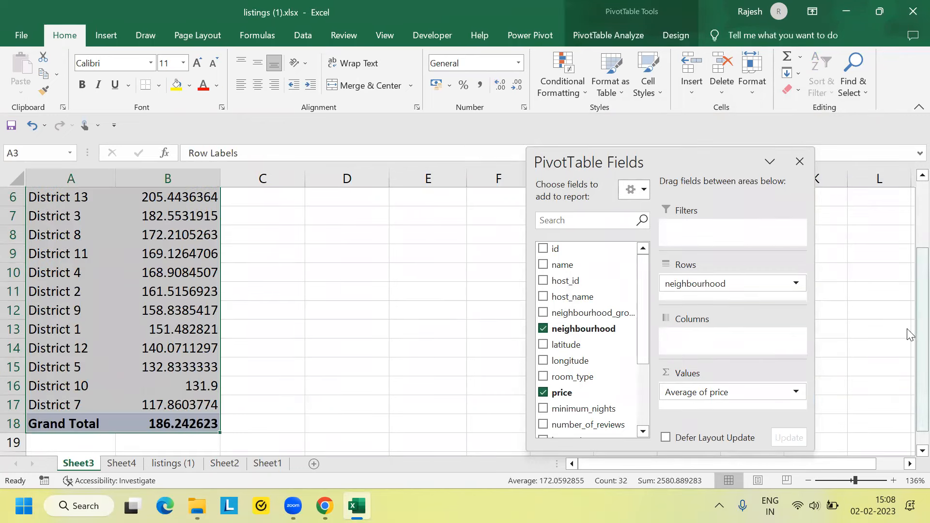
drag(922, 334, 921, 269)
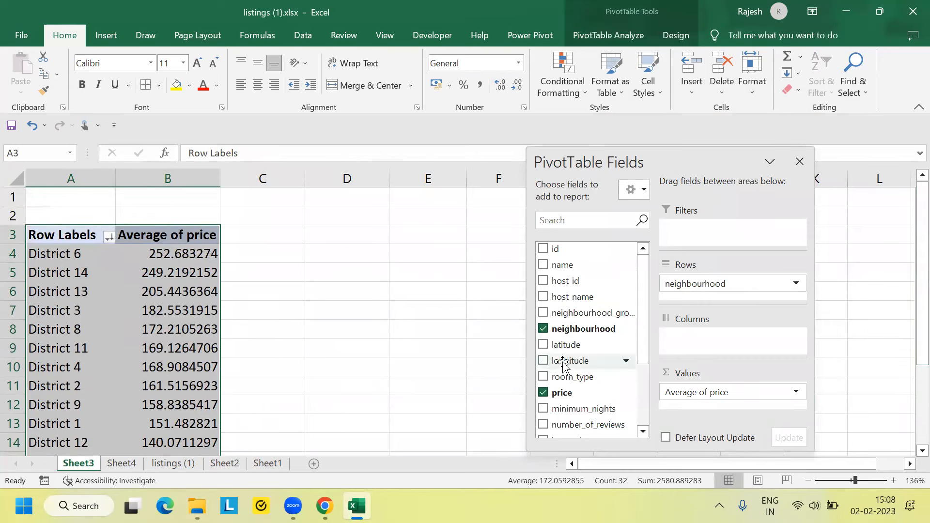
drag(577, 377, 718, 349)
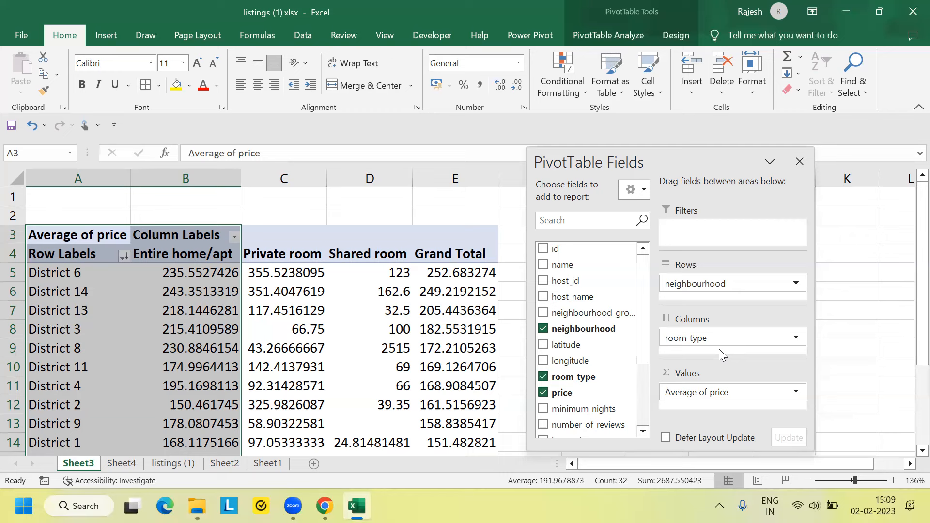
Step: Copy the average prices by neighbourhood and room type, A4:E19, and paste them as values at D85 on Sheet4
click(285, 386)
drag(50, 257, 384, 333)
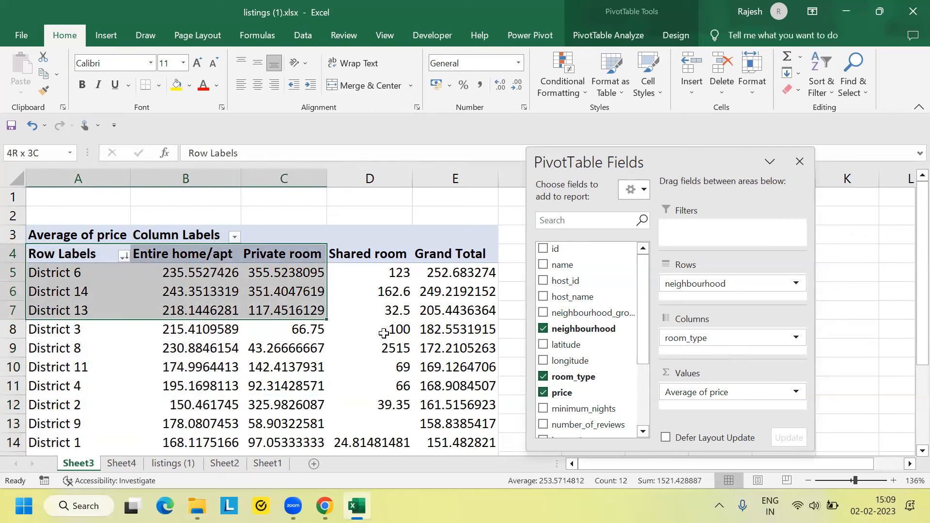
drag(384, 333, 455, 426)
key(ctrl+c)
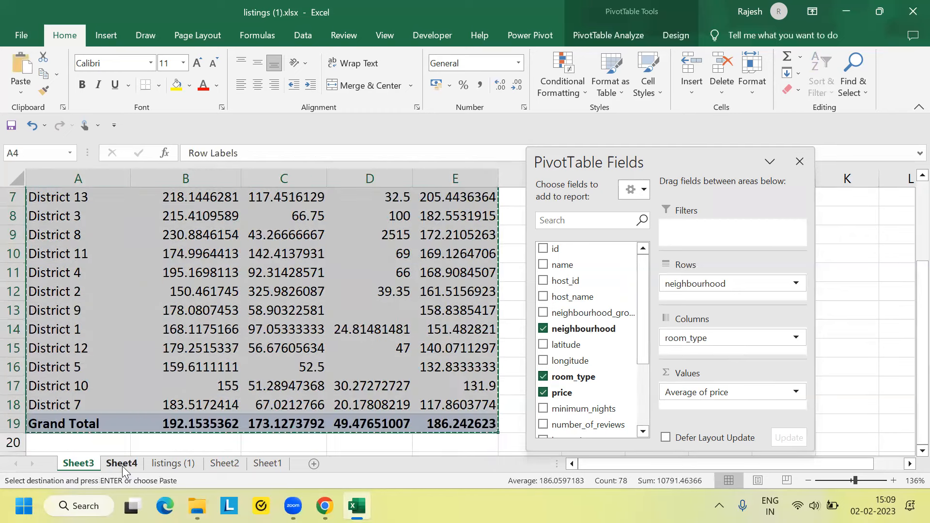
click(121, 464)
click(922, 450)
click(197, 372)
click(20, 90)
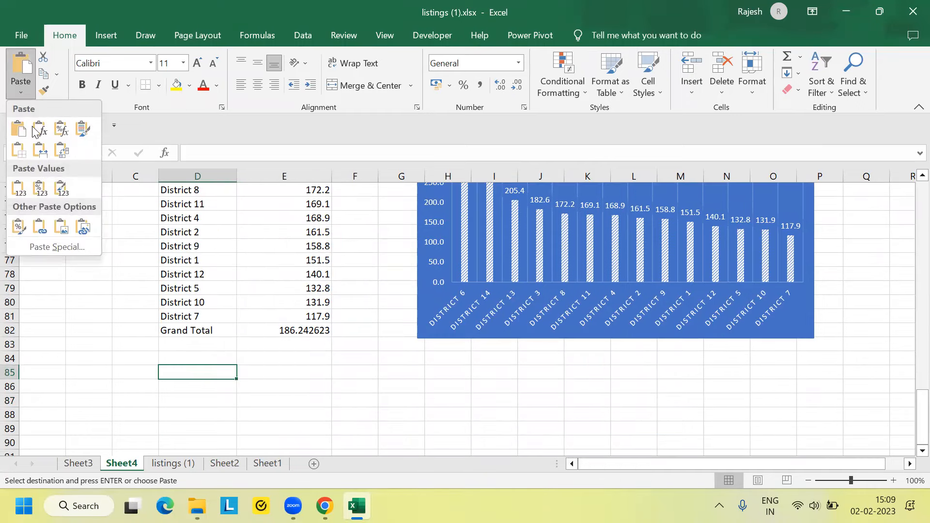
click(40, 189)
click(583, 400)
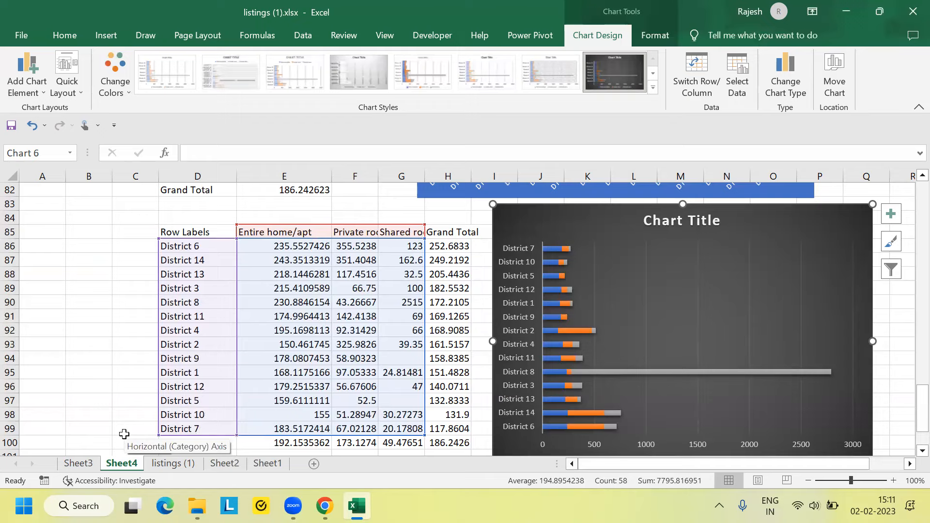
Step: Select the Entire home/apt average prices in B5:B18 on Sheet3 and check the average of the selection
click(78, 463)
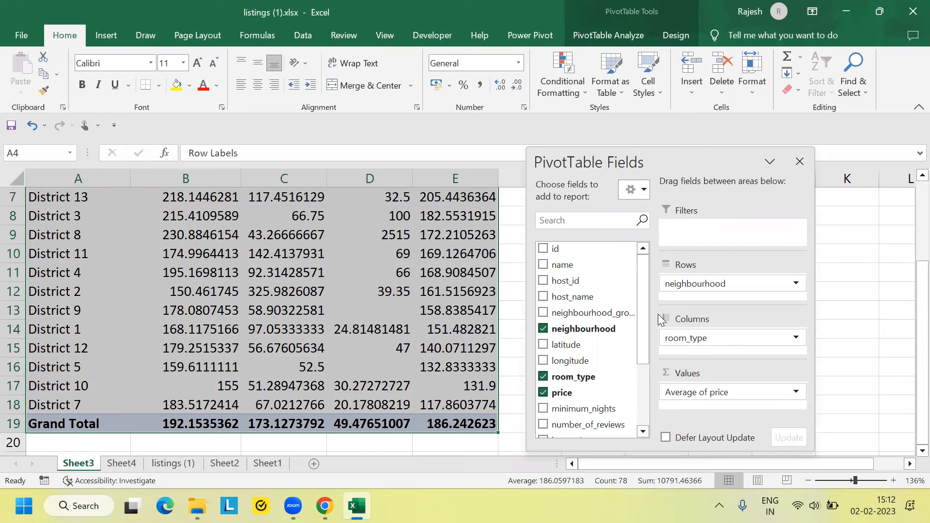
click(369, 310)
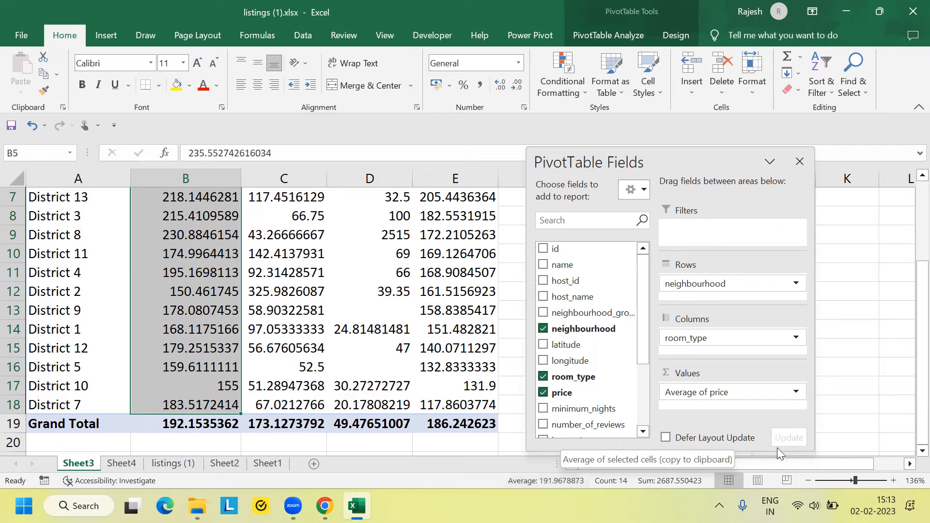
Step: Check the average of District 6's room type prices in B5:D5 and compare it with the row's Grand Total
drag(909, 220, 909, 220)
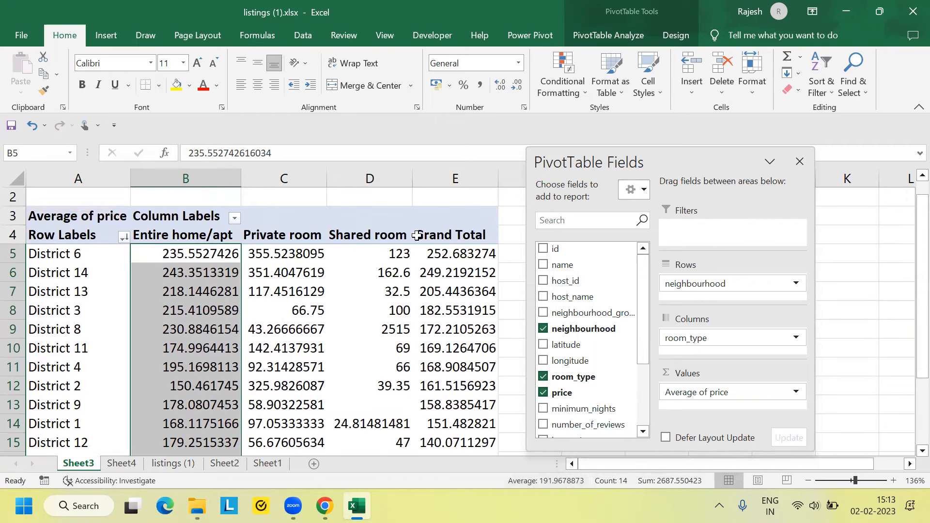
click(396, 273)
drag(206, 253, 396, 254)
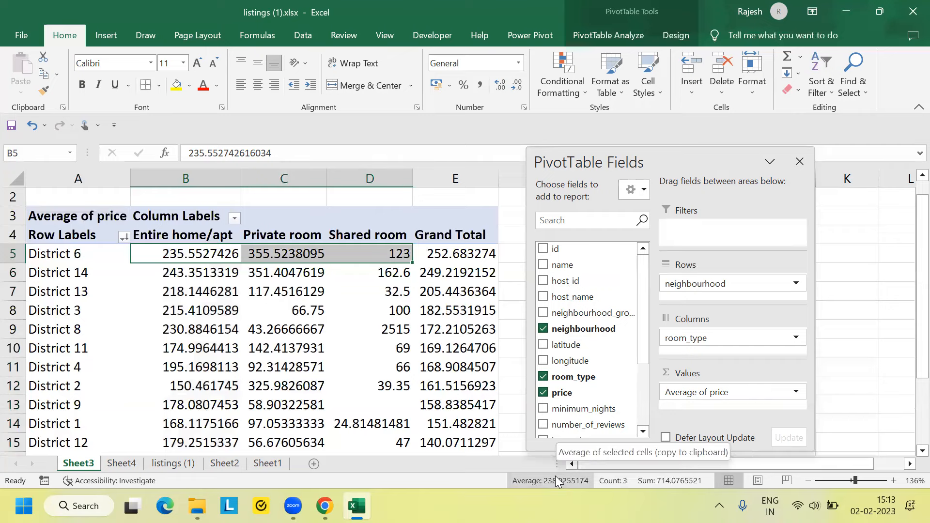
mouse_move(909, 264)
mouse_down()
mouse_move(908, 316)
mouse_move(907, 277)
mouse_up()
click(475, 235)
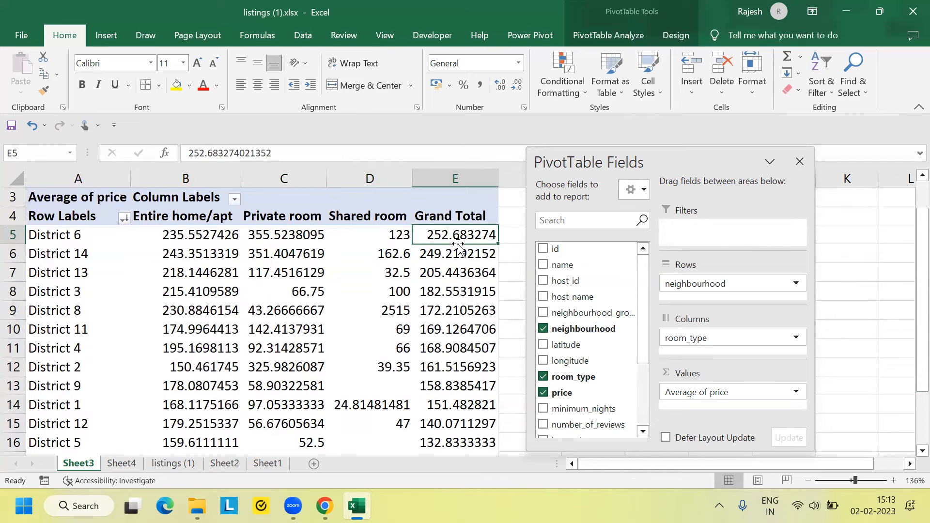
Step: List the average number of reviews analyses by room type, by neighborhood and by both in D105:D107 on Sheet4
click(121, 463)
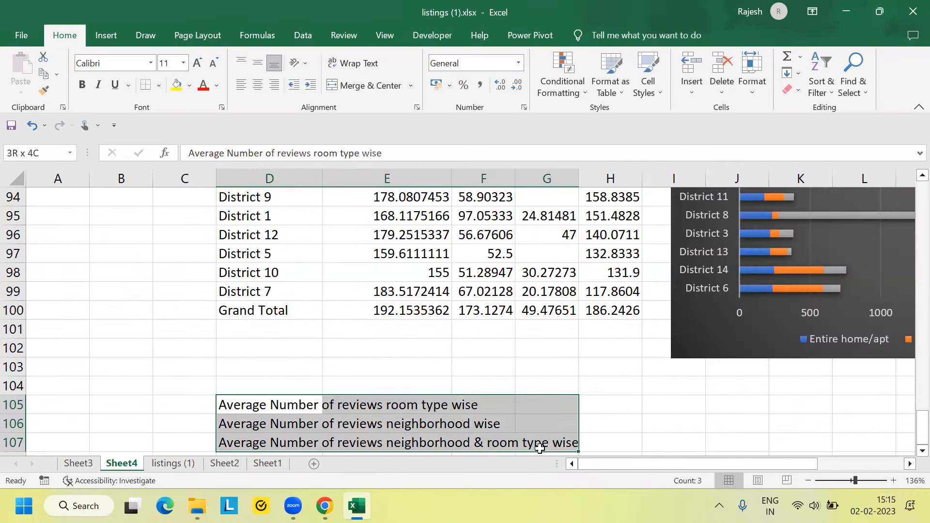
drag(539, 448, 538, 447)
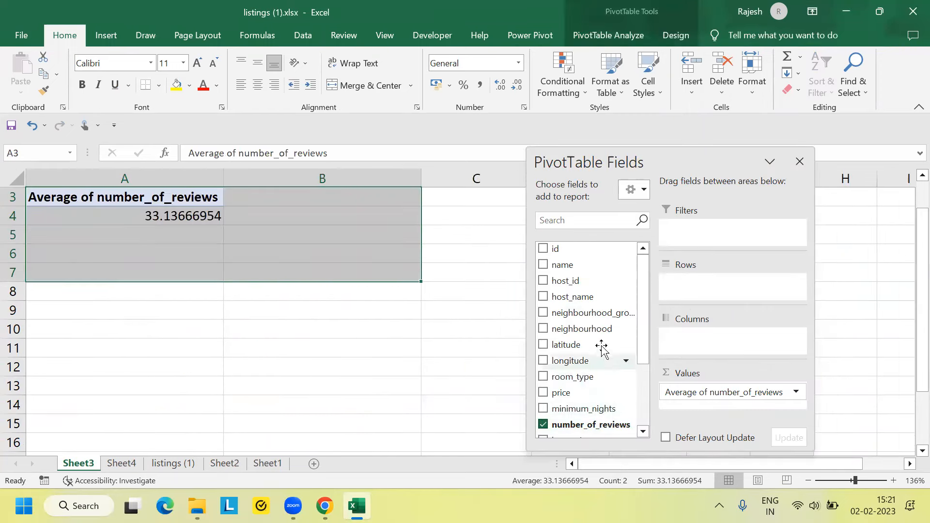
Step: Break down the Average of number_of_reviews by neighbourhood in the Sheet3 PivotTable, sorted in descending order
click(584, 328)
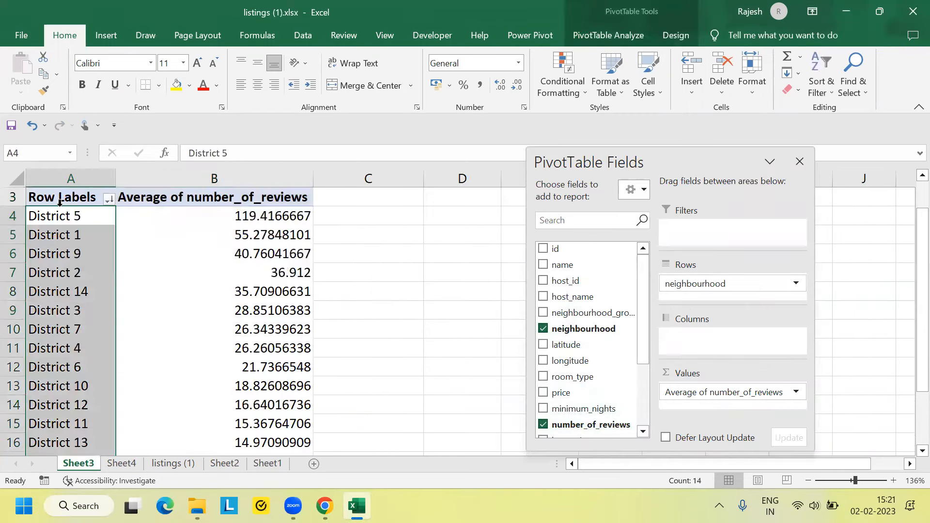
click(238, 237)
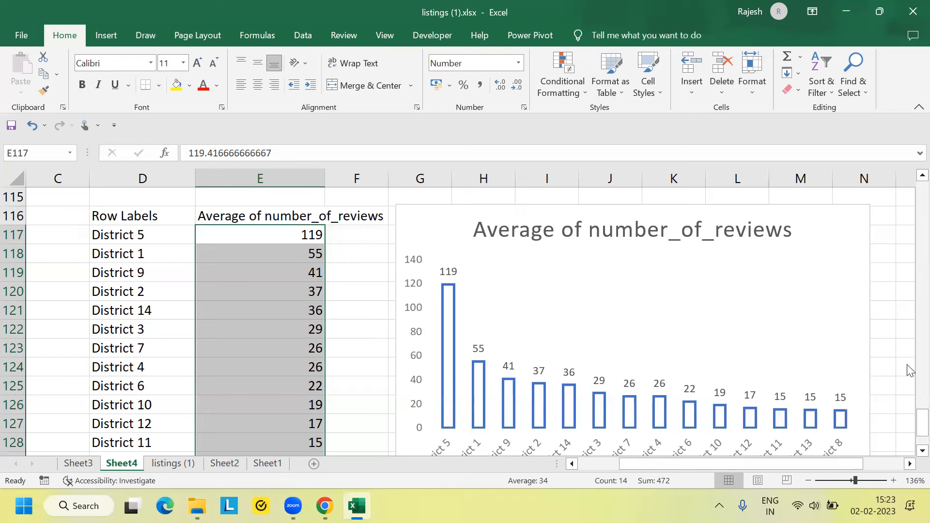
Step: Restyle the average number of reviews by neighbourhood chart on Sheet4 with a solid green background and white hatched columns
click(794, 290)
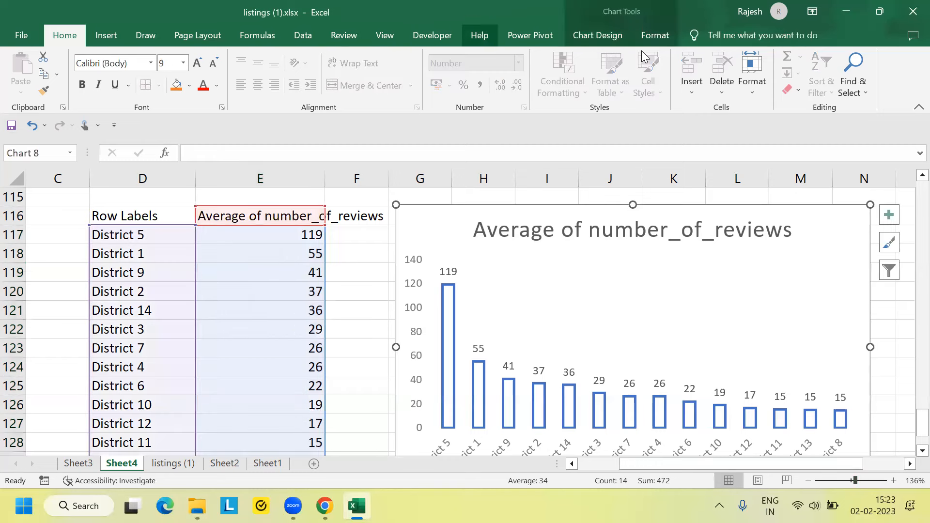
click(597, 36)
click(654, 94)
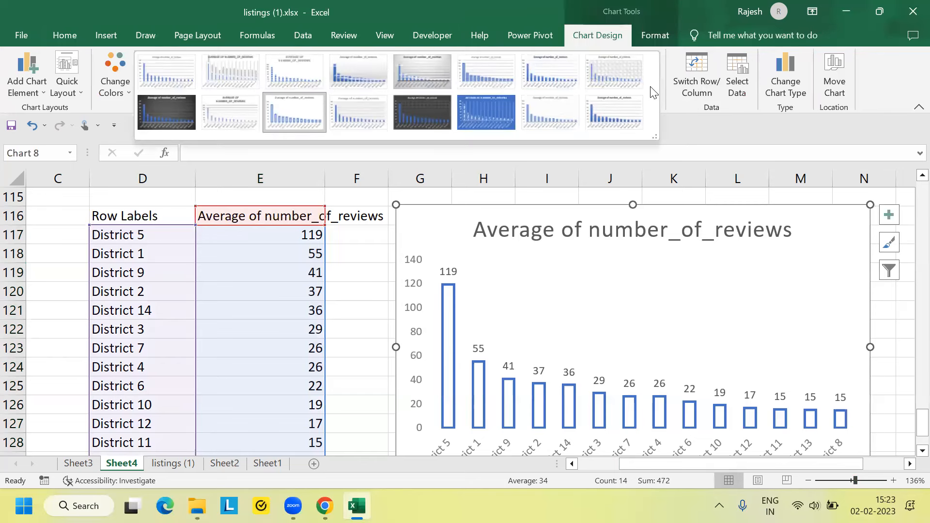
click(111, 71)
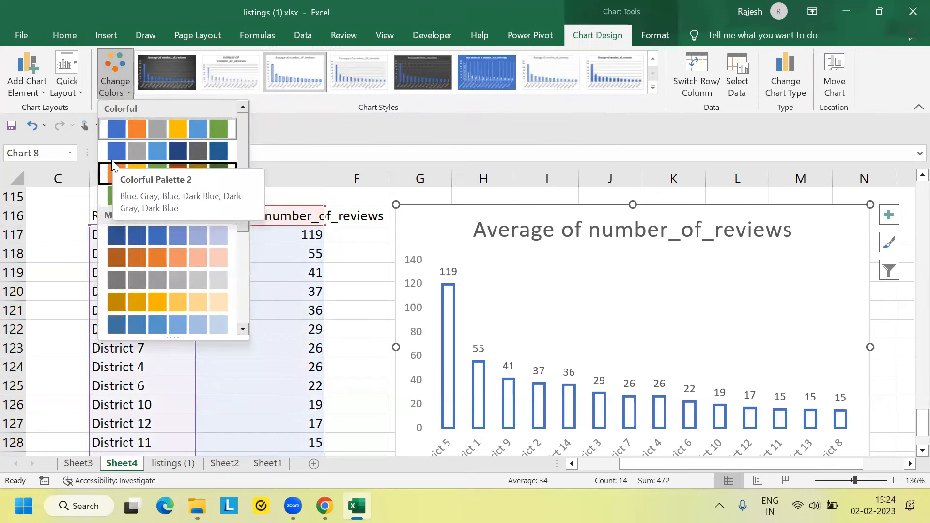
click(112, 167)
click(487, 72)
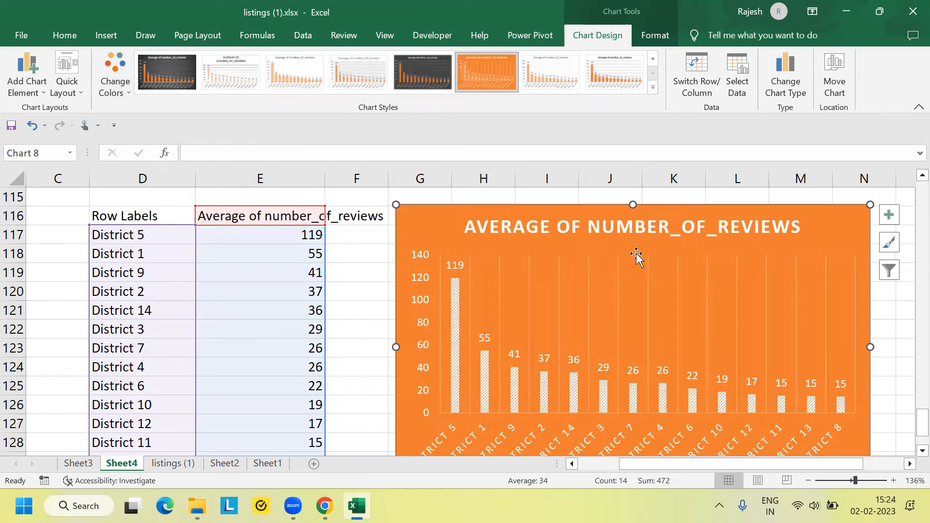
click(825, 348)
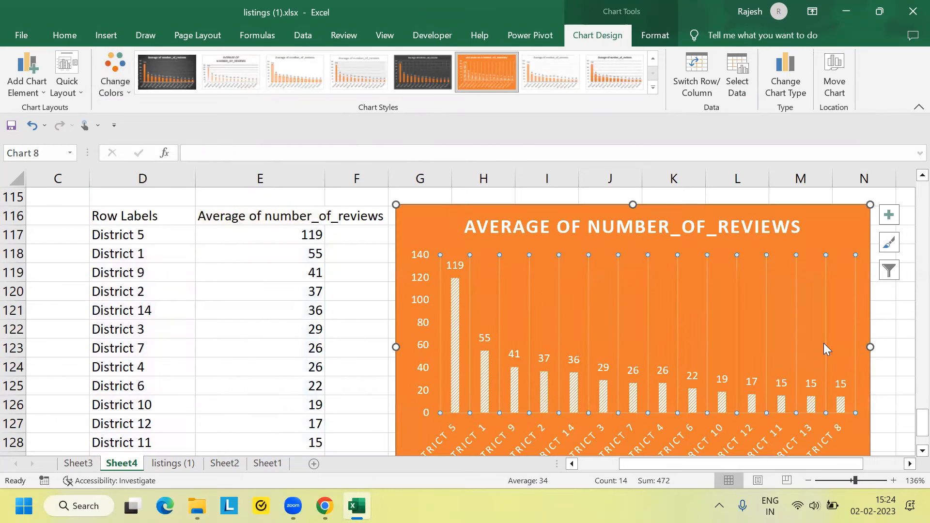
click(362, 294)
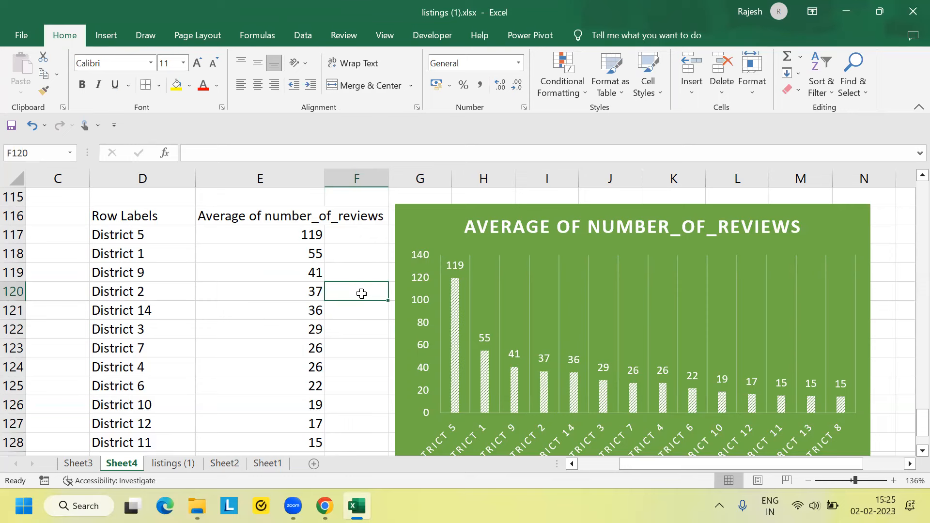
Step: On Sheet3, add minimum_nights to the rows of the empty PivotTable and shift the table to start at D3
key(ctrl+Page_Up)
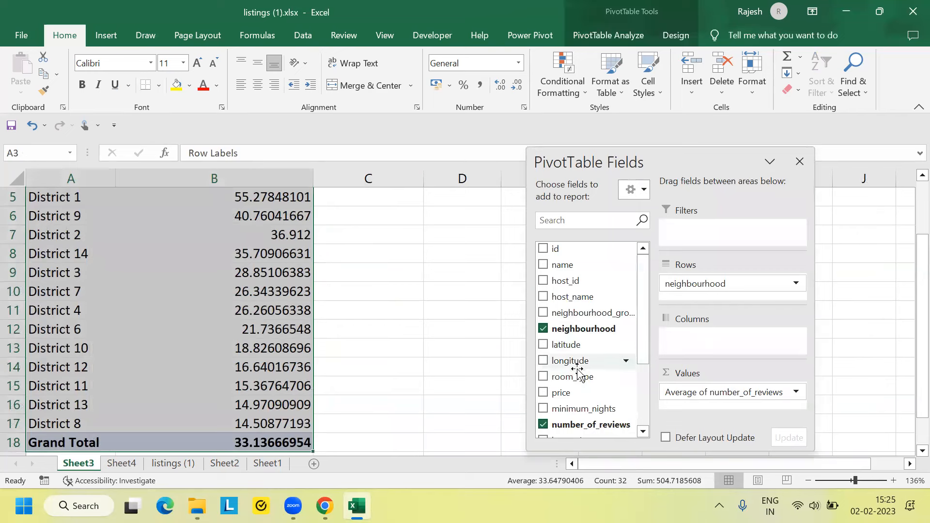
key(ctrl+Page_Down)
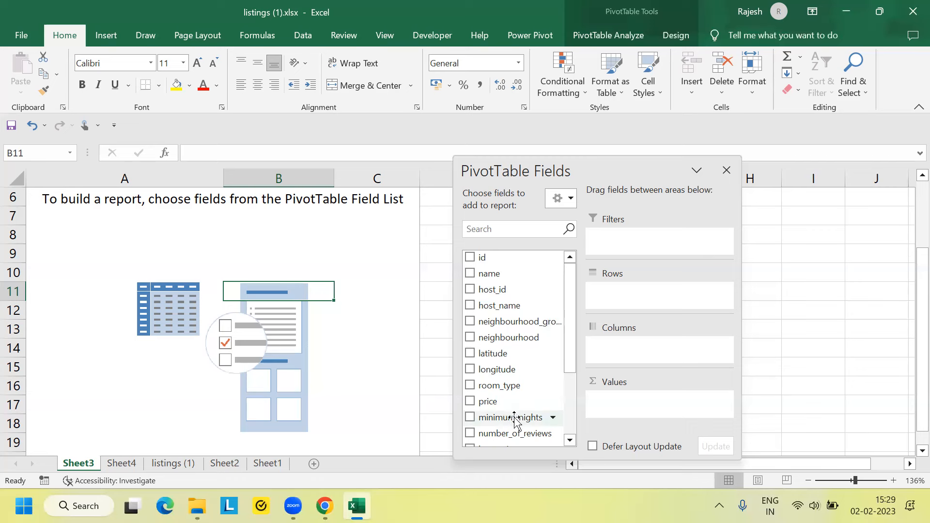
drag(514, 419, 655, 296)
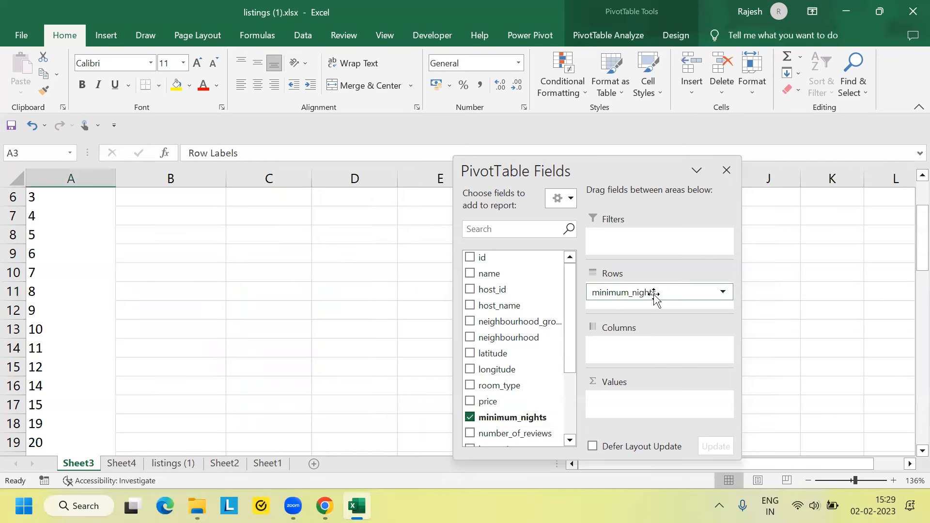
drag(922, 238, 909, 213)
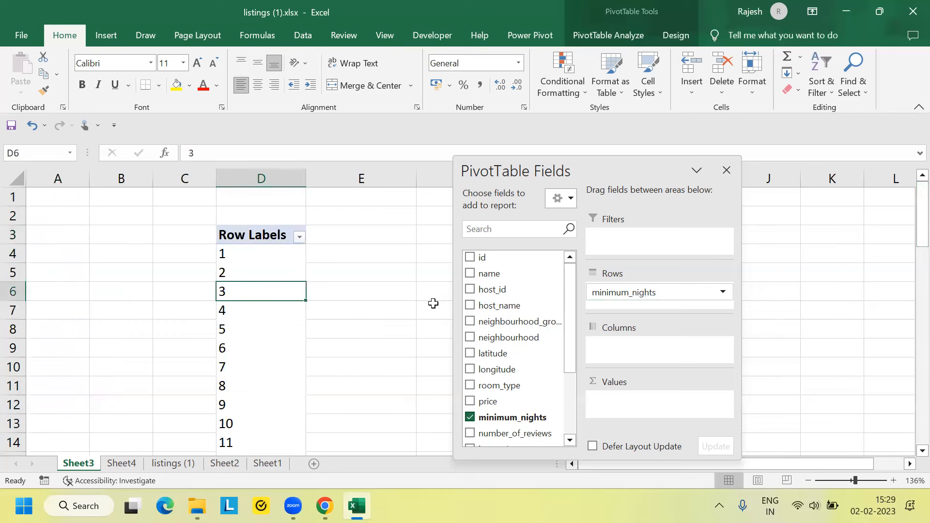
Step: Group the minimum_nights row labels from 1 to 1000 in intervals of 100
right_click(266, 240)
click(267, 260)
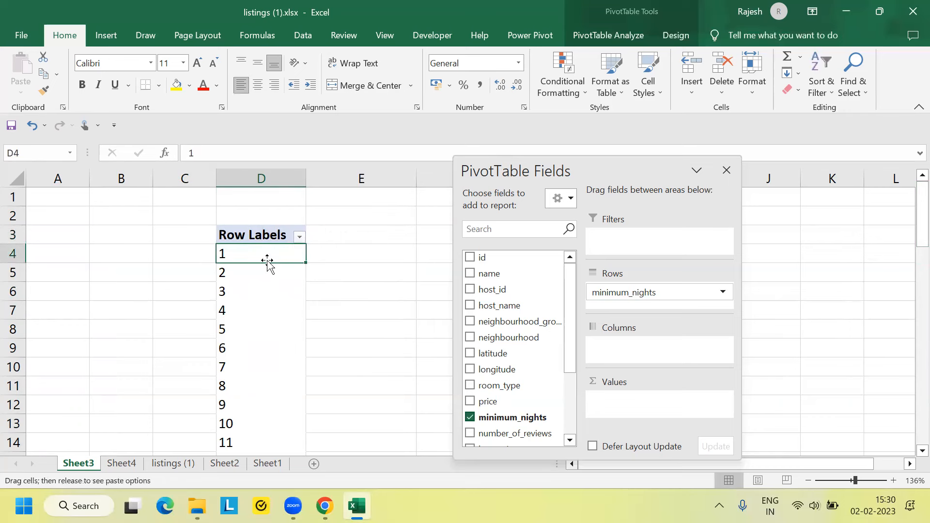
right_click(284, 253)
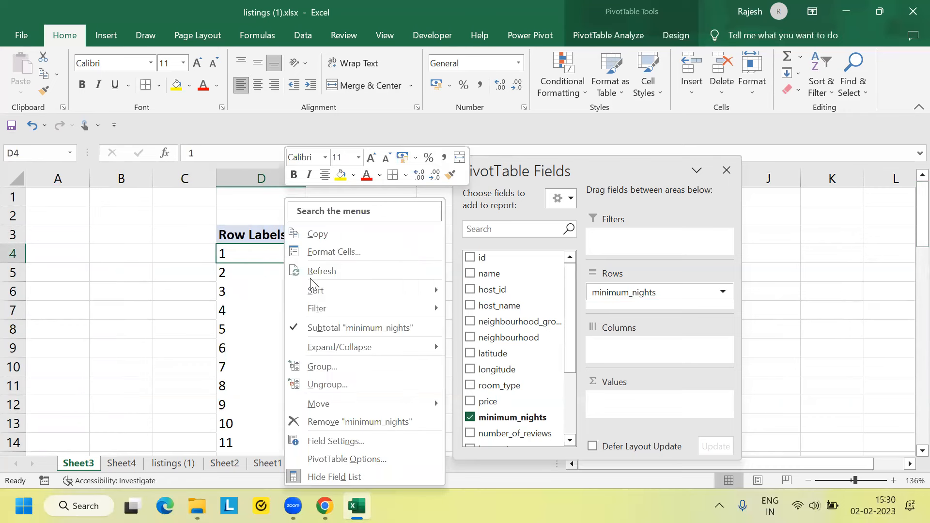
click(365, 366)
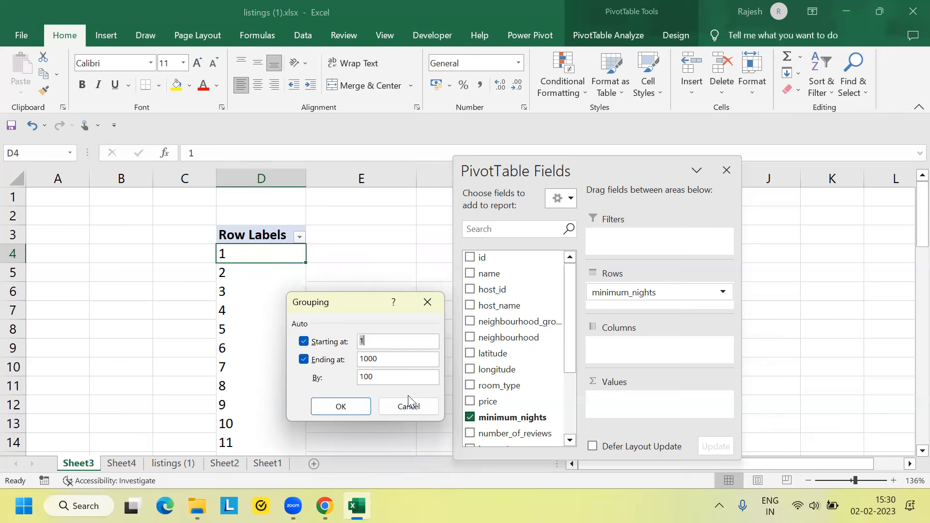
click(340, 406)
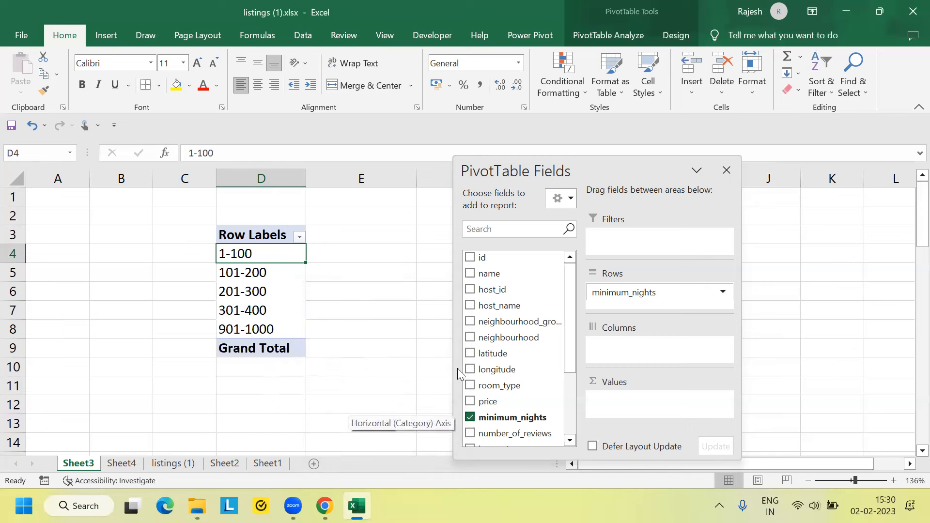
Step: Add Count of minimum_nights to the PivotTable's values and move the field list clear of the table
drag(514, 425, 652, 414)
drag(612, 174, 638, 179)
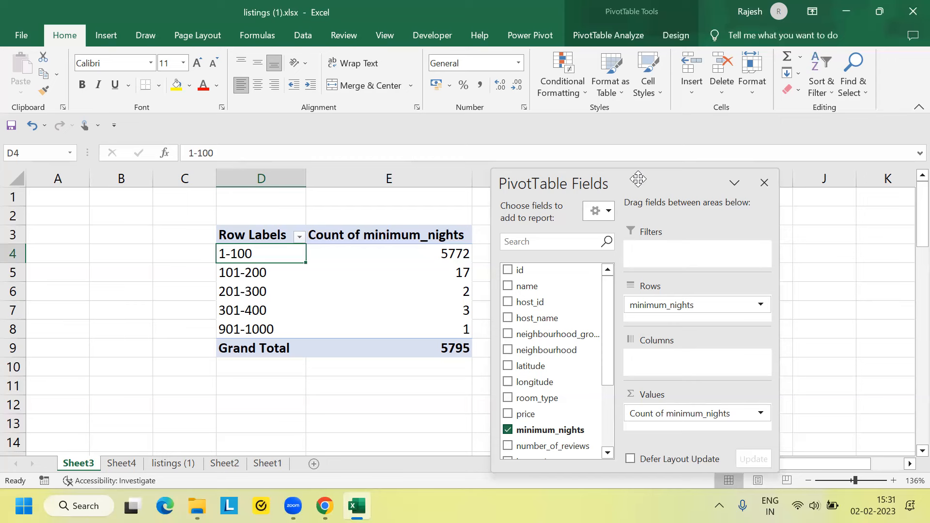
click(449, 254)
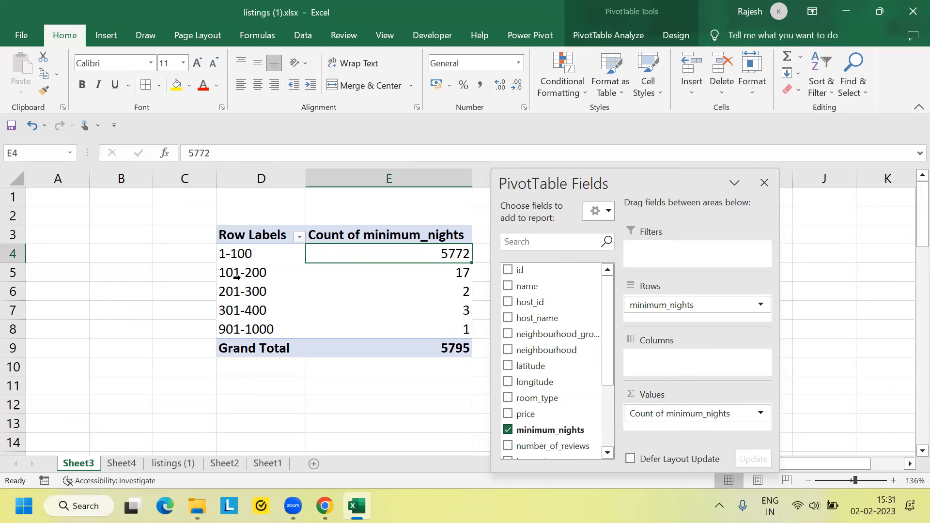
Step: Regroup the minimum_nights row labels from 1 to 100 in intervals of 10
right_click(275, 260)
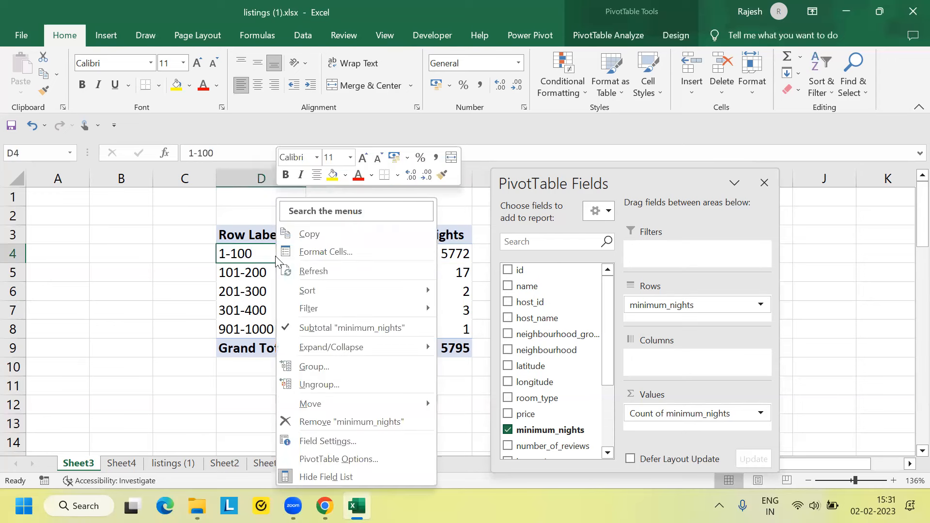
click(300, 368)
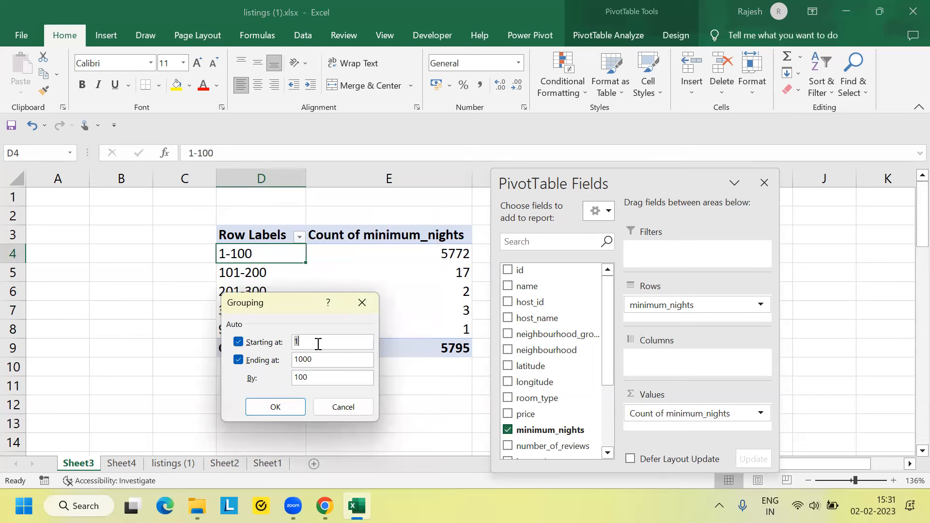
click(322, 359)
key(BackSpace)
key(BackSpace)
text(0)
click(321, 377)
key(BackSpace)
click(275, 406)
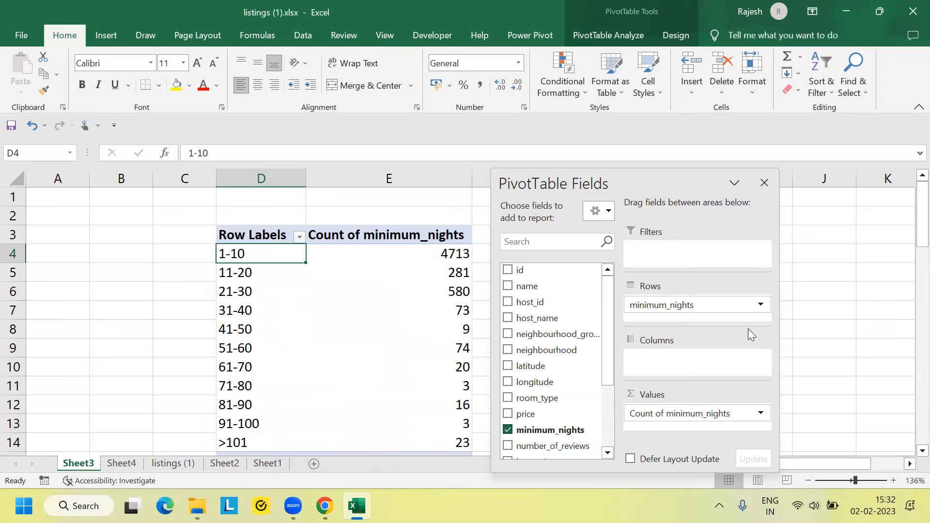
Step: Review the counts per interval and regroup the minimum_nights row labels from 1 to 70 in intervals of 5
drag(920, 240, 909, 252)
mouse_move(458, 426)
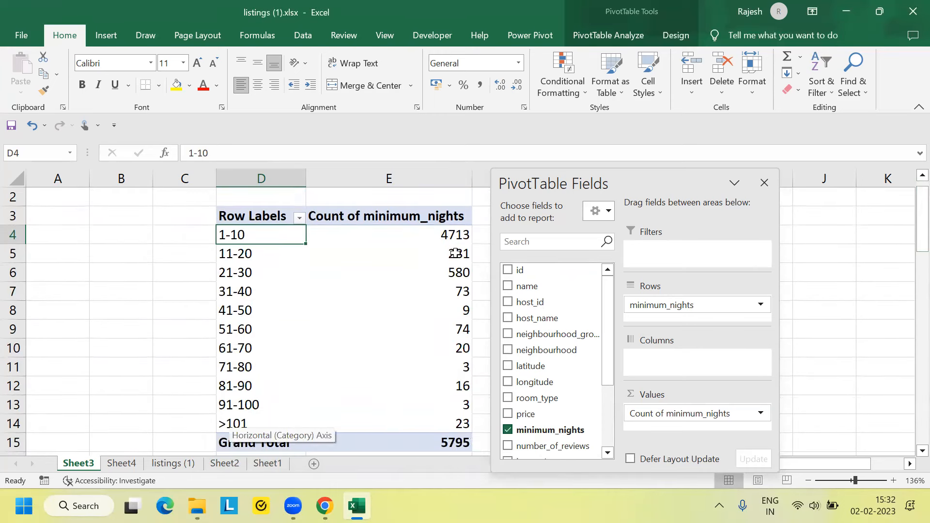
mouse_move(389, 232)
mouse_move(437, 226)
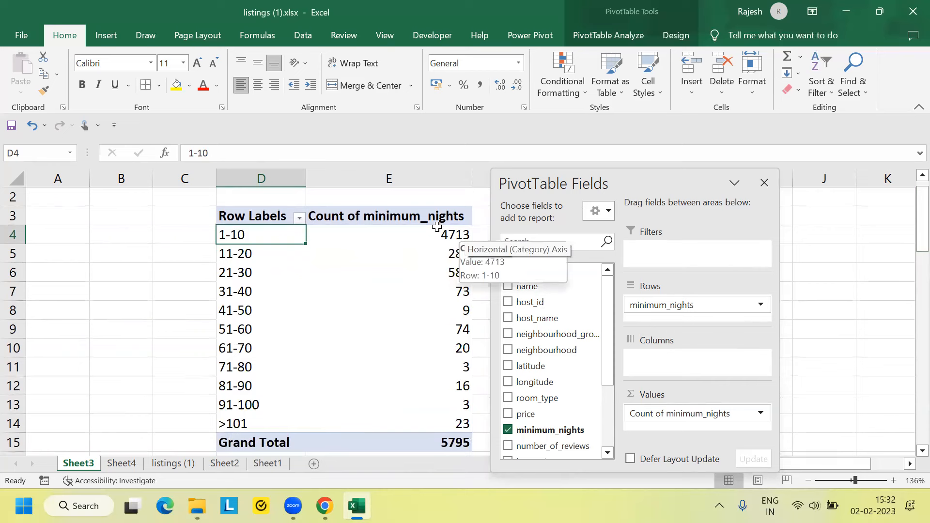
click(460, 352)
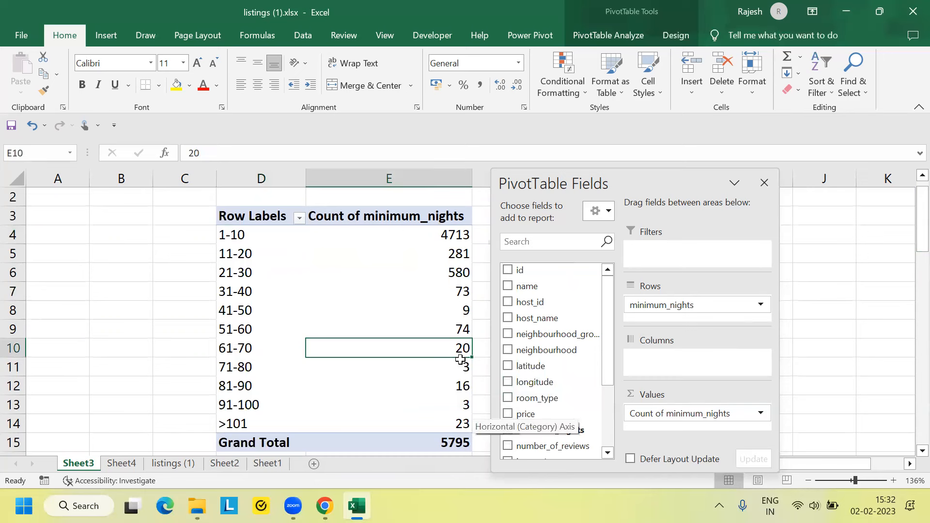
mouse_move(459, 408)
click(247, 333)
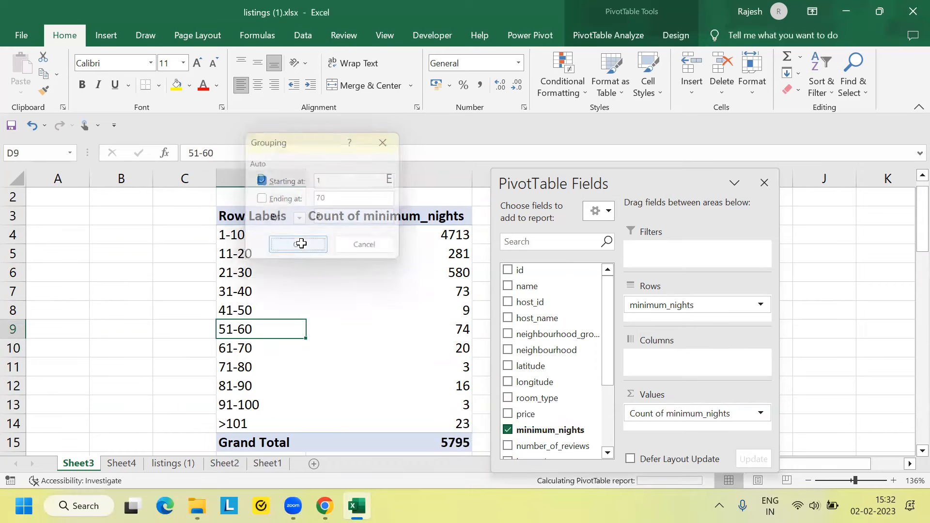
click(300, 243)
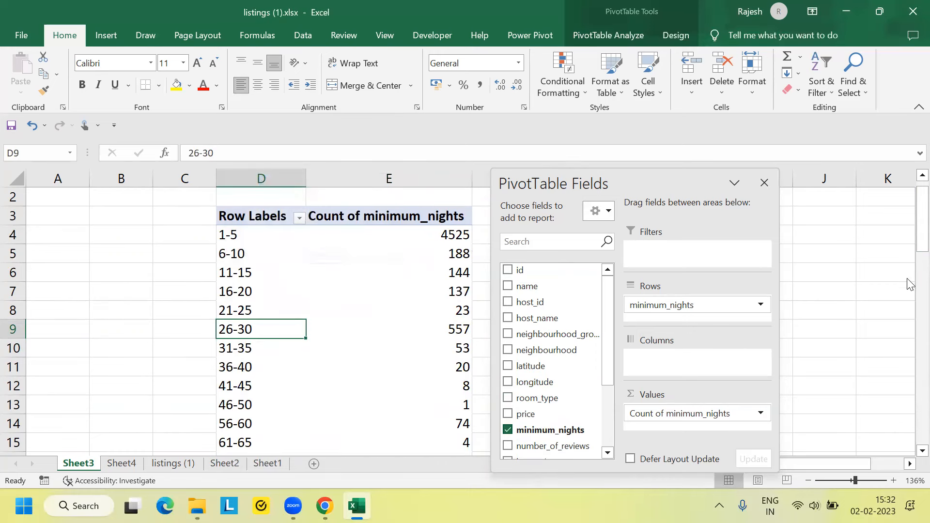
Step: Regroup the minimum_nights row labels from 1 to 10 in intervals of 1
mouse_move(908, 239)
mouse_down()
mouse_move(909, 259)
mouse_move(908, 247)
mouse_up()
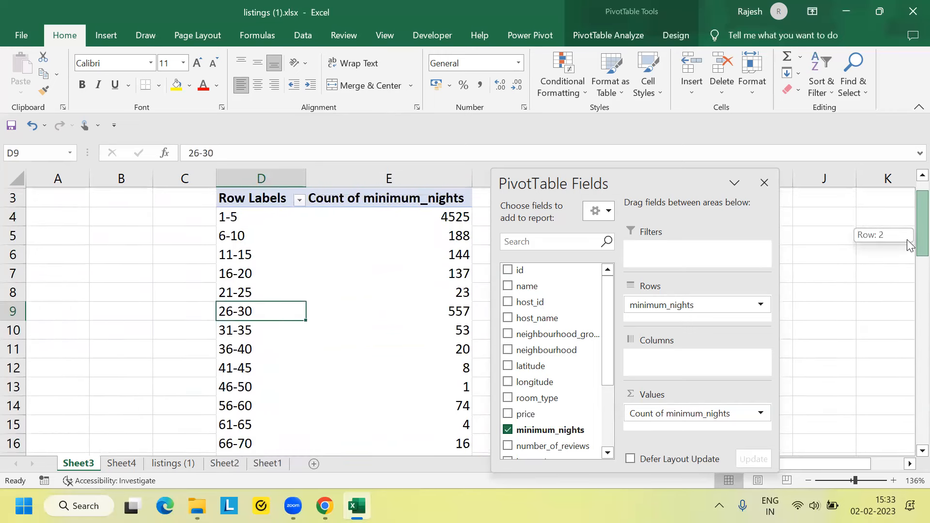
drag(906, 240, 907, 242)
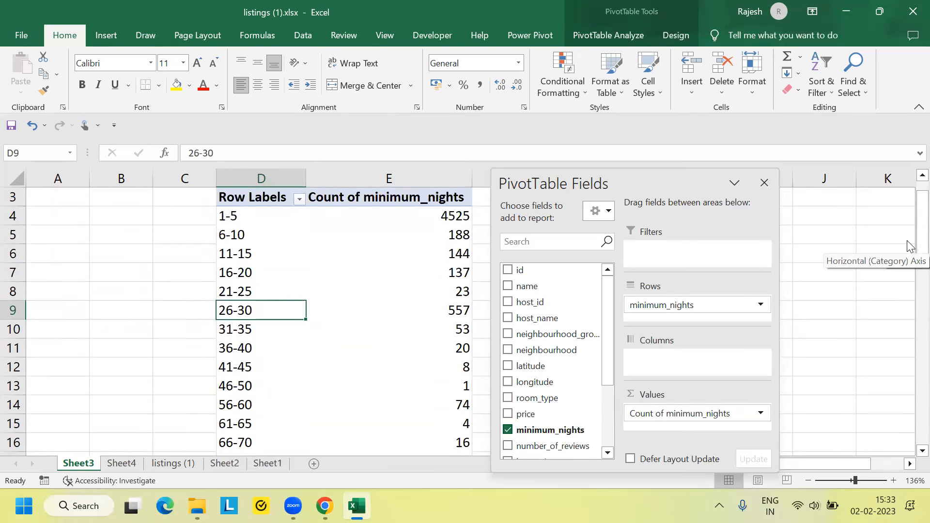
right_click(246, 254)
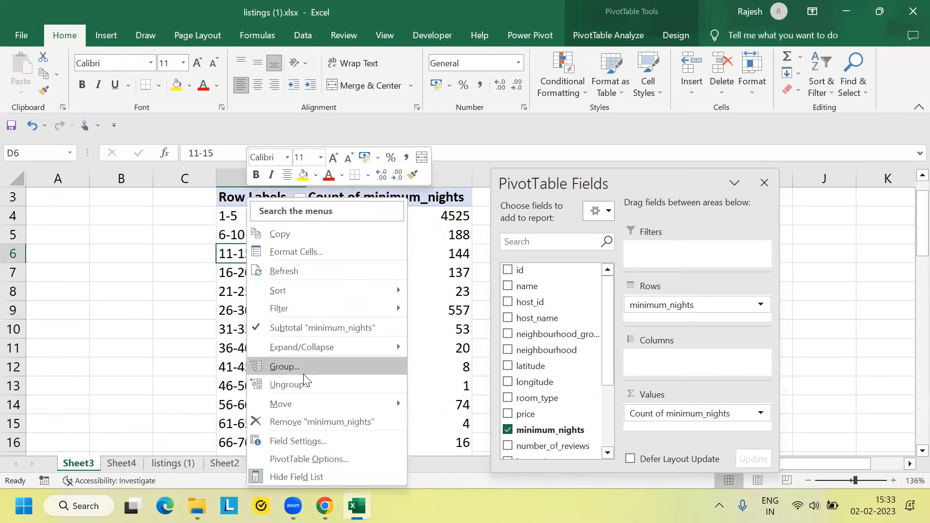
click(297, 368)
click(319, 409)
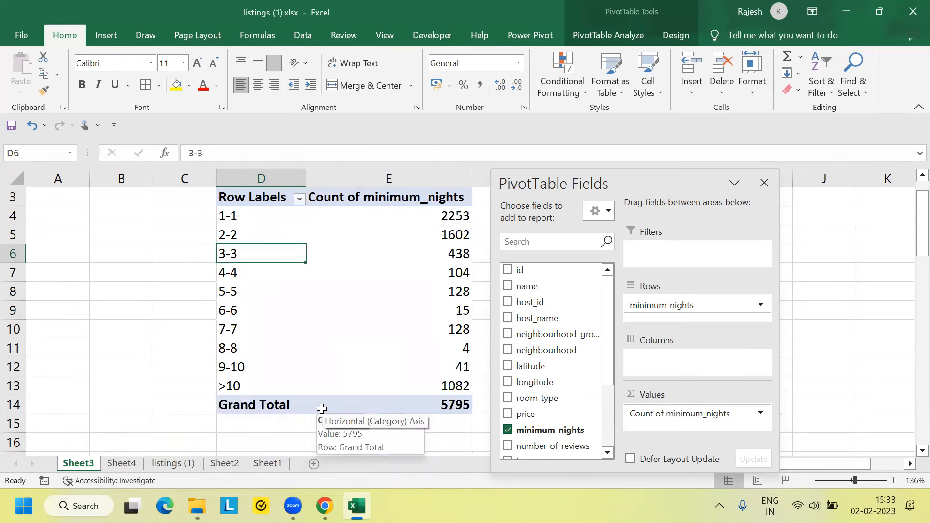
Step: Regroup the minimum_nights row labels from 1 to 10 in intervals of 2
click(258, 221)
right_click(282, 213)
click(368, 363)
click(385, 375)
key(BackSpace)
text(2)
click(356, 398)
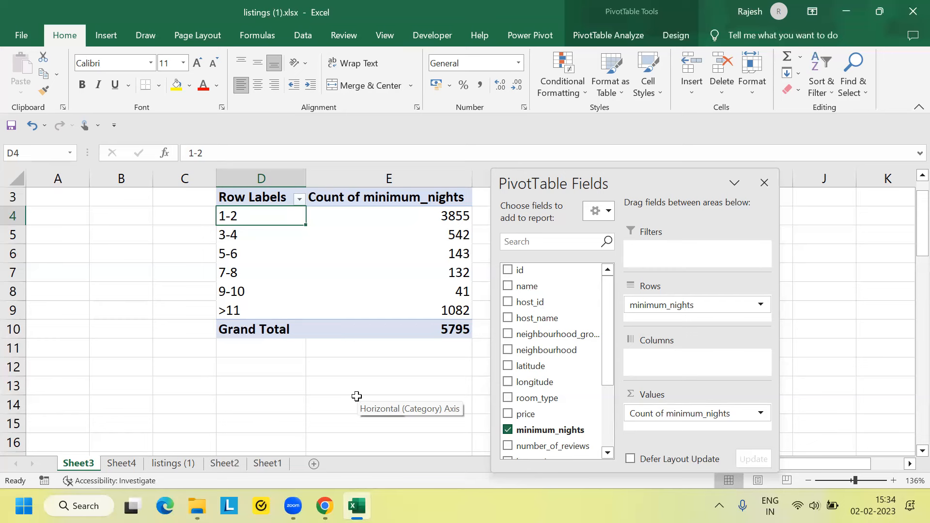
Step: Open the grouping settings of the minimum_nights row labels and review the starting, ending and interval values
right_click(269, 208)
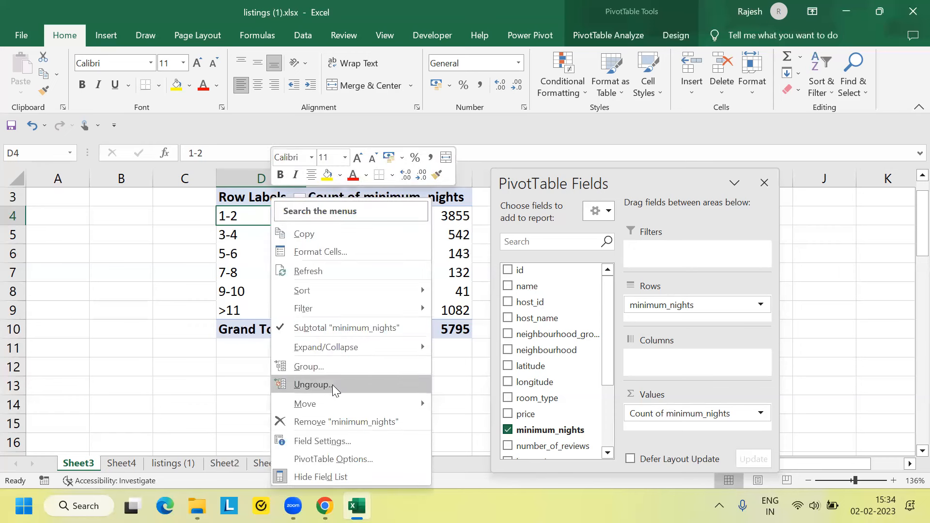
click(349, 366)
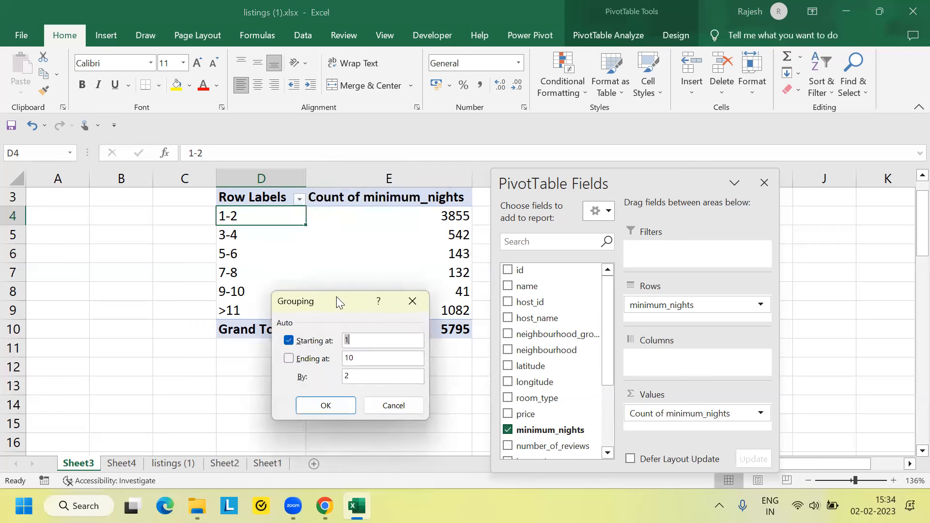
drag(333, 303, 376, 232)
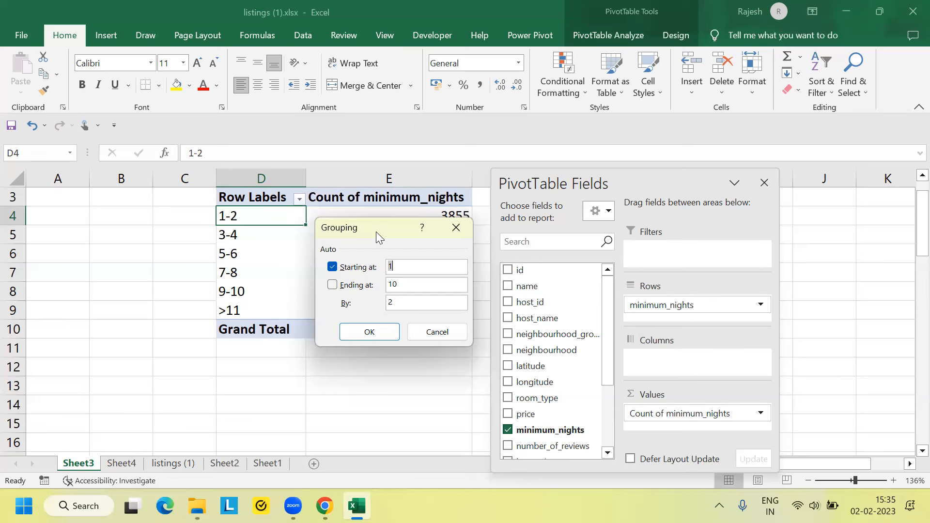
drag(377, 233, 360, 357)
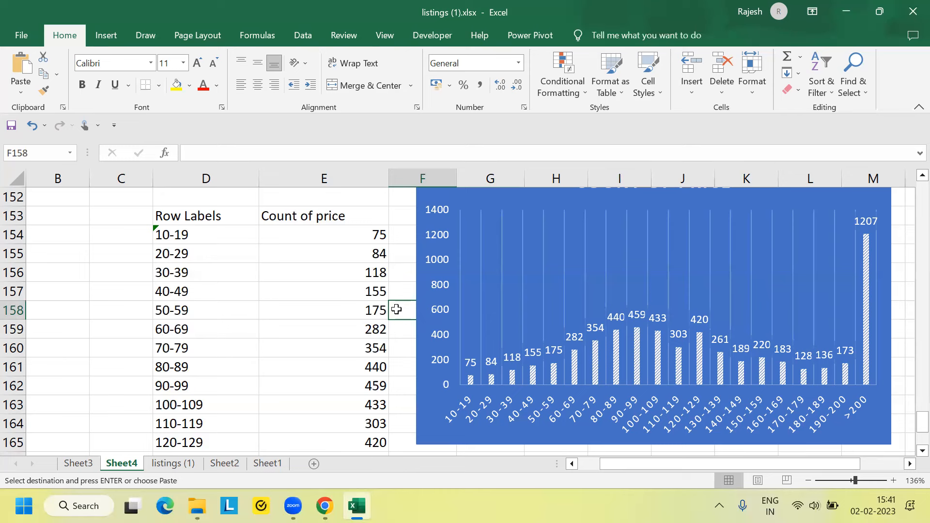
Step: On Sheet3, review the price row labels' grouping from 10 to 200 in intervals of 10 and accept it
click(76, 464)
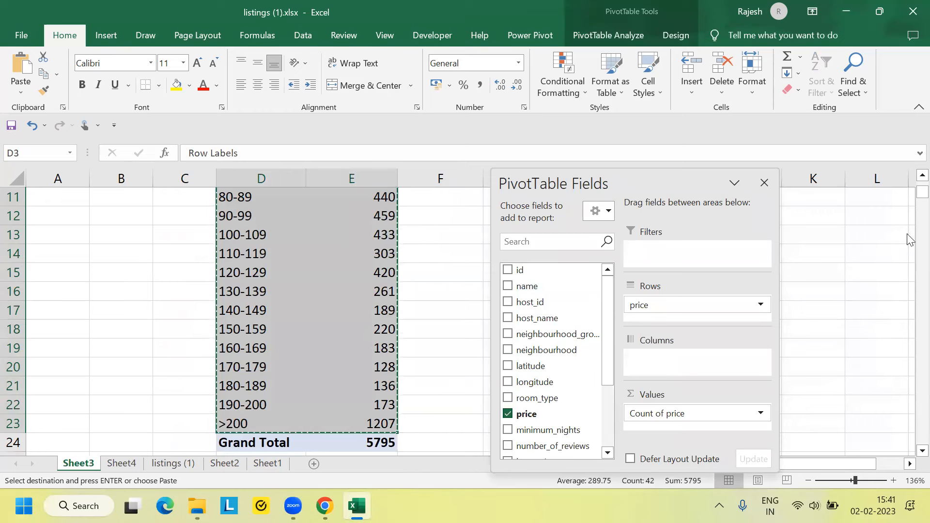
scroll(255, 290, up, 4)
click(255, 290)
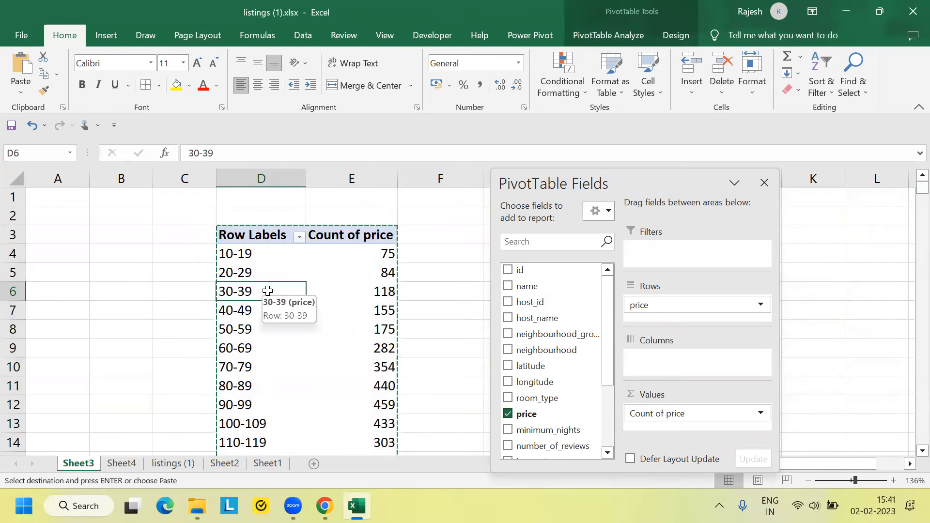
right_click(267, 290)
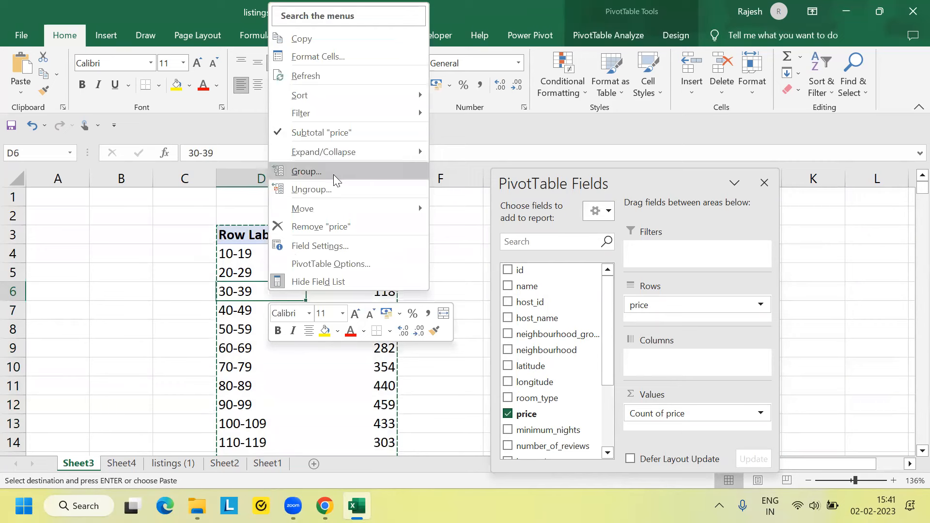
click(333, 173)
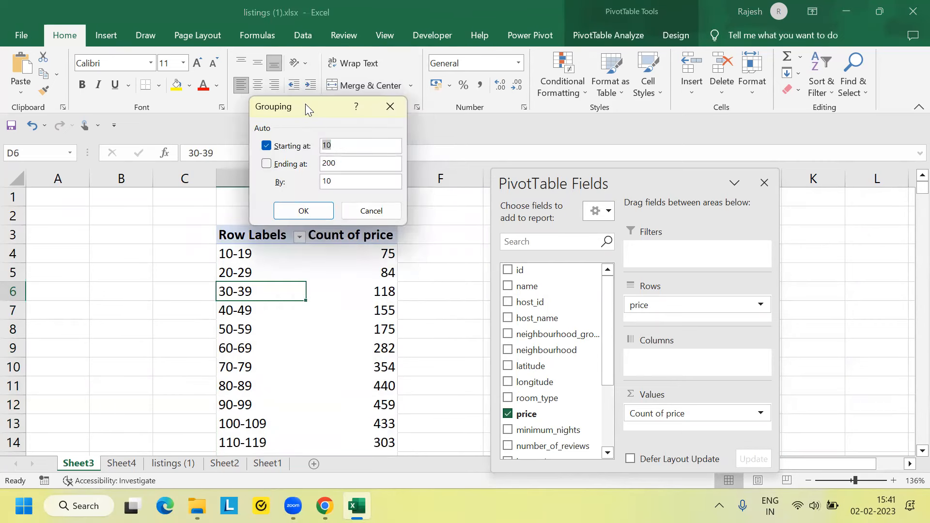
drag(303, 108, 497, 241)
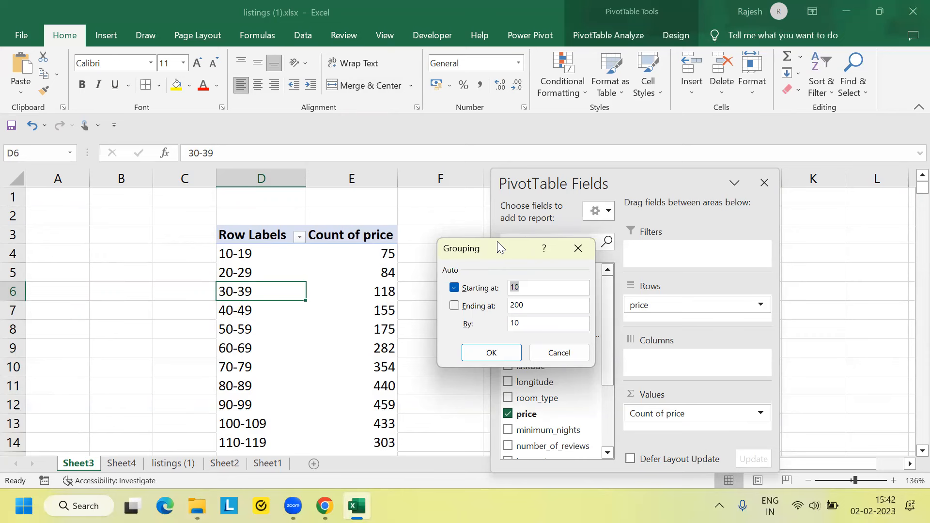
key(Return)
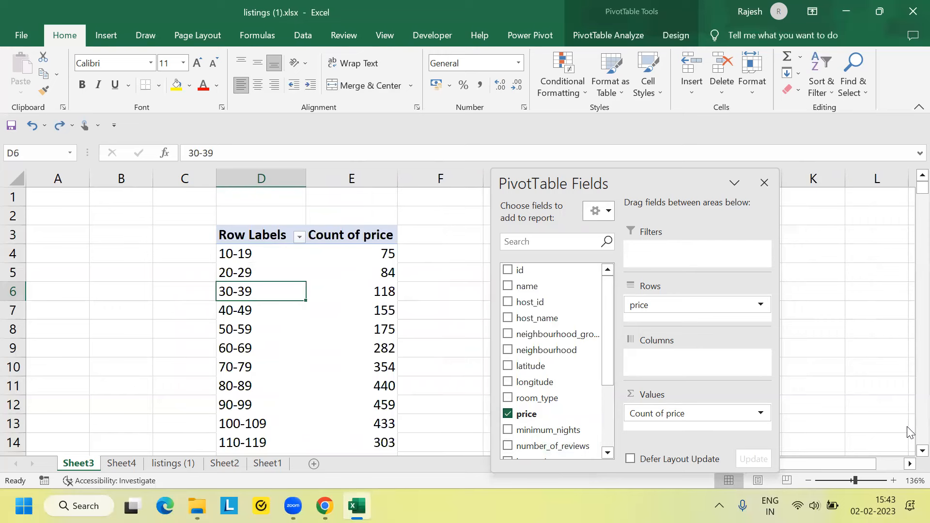
Step: Check the Average formula in the descriptive statistics table on Sheet1
mouse_move(921, 187)
mouse_down()
mouse_move(908, 204)
mouse_move(907, 190)
mouse_up()
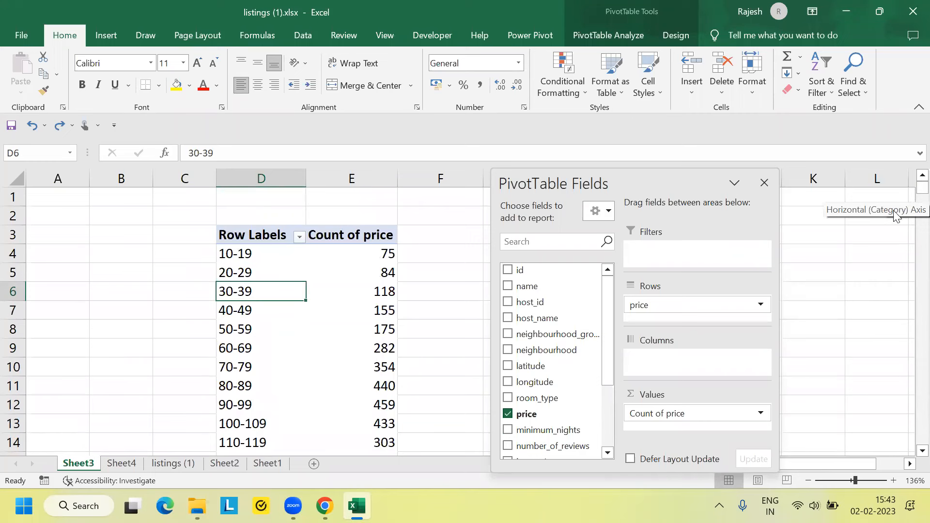
click(267, 465)
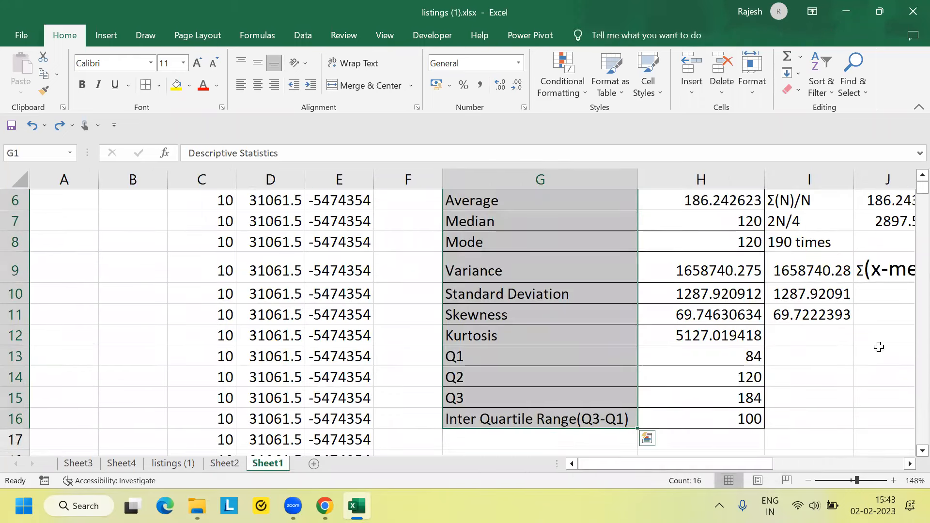
click(720, 205)
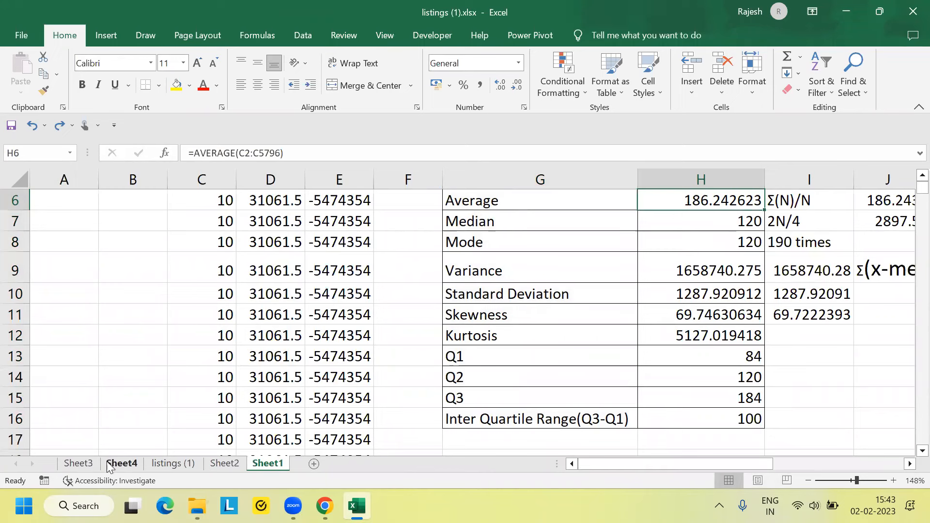
Step: Move price from the rows to the filters of Sheet3's PivotTable and filter it to the >200 group
click(80, 462)
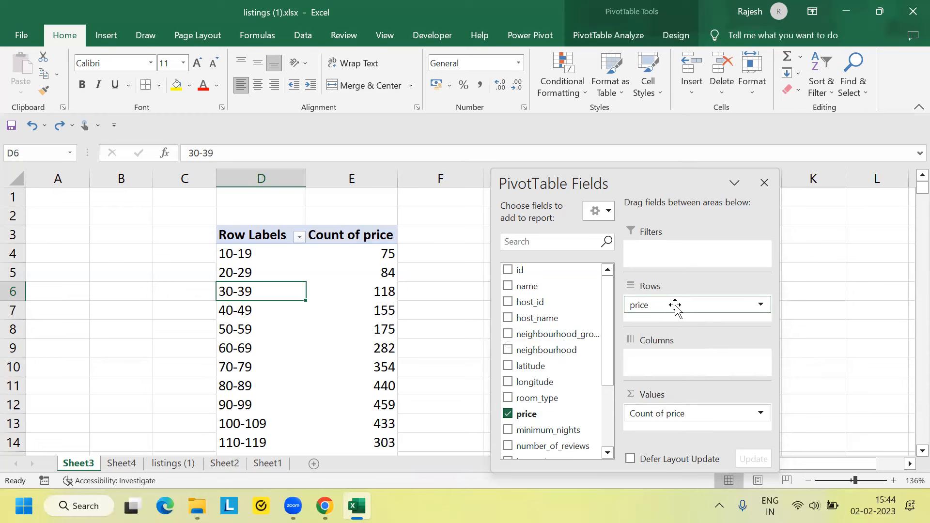
drag(675, 305, 678, 261)
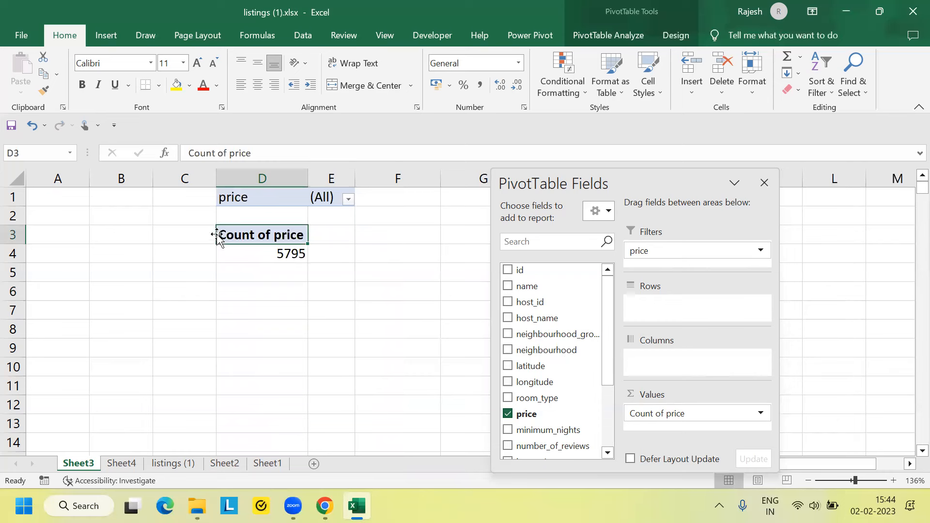
click(348, 200)
drag(343, 261, 343, 323)
click(205, 328)
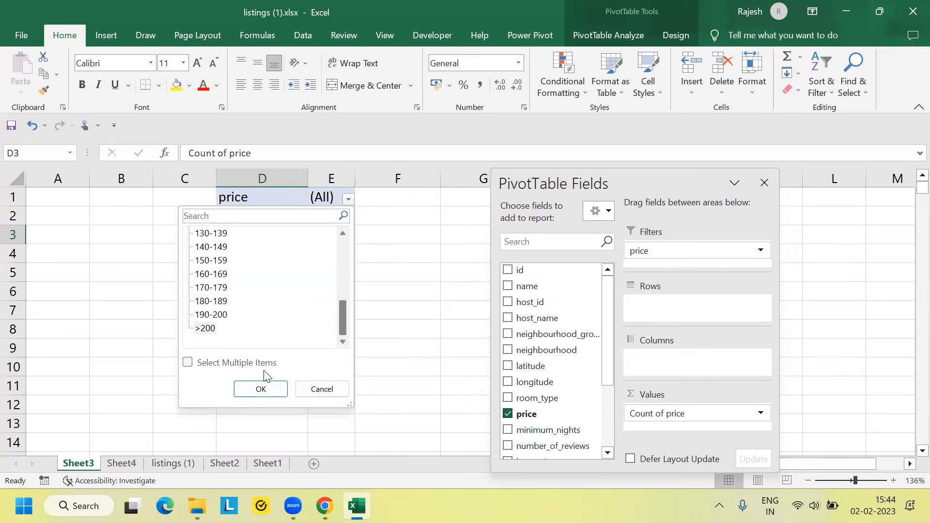
click(260, 389)
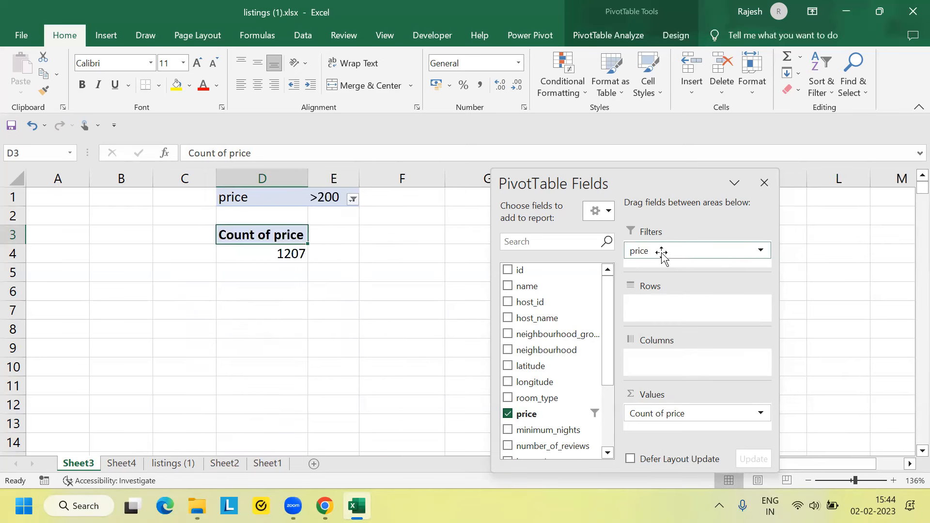
click(353, 199)
drag(346, 257, 346, 318)
click(210, 329)
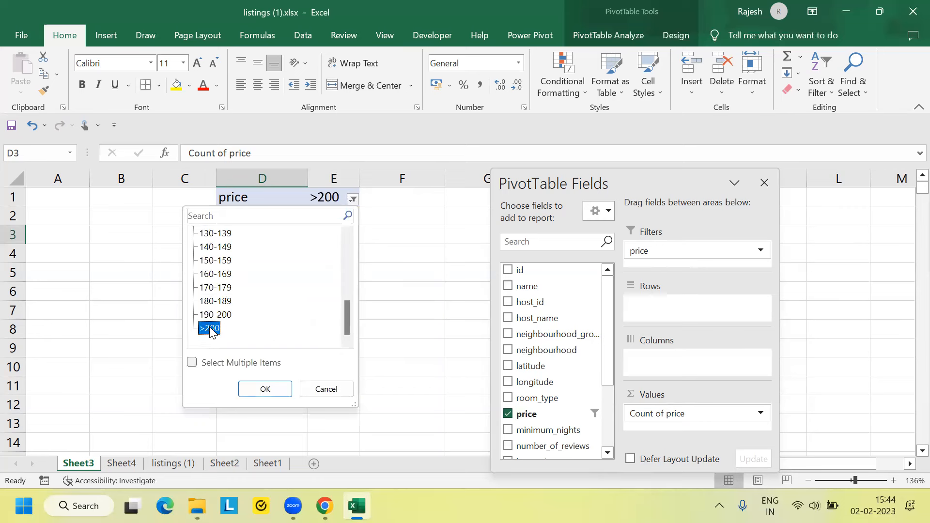
click(267, 388)
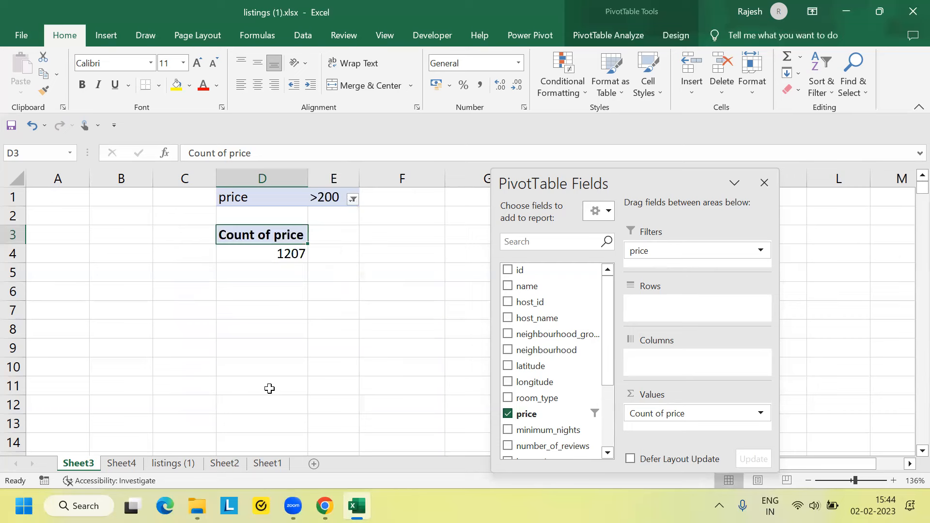
Step: Add neighbourhood to the PivotTable's rows and sort the row labels in descending order by Count of price
drag(543, 350, 699, 323)
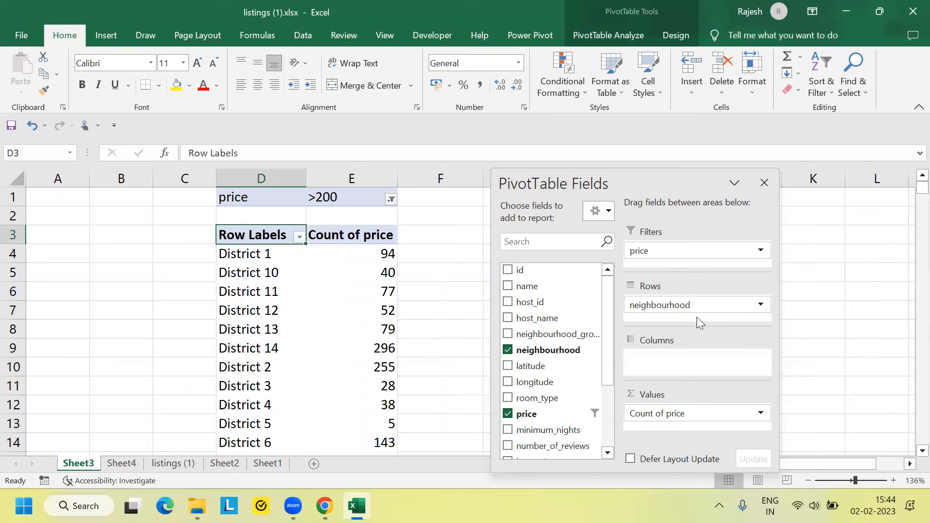
click(299, 237)
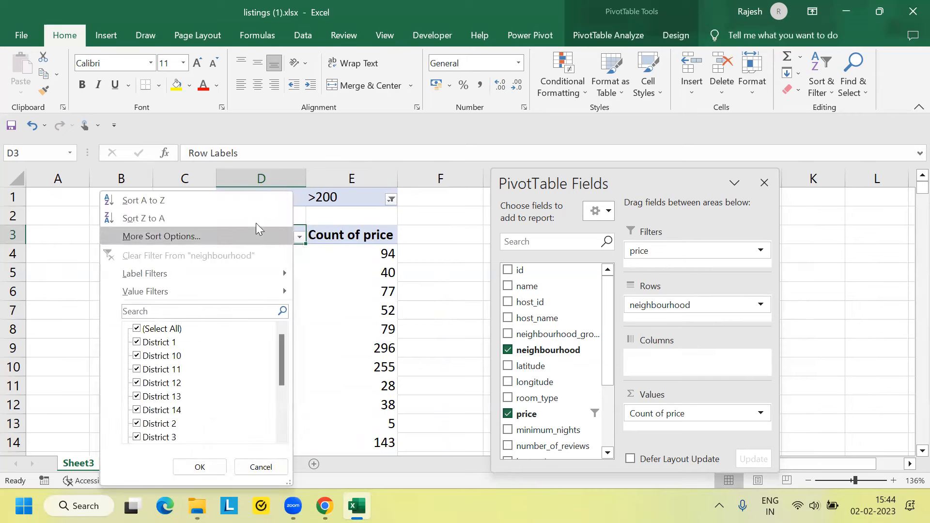
click(250, 237)
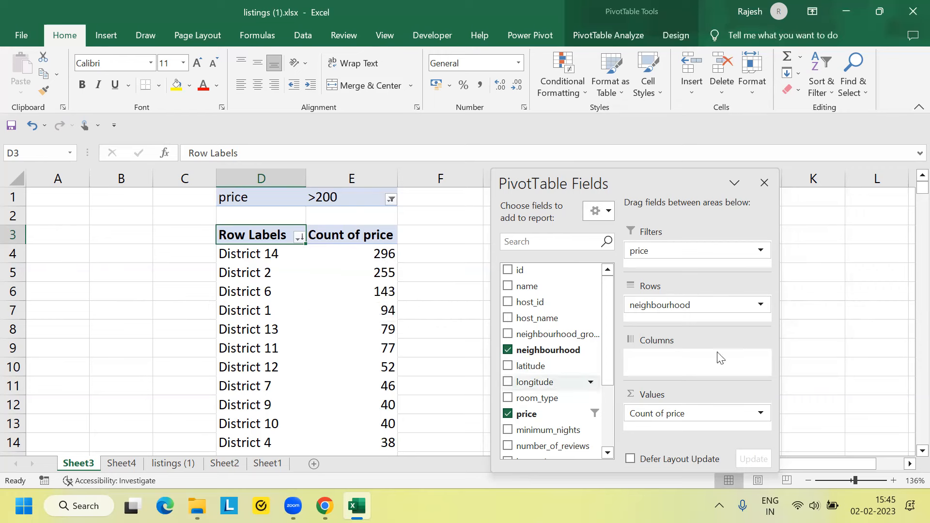
mouse_move(922, 187)
mouse_down()
mouse_move(909, 207)
mouse_move(908, 188)
mouse_up()
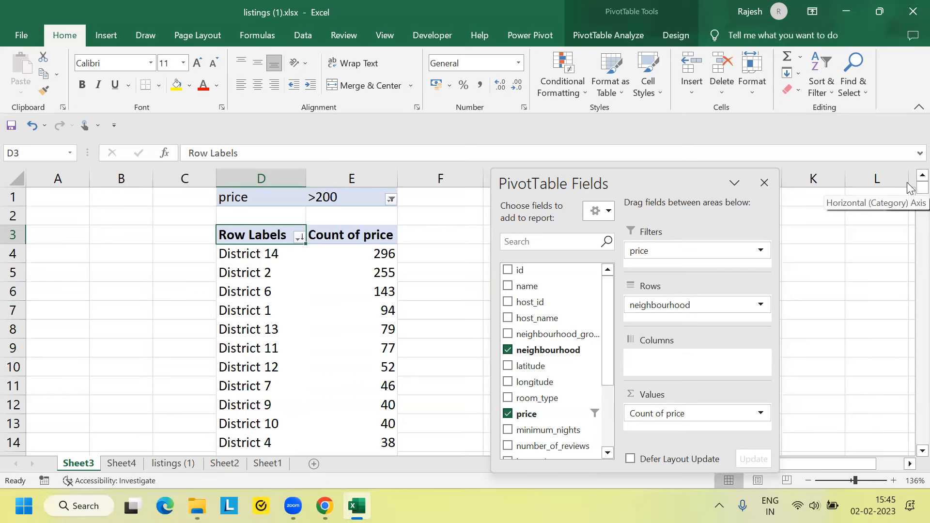
mouse_move(907, 188)
mouse_down()
mouse_move(908, 203)
mouse_move(907, 192)
mouse_up()
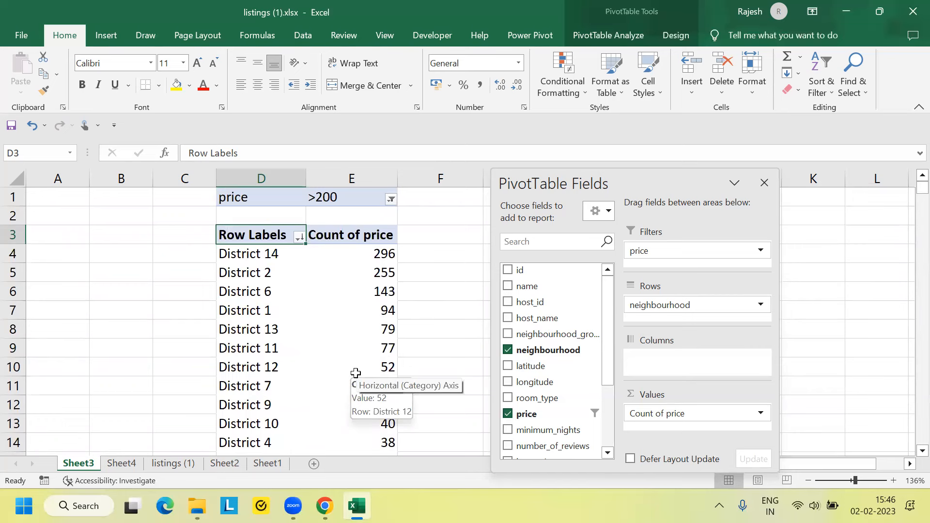
drag(355, 373, 441, 387)
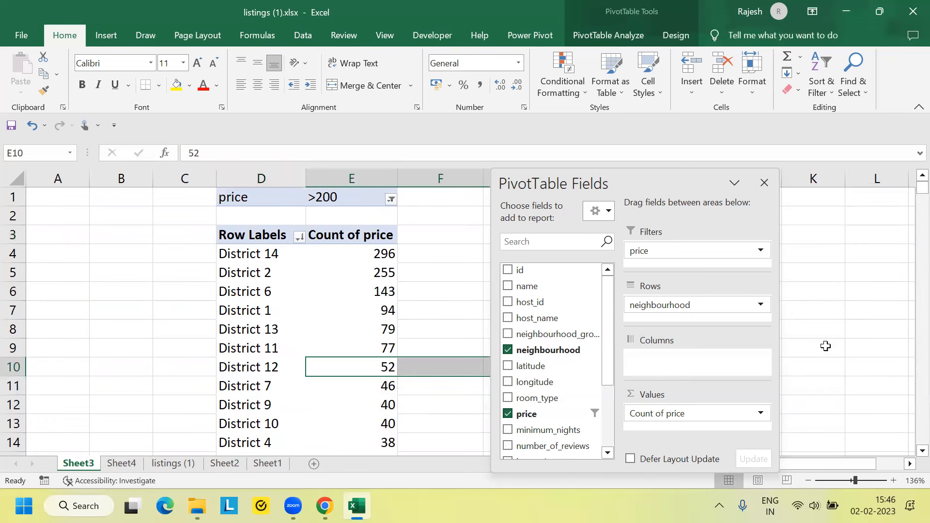
click(840, 329)
click(438, 345)
click(346, 330)
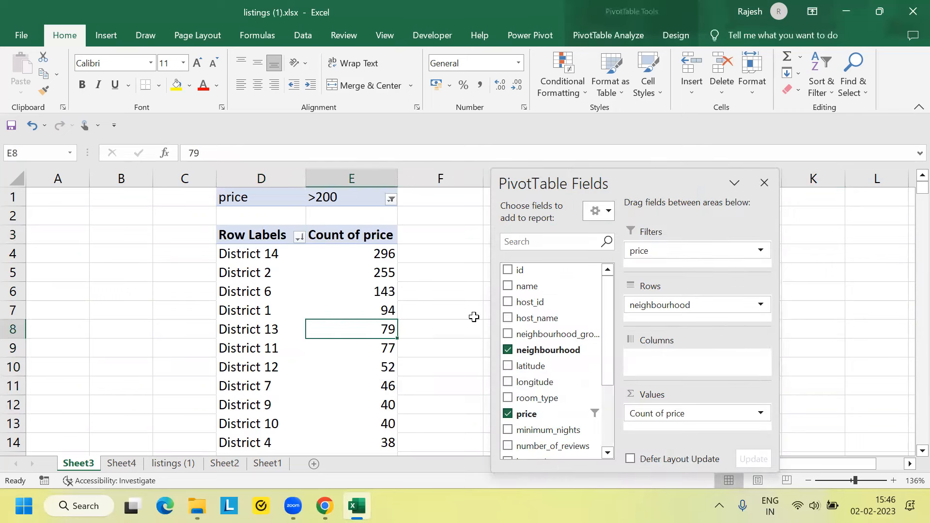
Step: Add room_type to the PivotTable's columns to split the neighbourhood counts by room type
drag(542, 392, 667, 368)
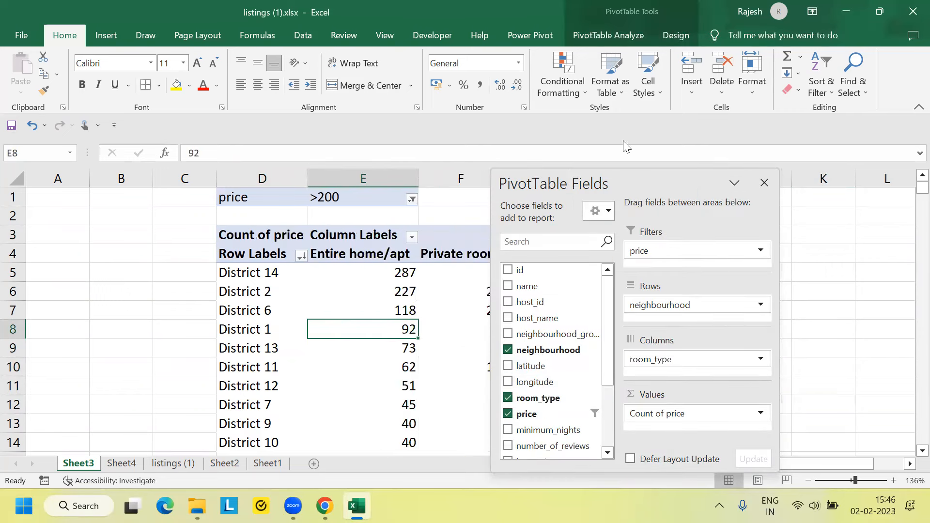
drag(603, 174, 626, 180)
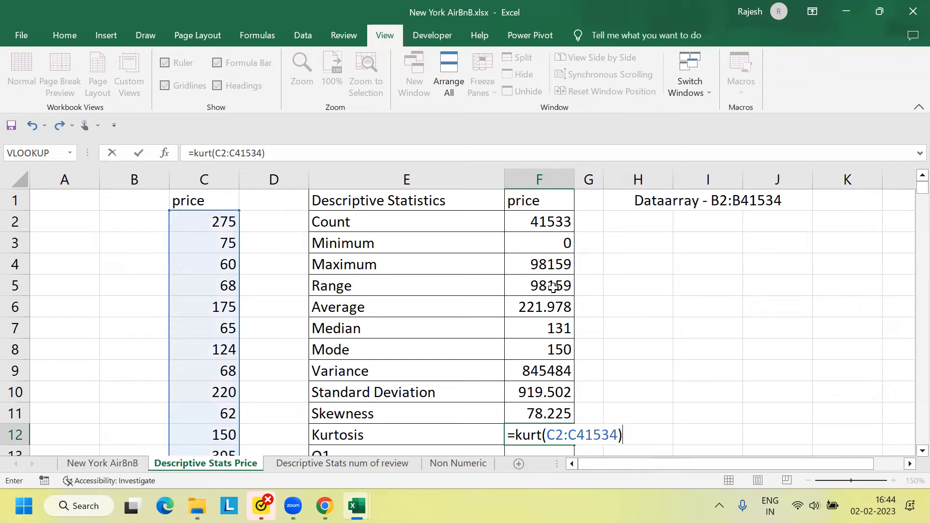
Step: On Descriptive Stats Price, complete Kurtosis with =kurt(C2:C41534) and calculate Q1 with =quartile(C2:C41534,1)
key(Return)
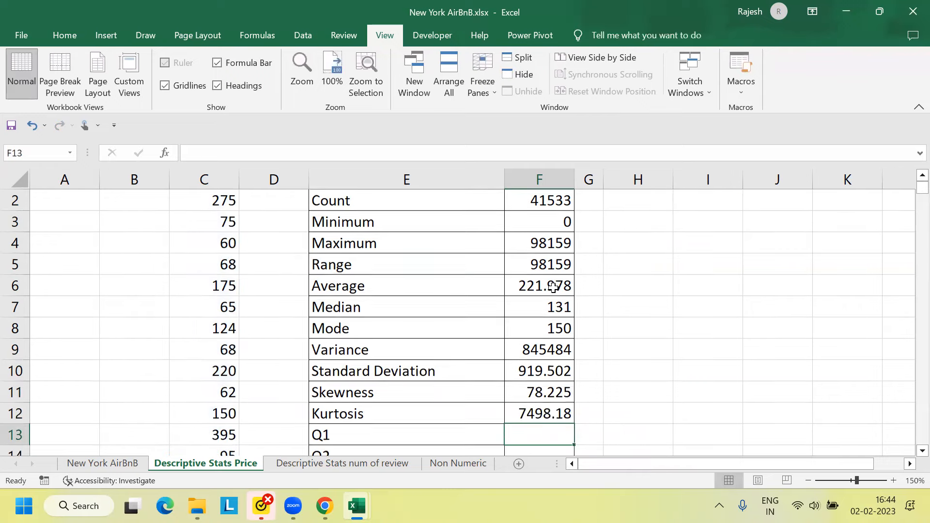
text(=quartile(C2:C41534,1))
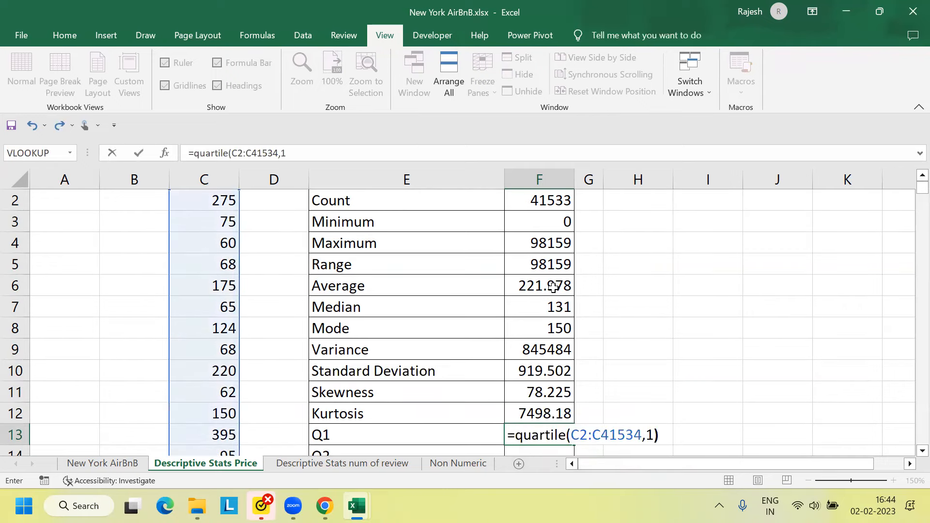
key(Return)
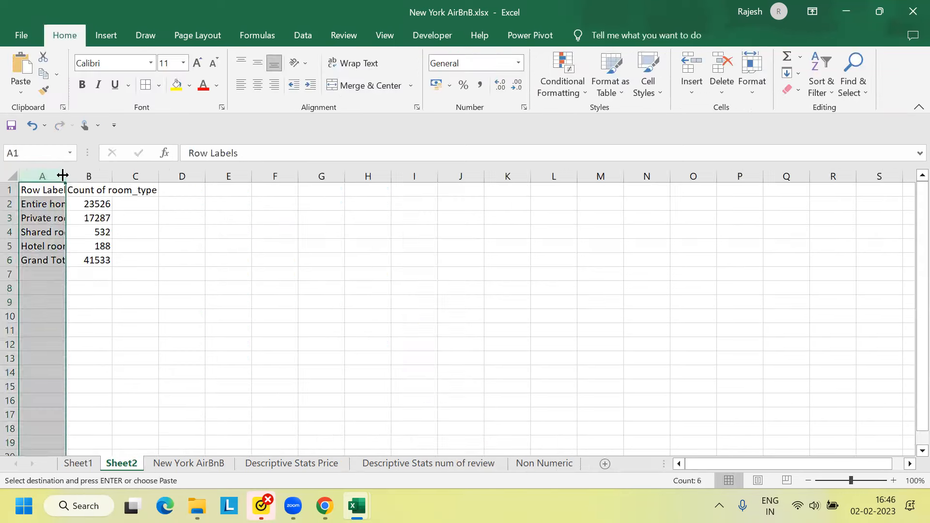
Step: Fit column A on Sheet2 to its row labels and select the room type counts for charting
double_click(66, 177)
click(222, 246)
drag(68, 189, 140, 235)
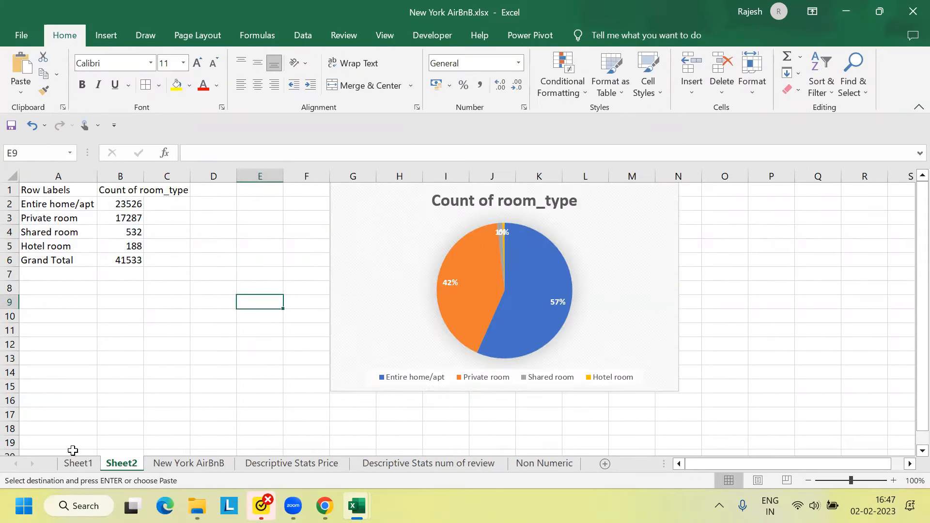
Step: Replace room_type with neighbourhood in the rows of Sheet1's PivotTable, keeping Count of room_type as the value
click(79, 464)
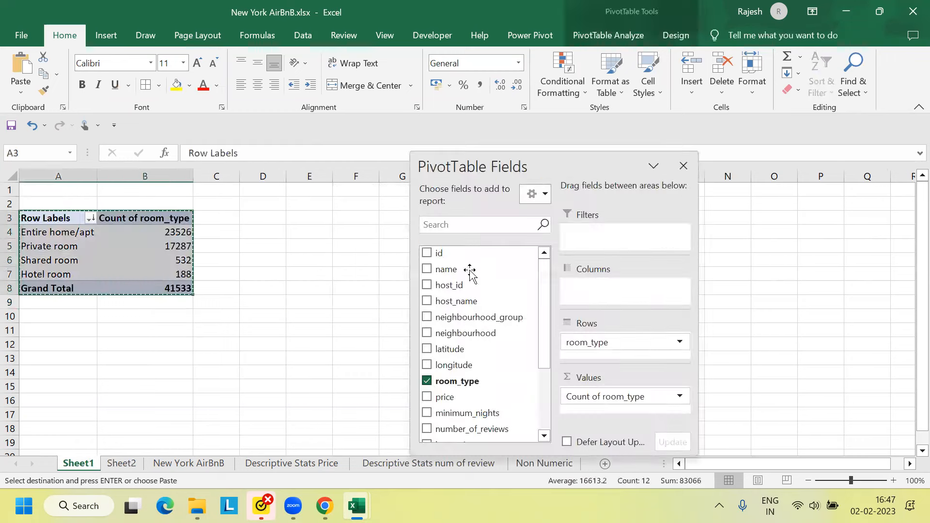
drag(632, 349, 290, 339)
drag(465, 333, 647, 348)
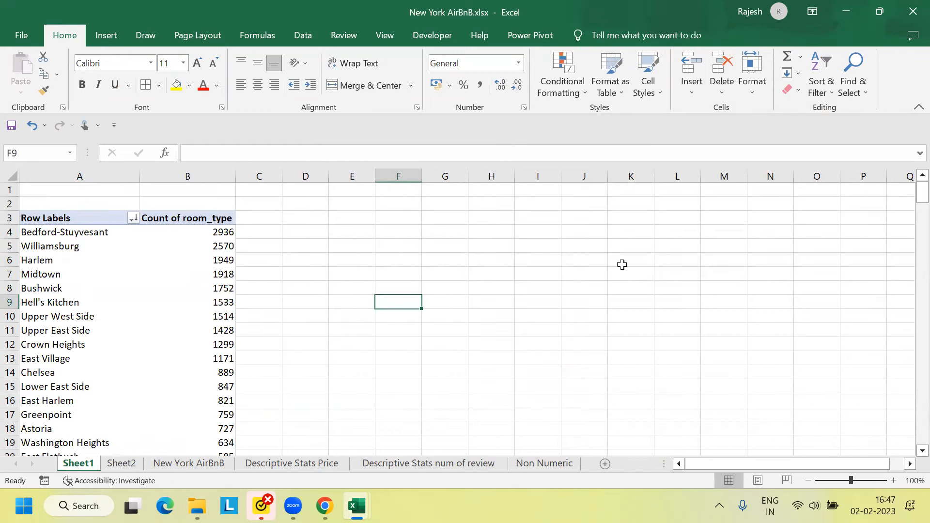
Step: Replace Count of room_type with Count of neighbourhood in the values of Sheet1's PivotTable
click(249, 288)
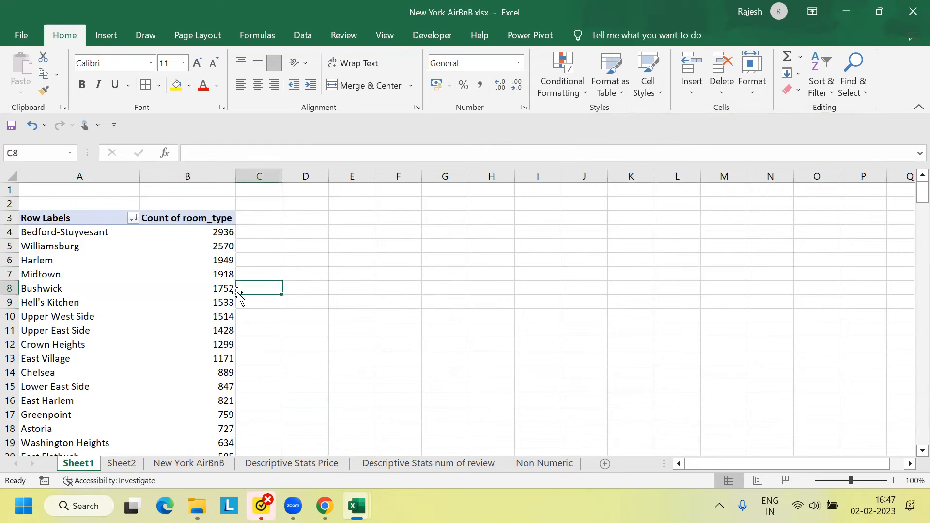
click(208, 300)
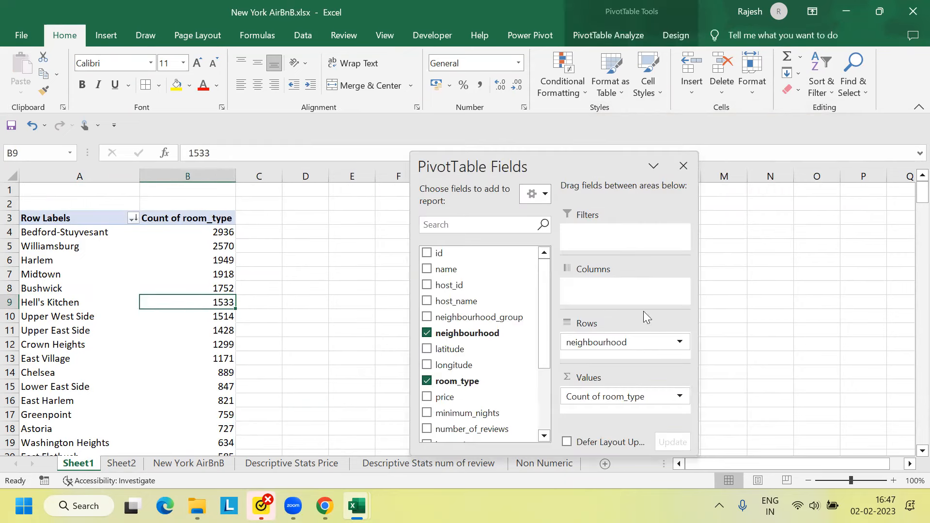
drag(656, 400, 509, 370)
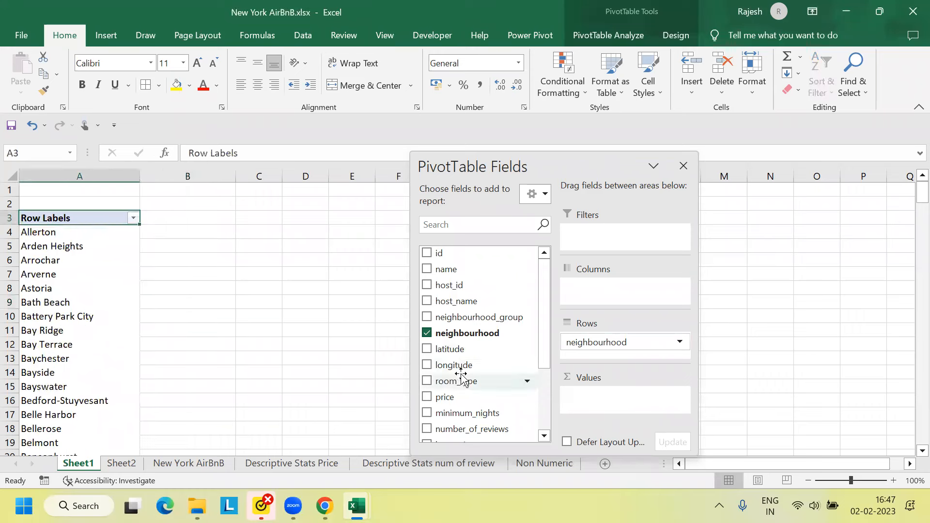
drag(468, 334, 624, 399)
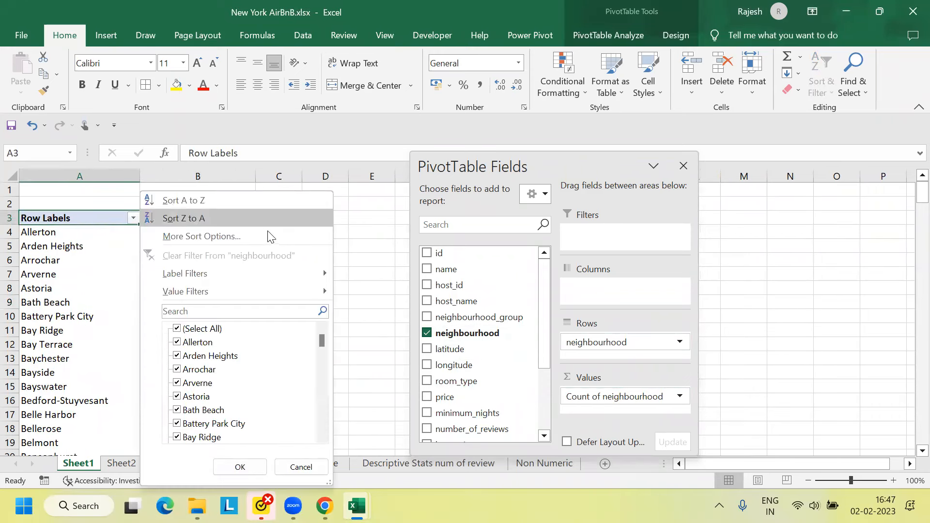
Step: Sort the PivotTable's neighbourhood rows in descending order by Count of neighbourhood and look through the sorted list
click(201, 236)
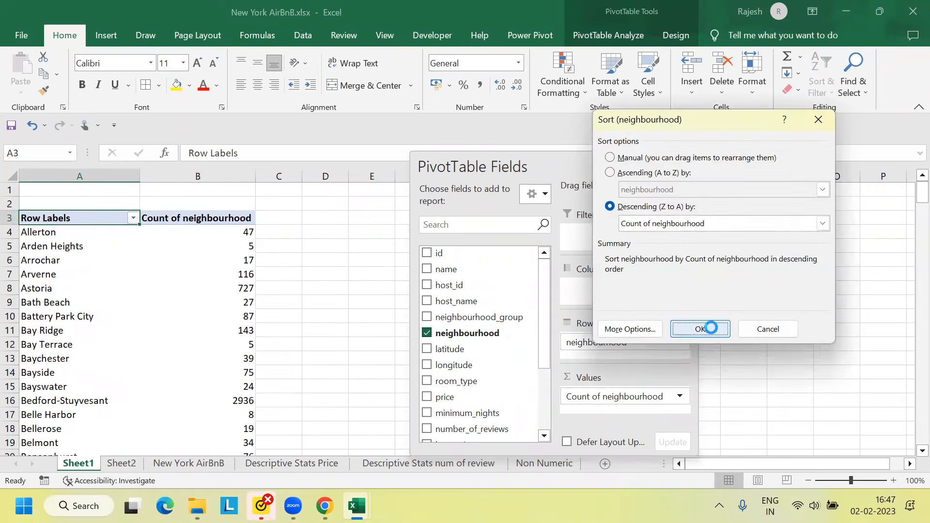
click(713, 328)
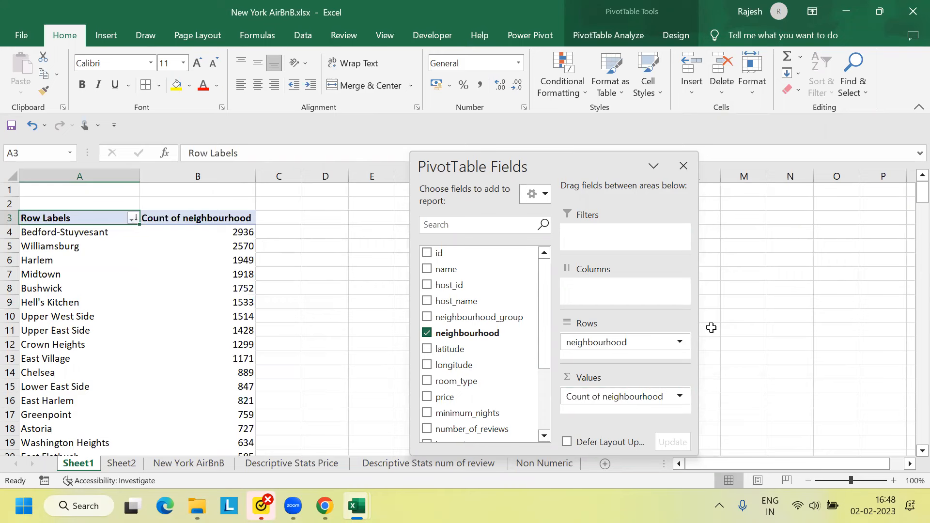
drag(909, 189, 909, 432)
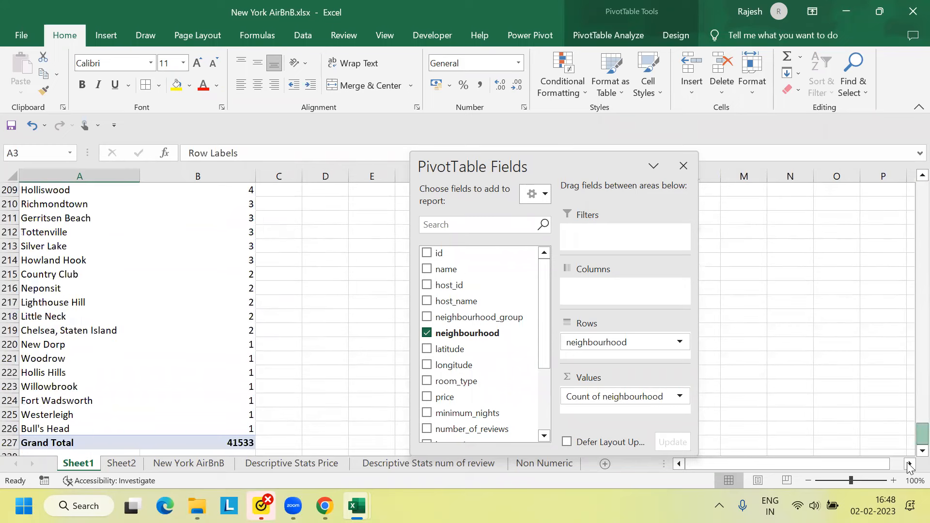
drag(907, 249, 907, 1)
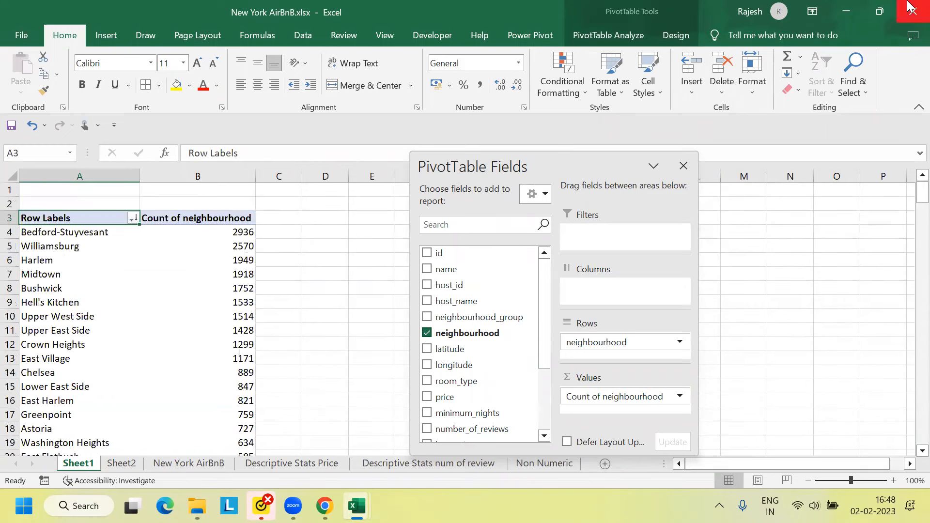
Step: Filter the PivotTable's row labels to the top 30 items by Count of neighbourhood
click(133, 219)
mouse_move(283, 291)
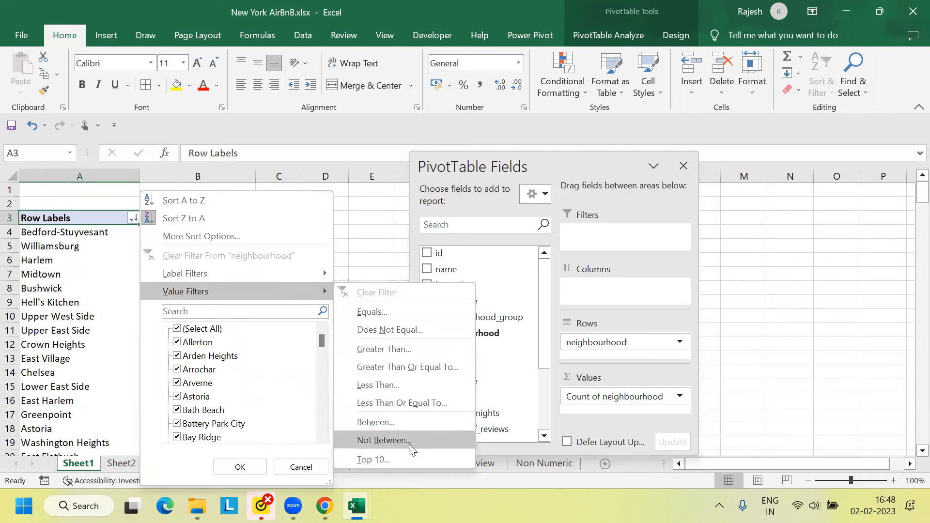
click(388, 459)
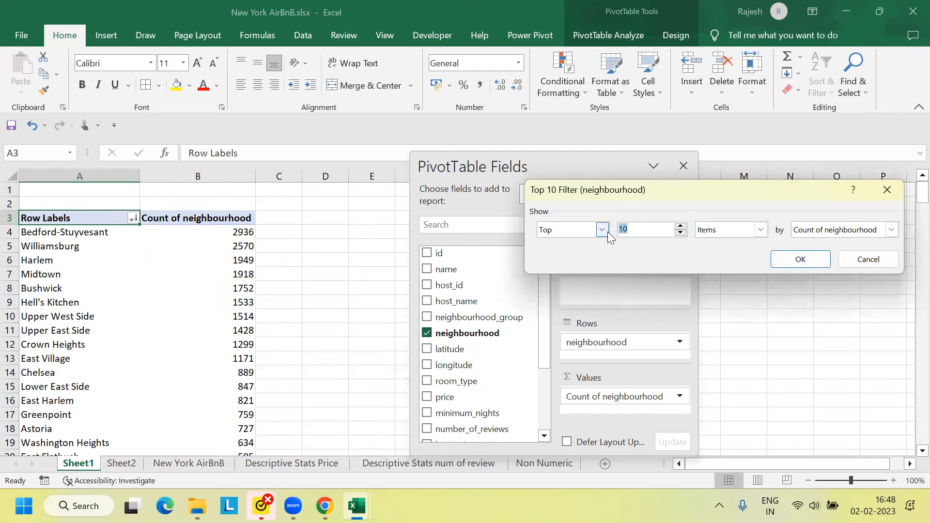
text(30)
key(Return)
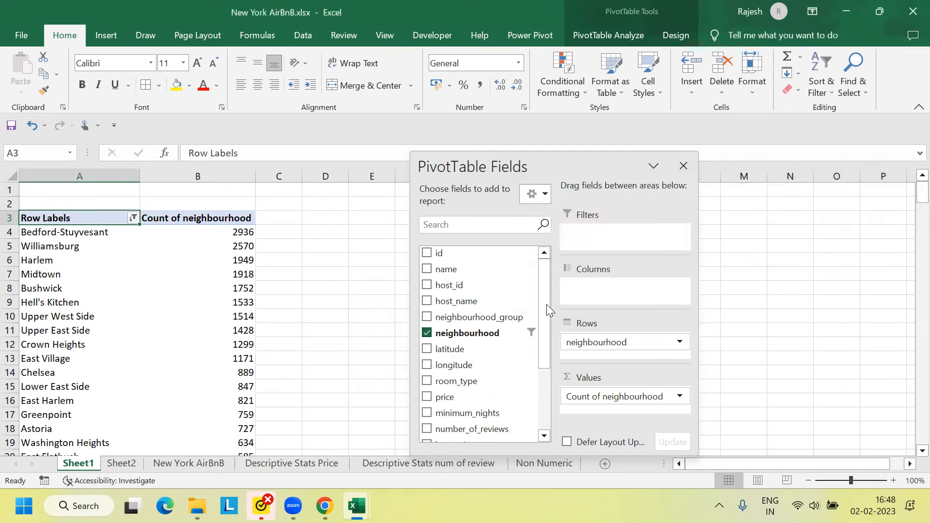
scroll(909, 220, down, 5)
scroll(909, 220, up, 5)
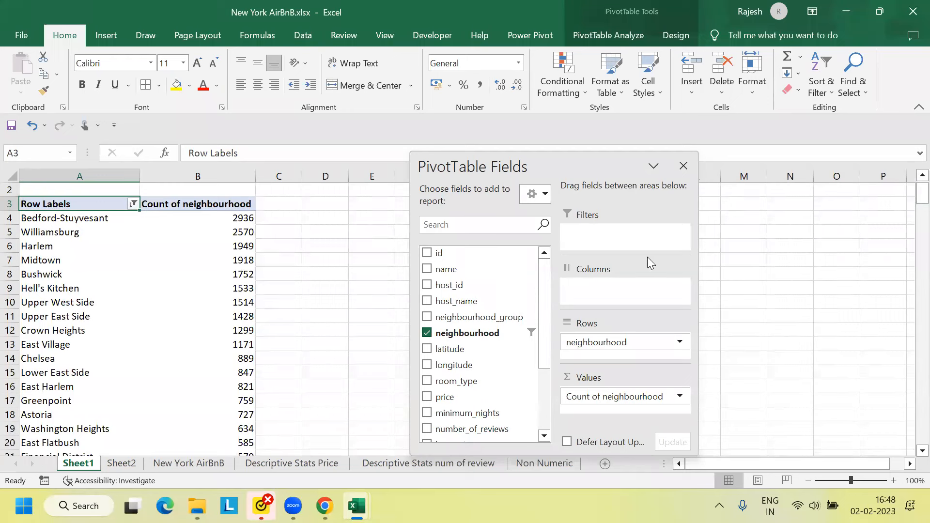
click(527, 333)
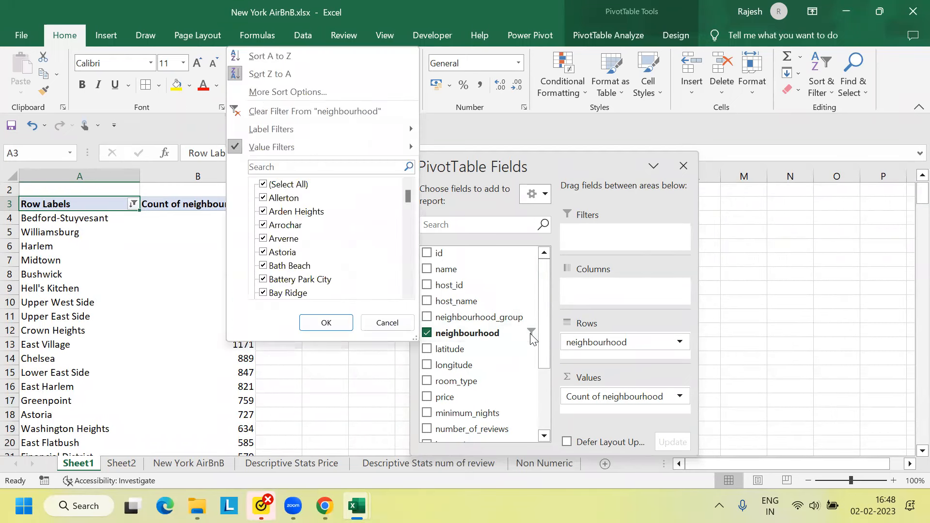
mouse_move(284, 151)
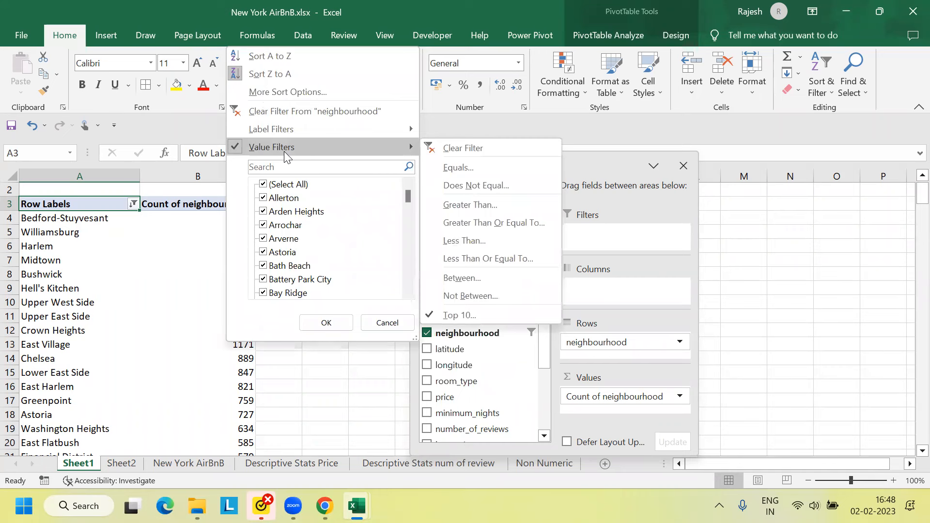
click(455, 315)
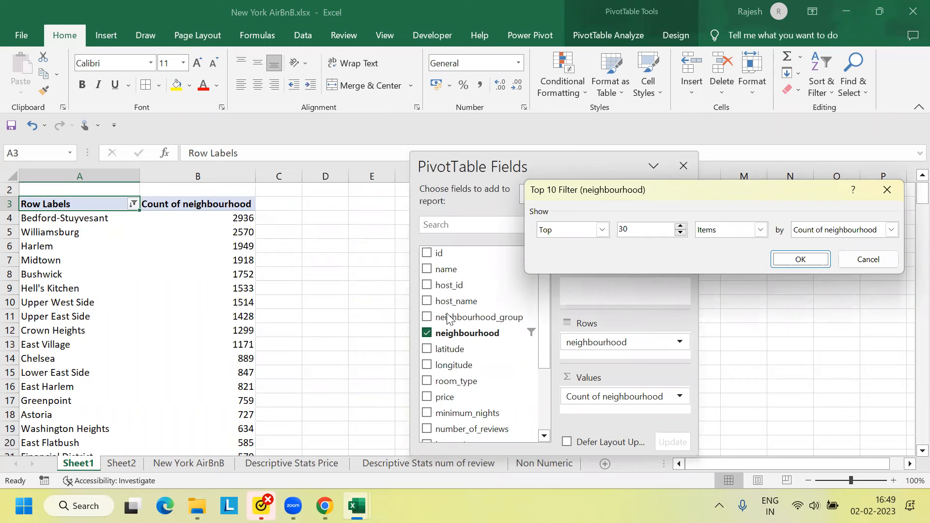
click(601, 230)
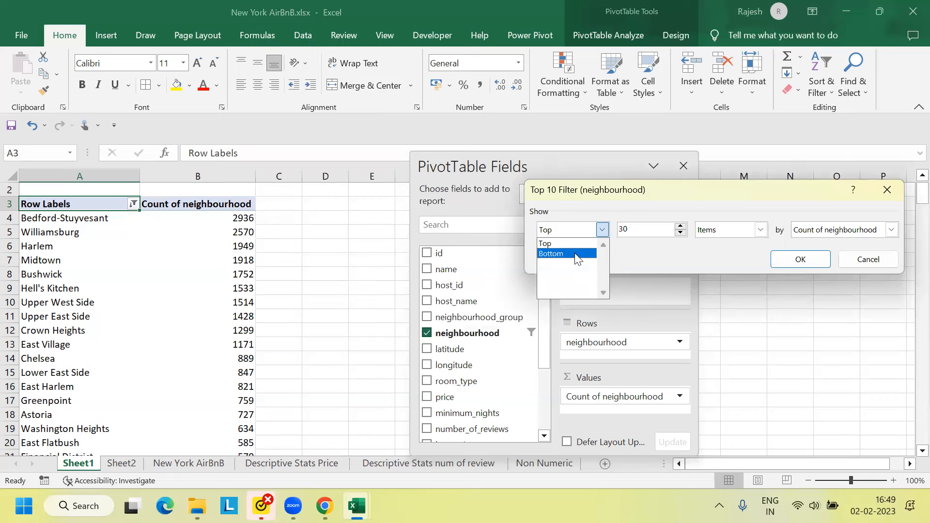
click(868, 259)
Step: Apply a value filter showing only neighbourhoods whose Count of neighbourhood is between 500 and 1000
key(alt+Down)
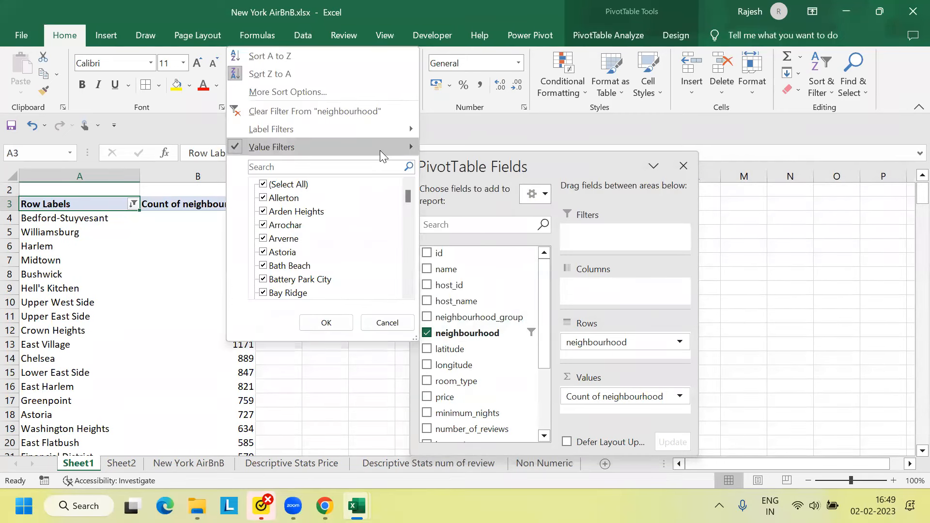
mouse_move(380, 150)
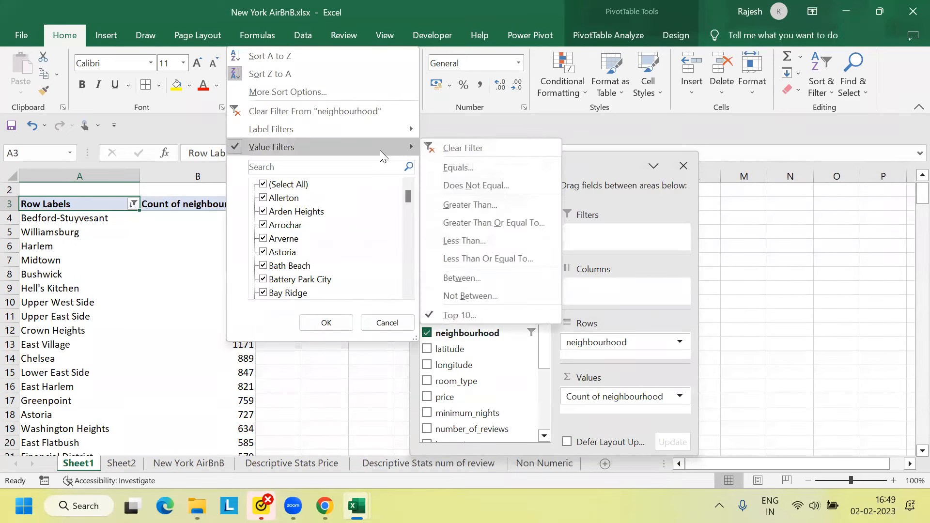
click(491, 278)
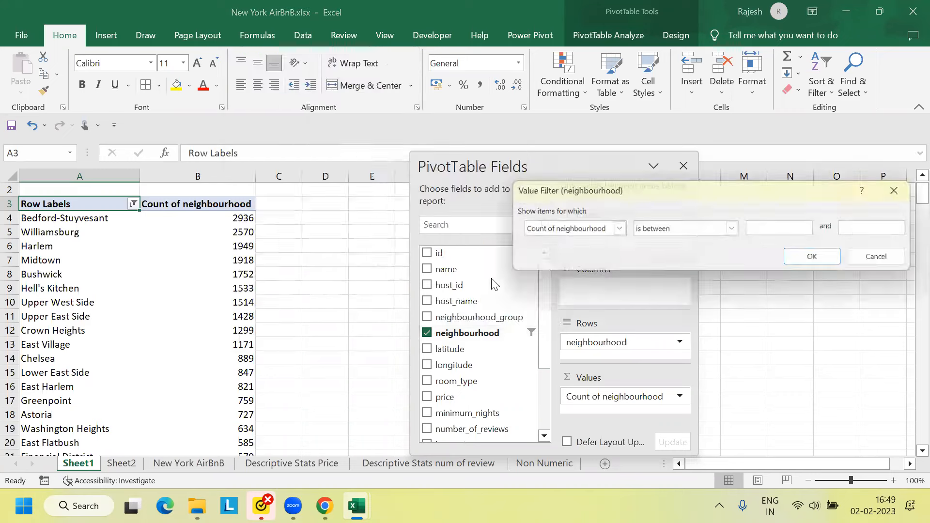
click(782, 231)
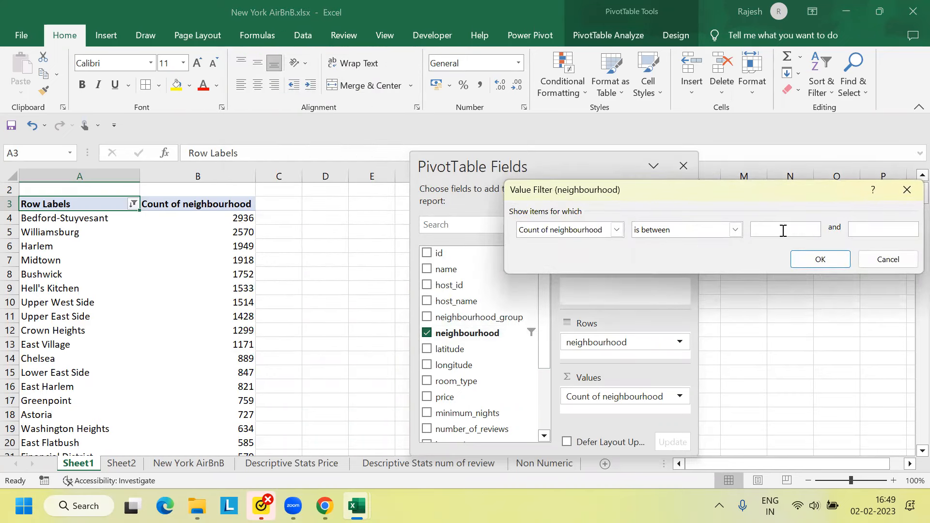
text(500)
click(883, 229)
text(1000)
click(833, 260)
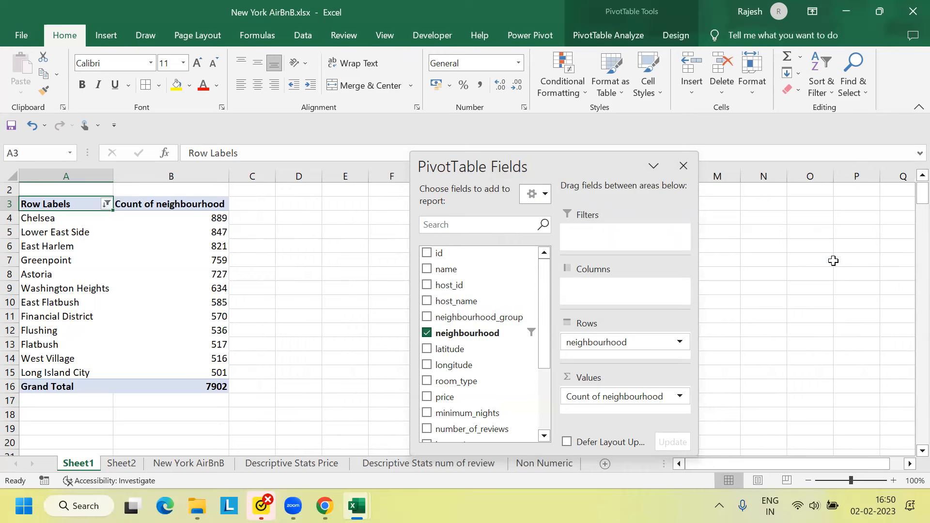
click(293, 230)
click(106, 204)
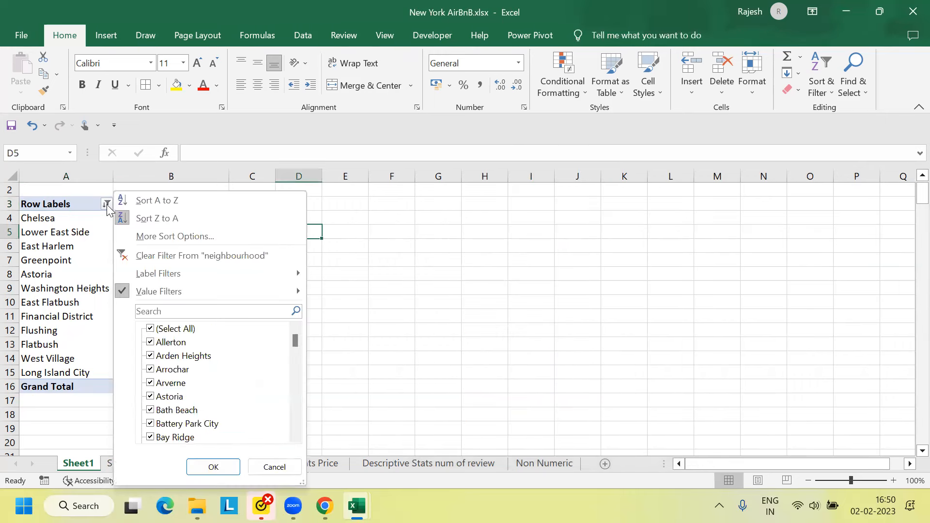
mouse_move(213, 292)
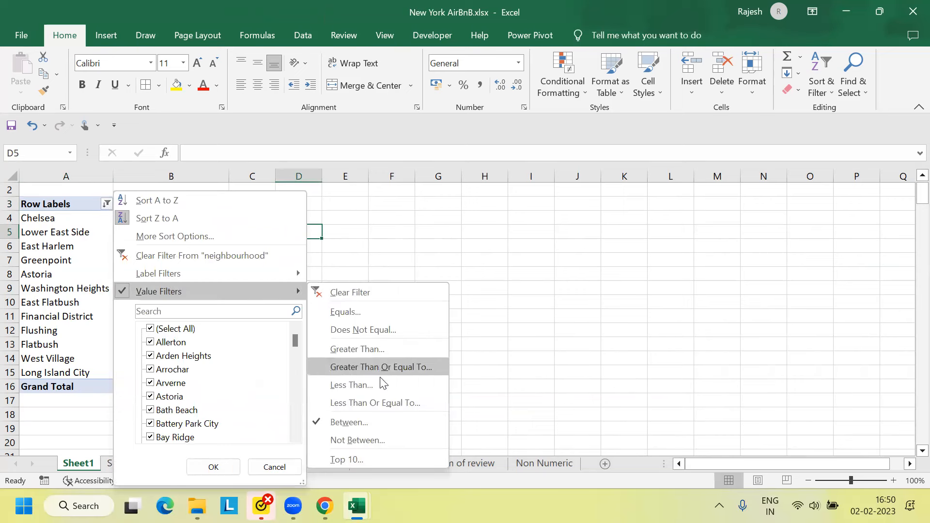
click(383, 423)
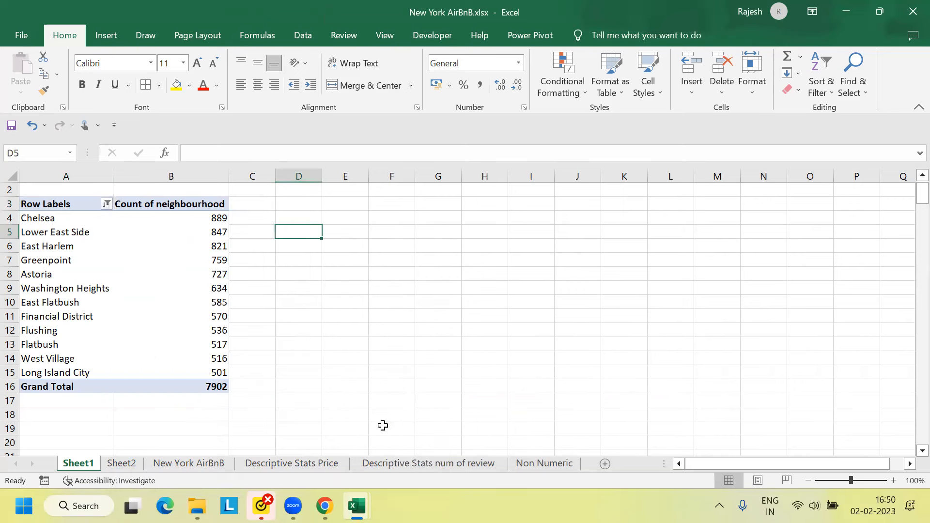
drag(738, 239, 716, 225)
key(BackSpace)
click(891, 260)
click(891, 260)
Step: Clear the value filter from the neighbourhood field in Sheet1's PivotTable
click(183, 303)
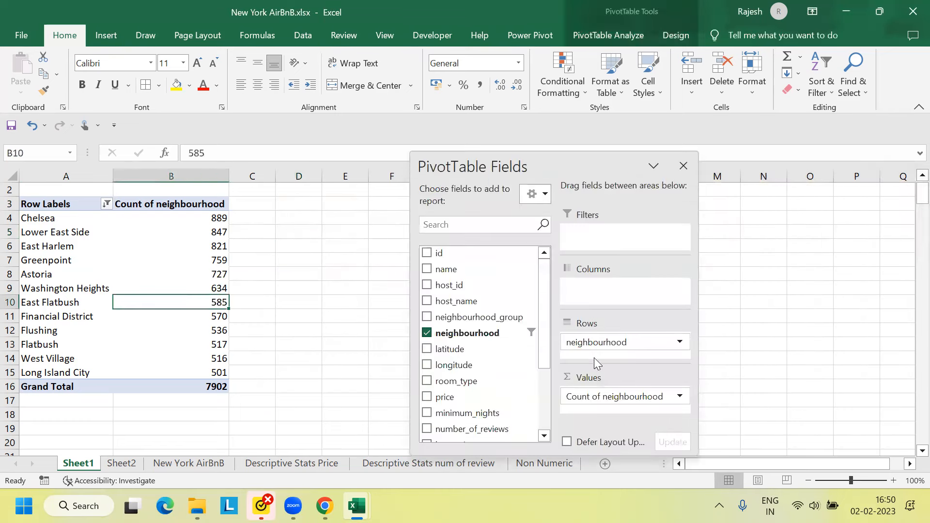
click(531, 333)
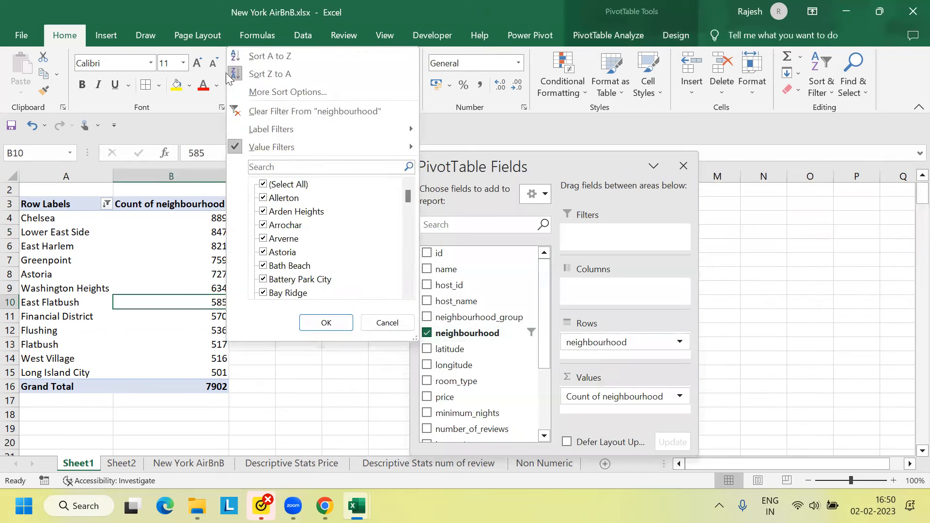
click(310, 112)
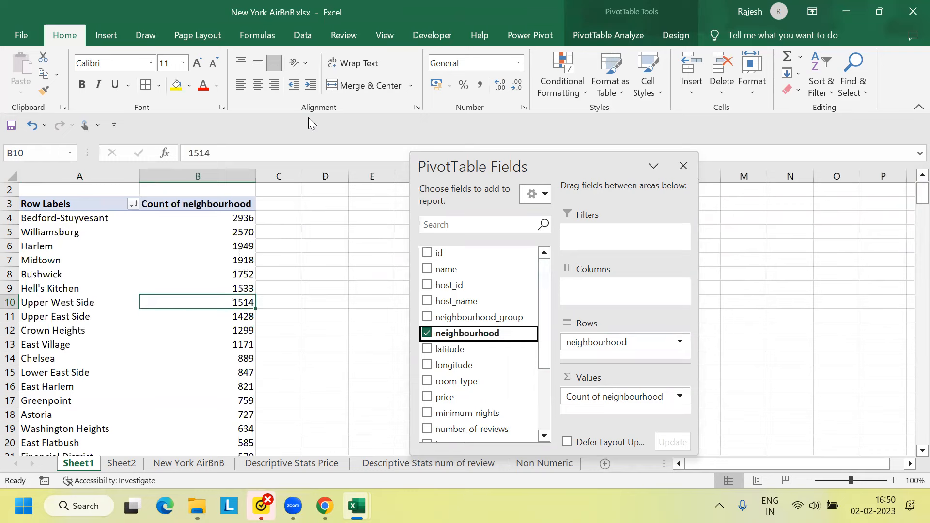
drag(918, 193, 909, 160)
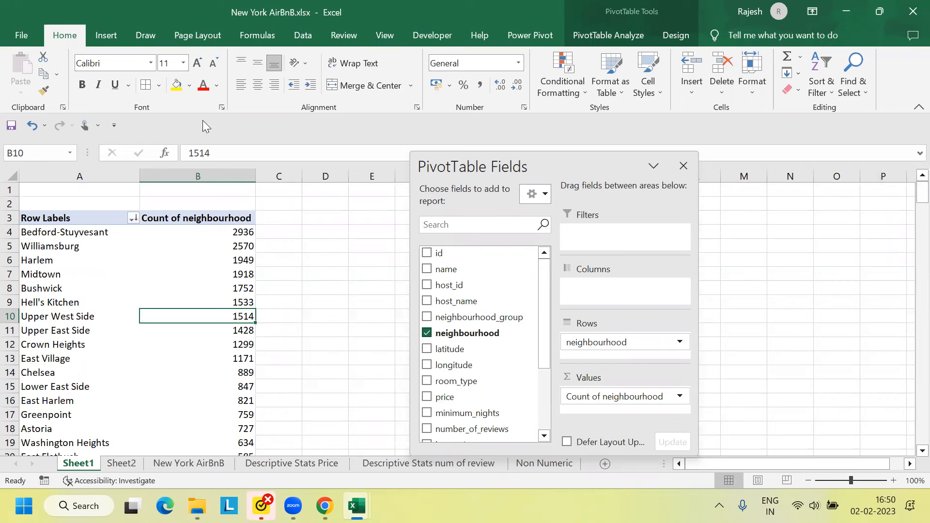
click(132, 218)
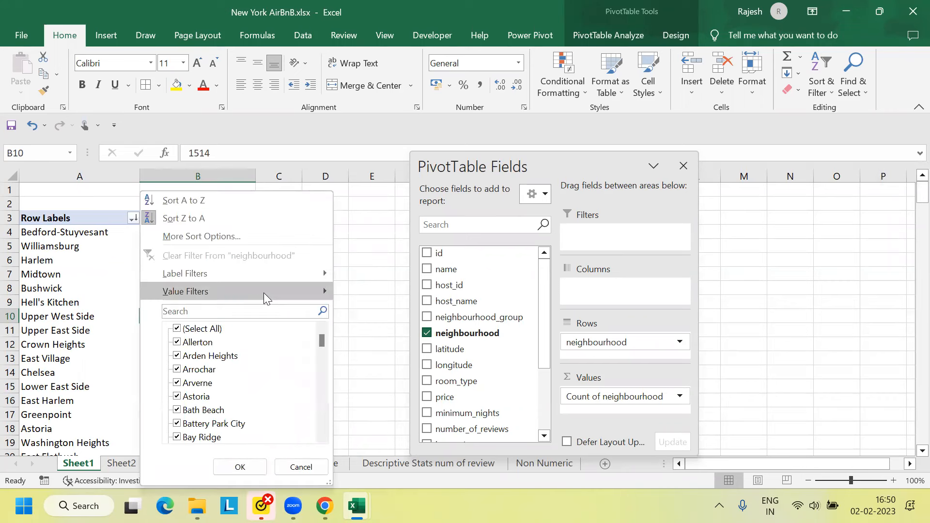
mouse_move(264, 293)
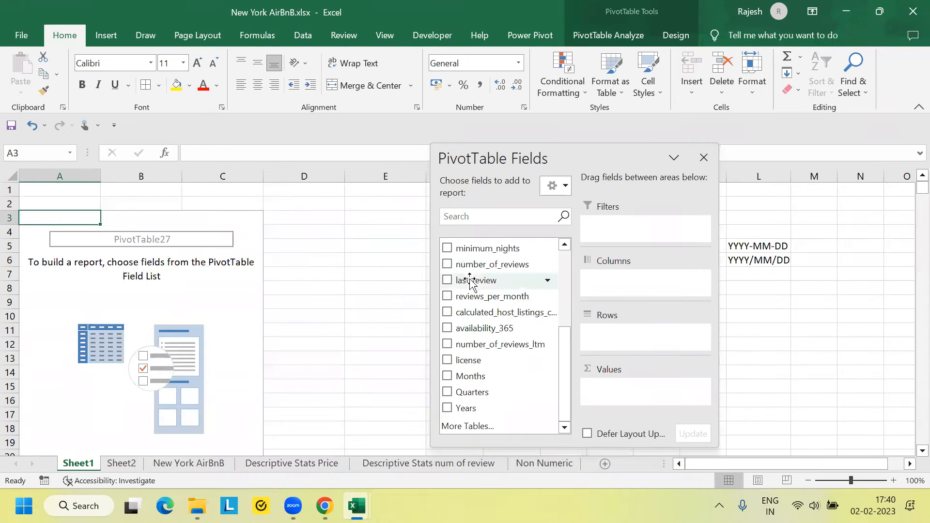
Step: Add last_review to the rows of the empty Sheet1 PivotTable and group its dates by days, months, quarters and years
drag(468, 280, 631, 346)
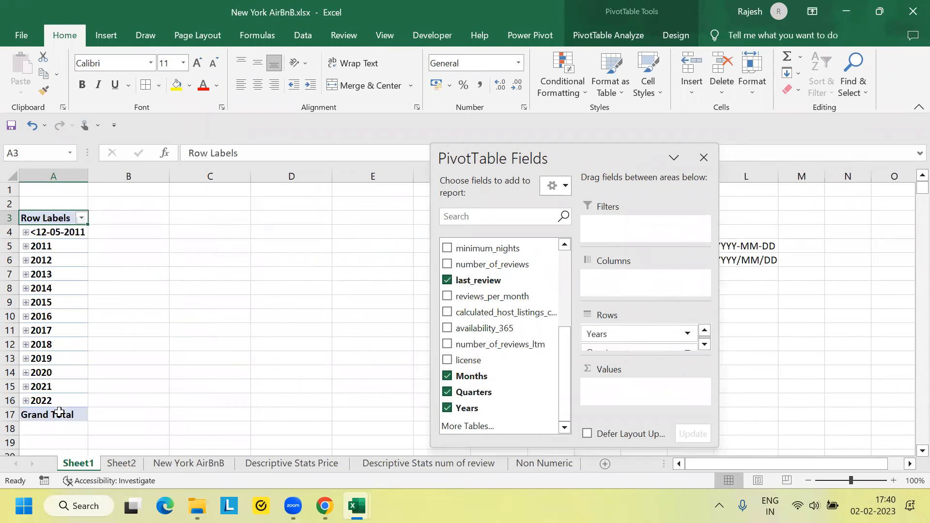
right_click(62, 281)
click(127, 346)
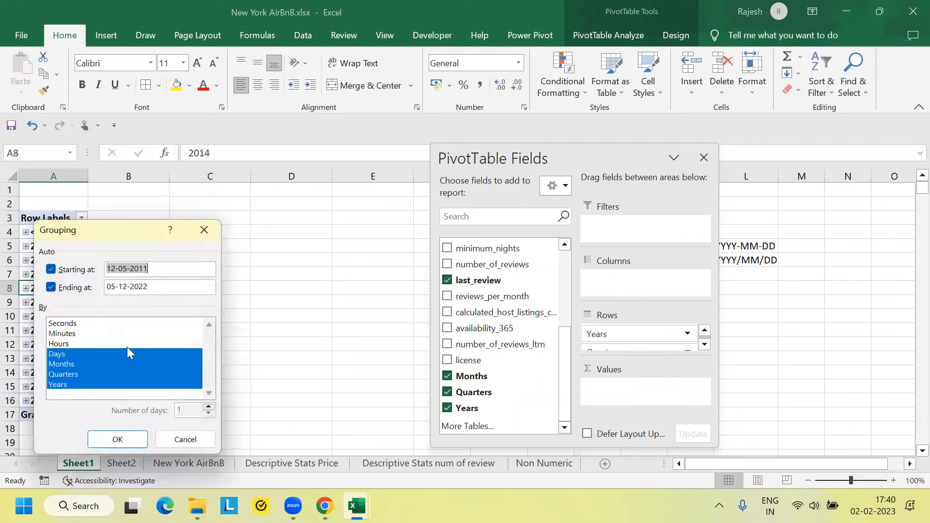
click(70, 352)
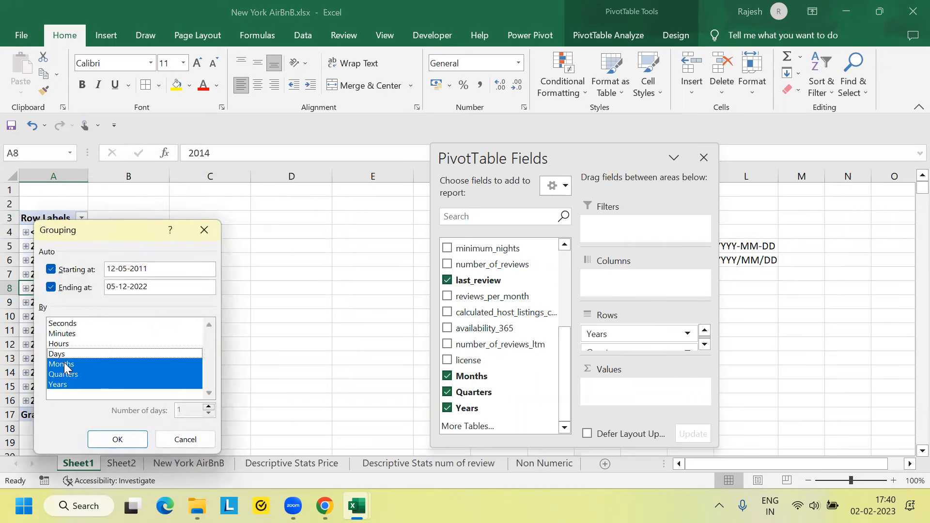
click(69, 355)
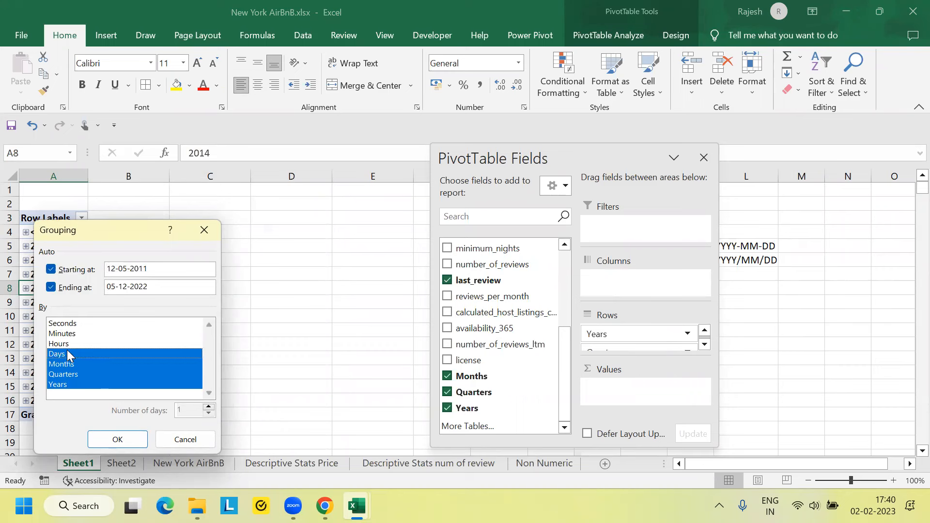
click(118, 438)
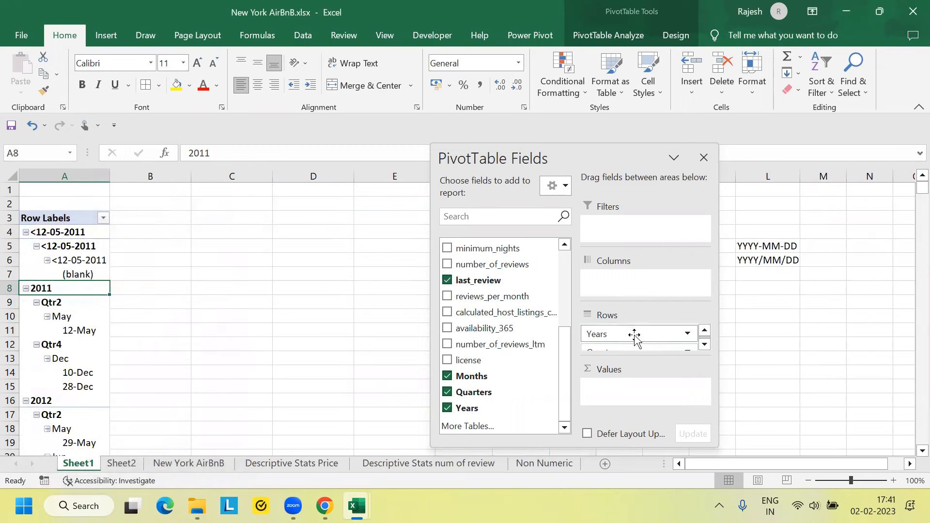
Step: Reduce the PivotTable rows to Years only and add number_of_reviews to the values as a sum
click(447, 407)
drag(639, 337, 499, 364)
mouse_move(618, 338)
mouse_down()
mouse_move(469, 397)
mouse_move(643, 328)
mouse_move(627, 334)
mouse_up()
drag(492, 265, 633, 393)
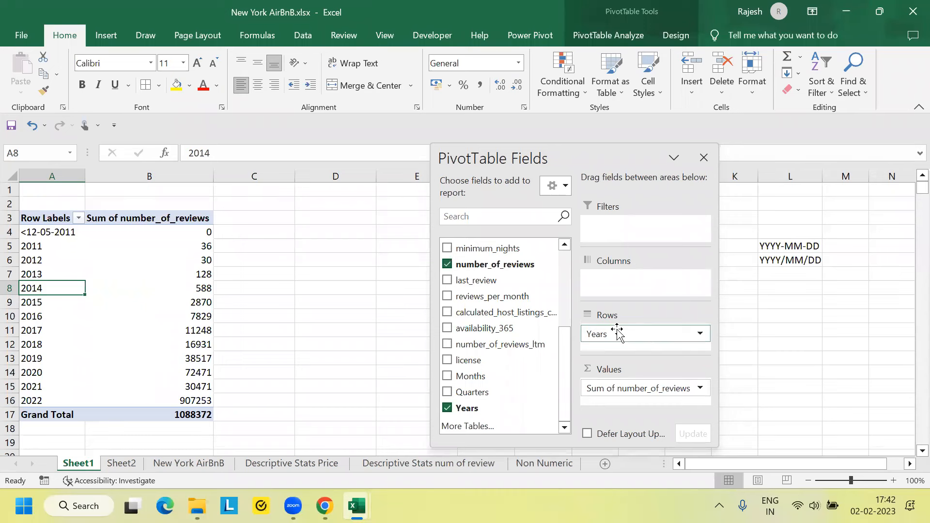
Step: Check the number format of a last_review date on the New York AirBnB sheet and adjust that column's width
click(190, 463)
click(611, 248)
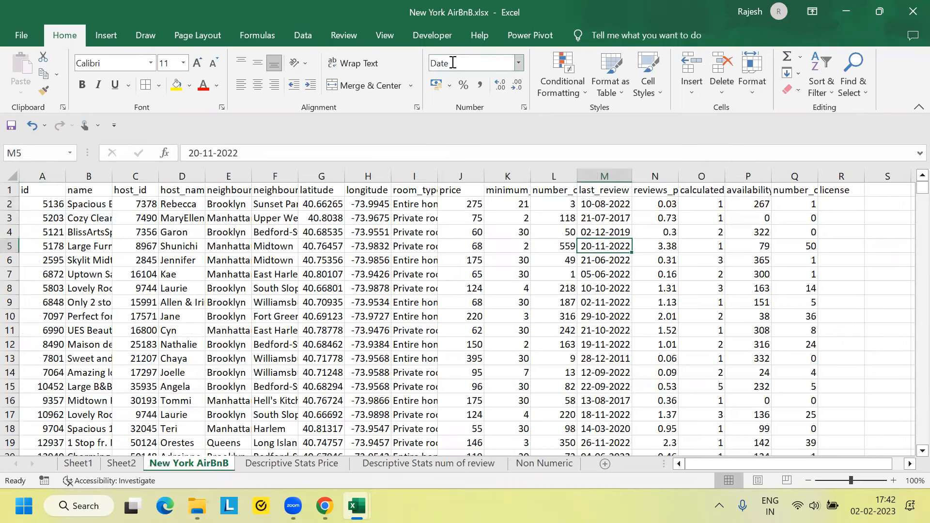
drag(631, 176, 608, 180)
double_click(608, 179)
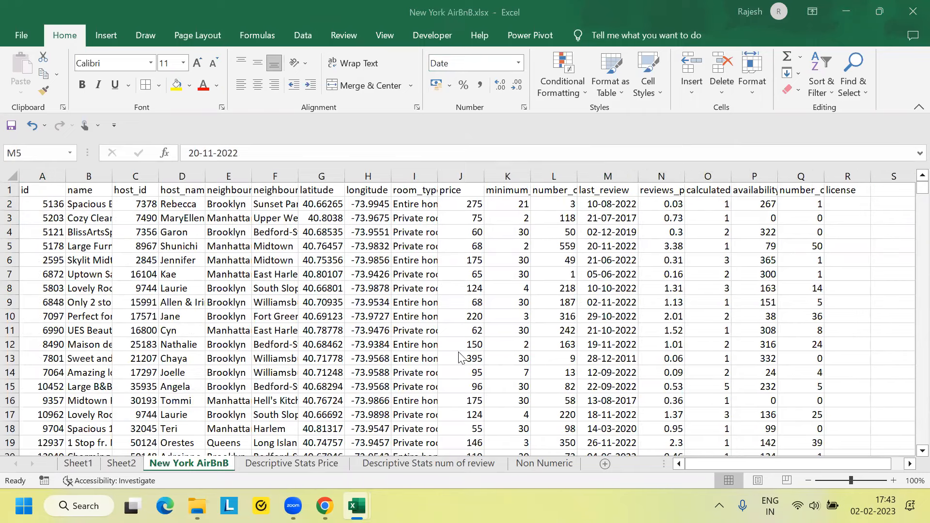
Step: Add last_review to the rows of Sheet1's emptied PivotTable and confirm date grouping by days, months, quarters and years
click(83, 459)
click(80, 464)
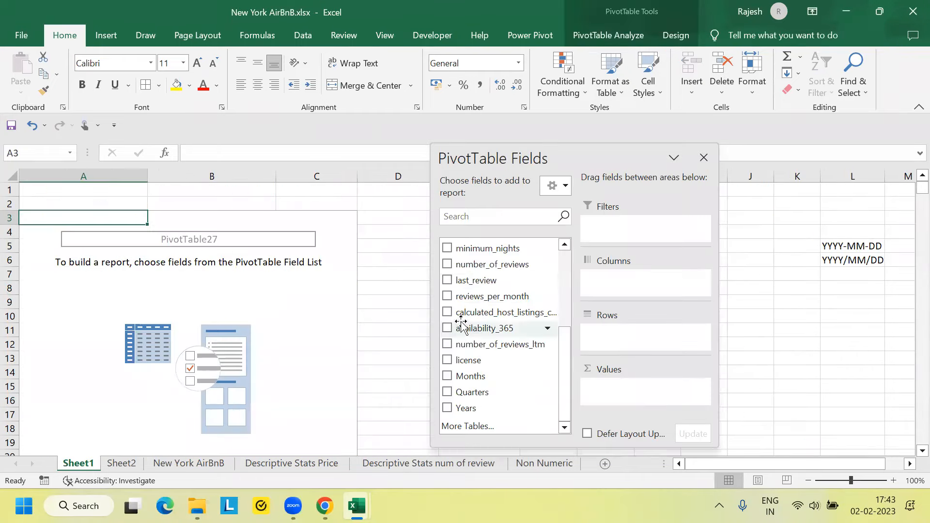
drag(476, 281, 642, 340)
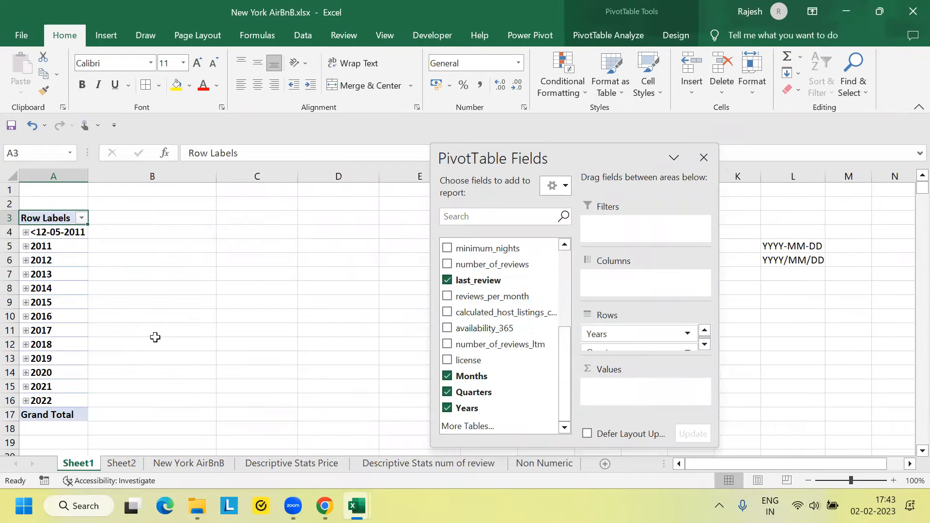
click(58, 272)
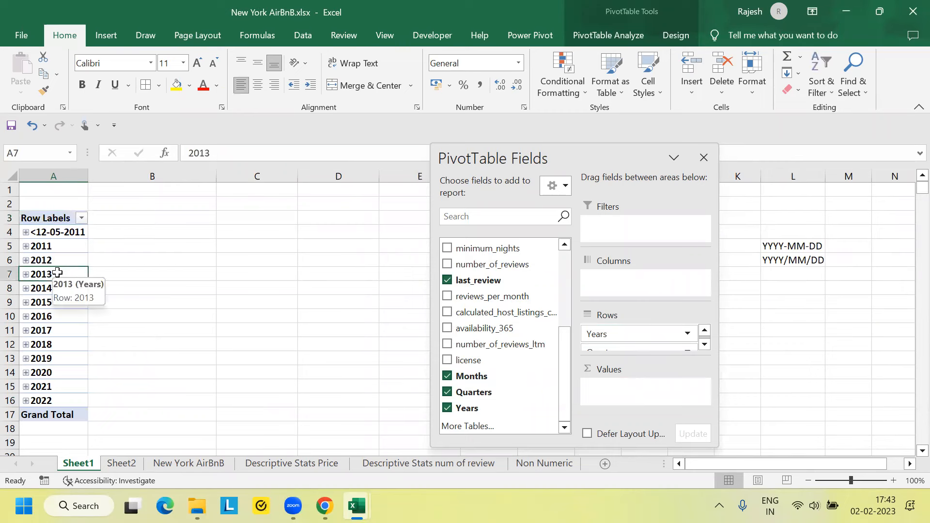
double_click(57, 272)
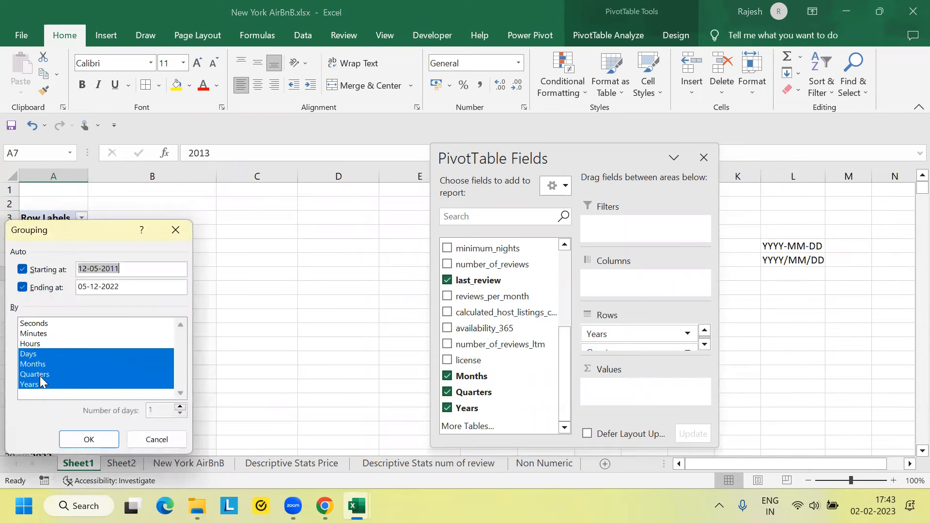
click(38, 382)
click(42, 368)
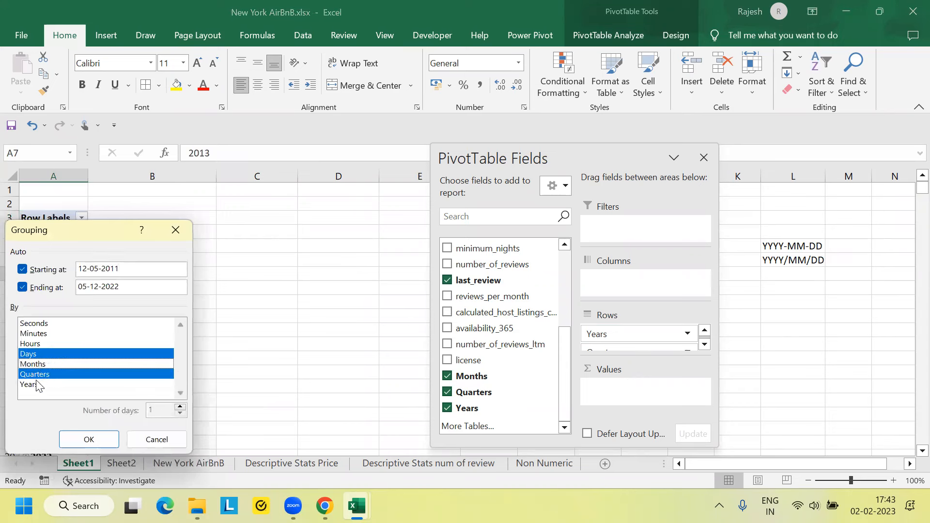
click(36, 385)
click(48, 364)
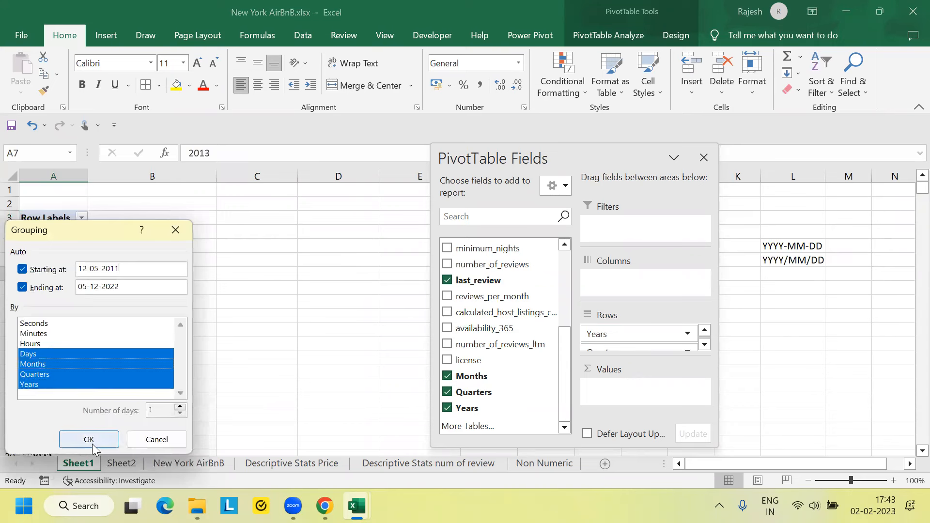
drag(80, 237, 394, 221)
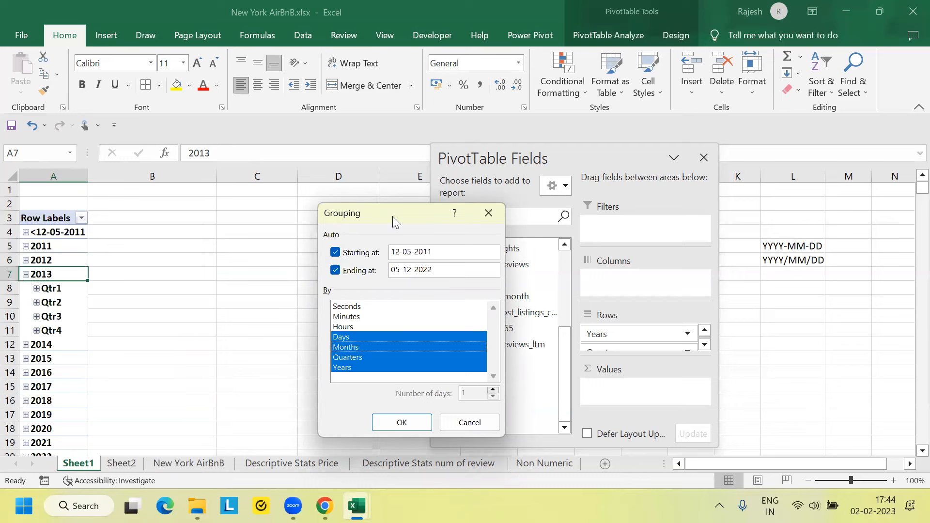
key(Return)
Step: Clear the PivotTable's row fields, place only Years in the rows and sum number_of_reviews in the values
drag(652, 334, 546, 361)
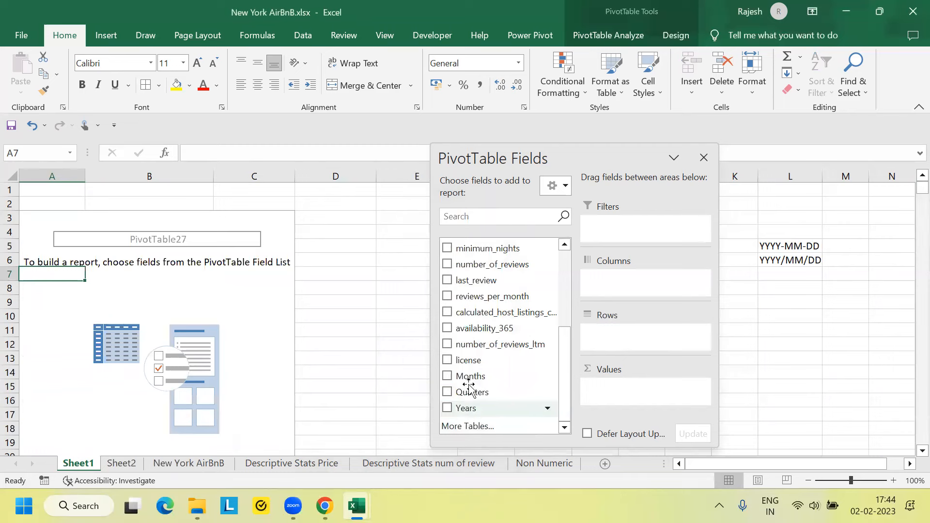
drag(465, 408, 605, 334)
drag(494, 264, 634, 387)
Step: Filter the <12-05-2011 item out of the PivotTable's Years row labels
right_click(48, 233)
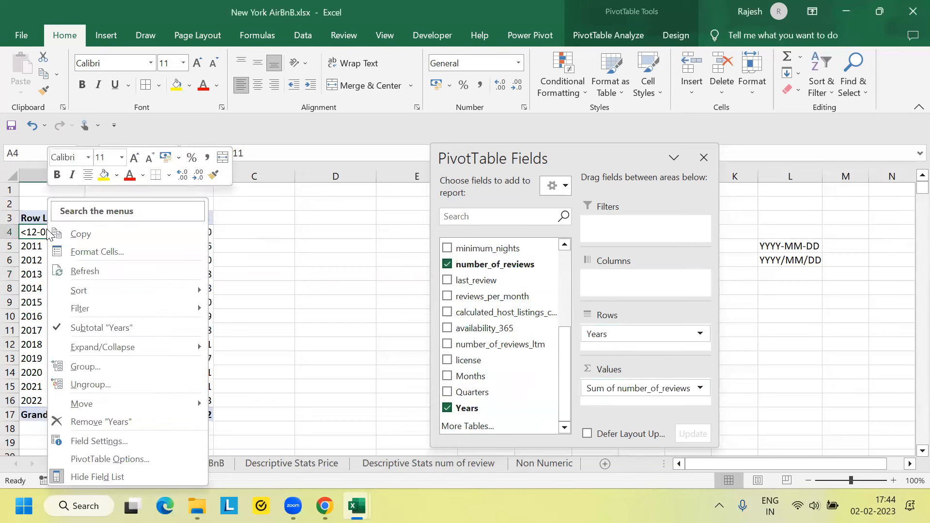
click(46, 230)
click(97, 243)
right_click(90, 230)
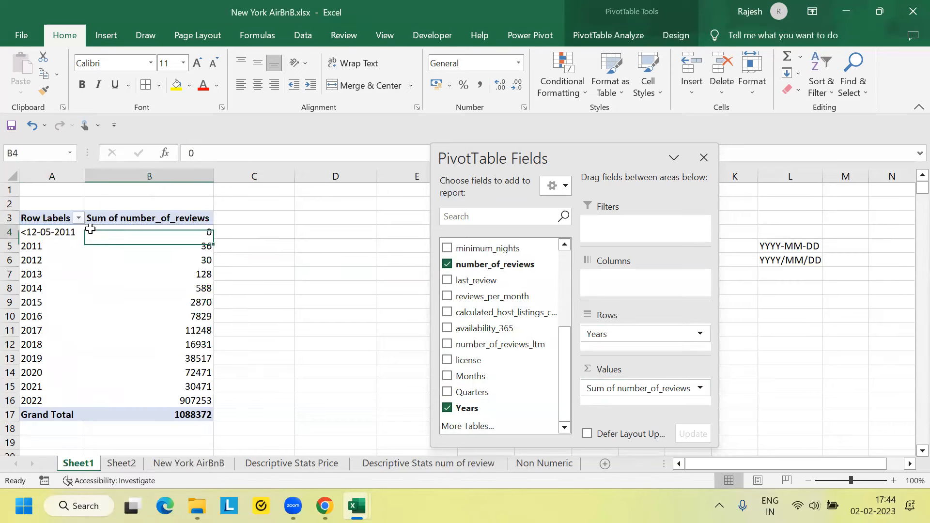
right_click(27, 235)
click(26, 231)
click(78, 217)
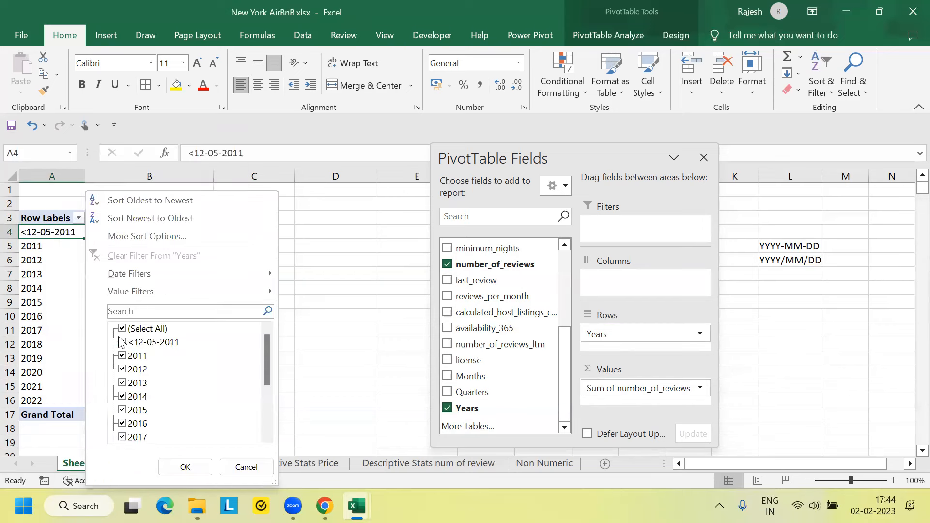
click(123, 342)
click(184, 467)
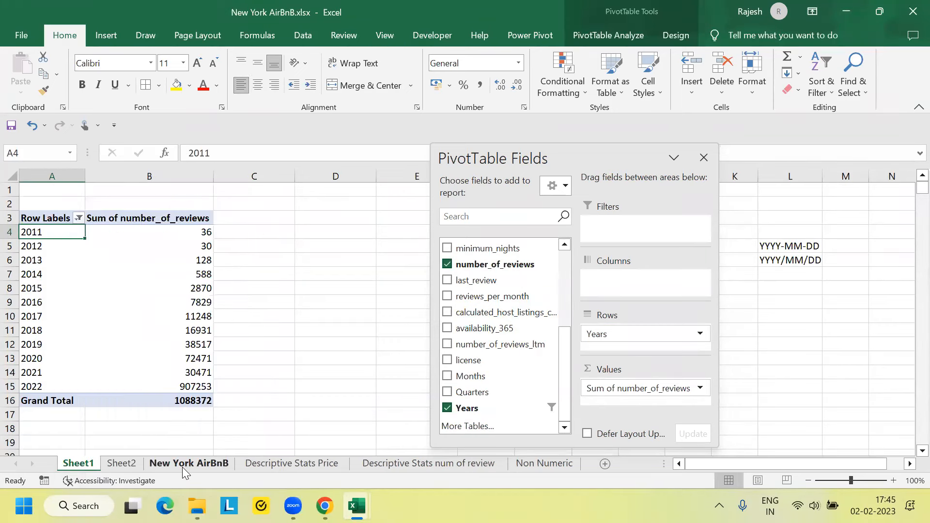
Step: Copy the yearly reviews PivotTable and paste it as values with number formatting at cell G238 of Sheet2
key(ctrl+c)
key(ctrl+Page_Down)
click(382, 348)
click(334, 288)
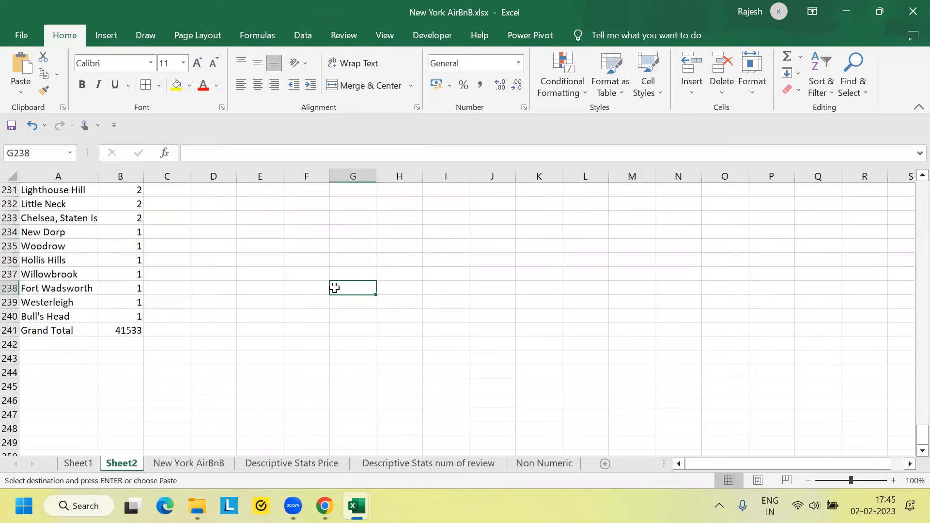
click(32, 95)
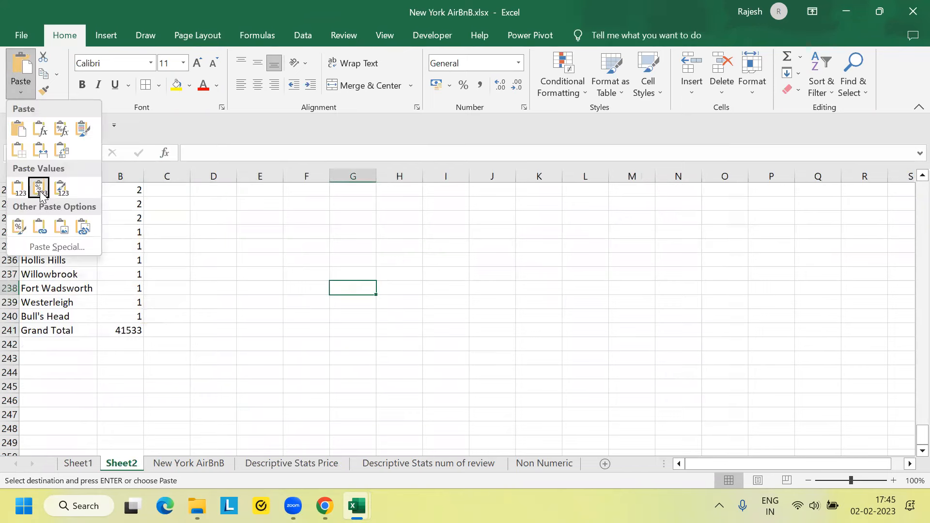
click(38, 188)
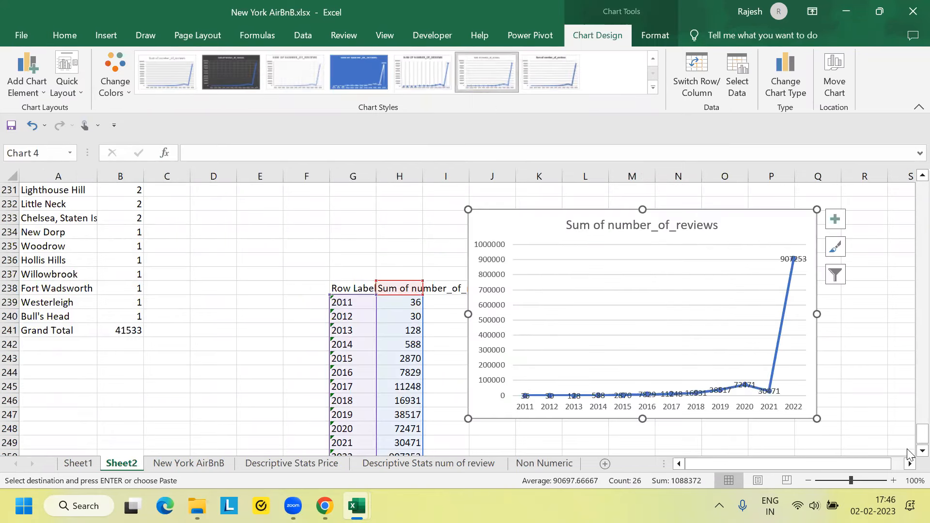